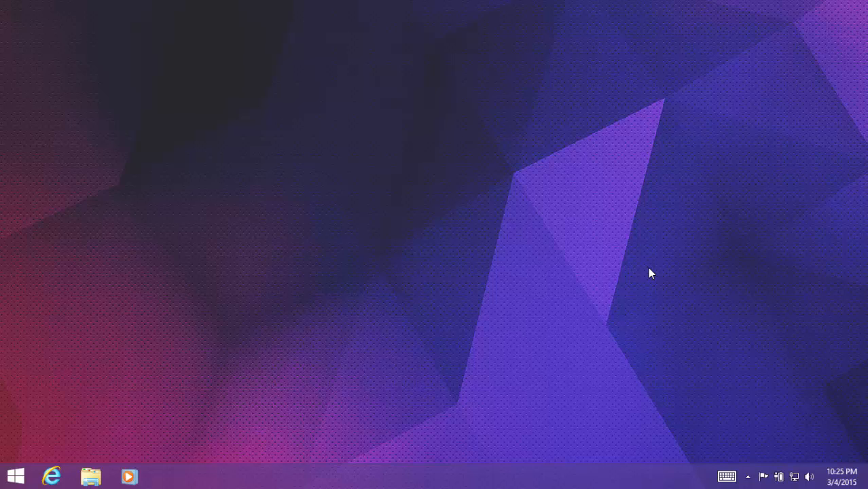
right_click(649, 273)
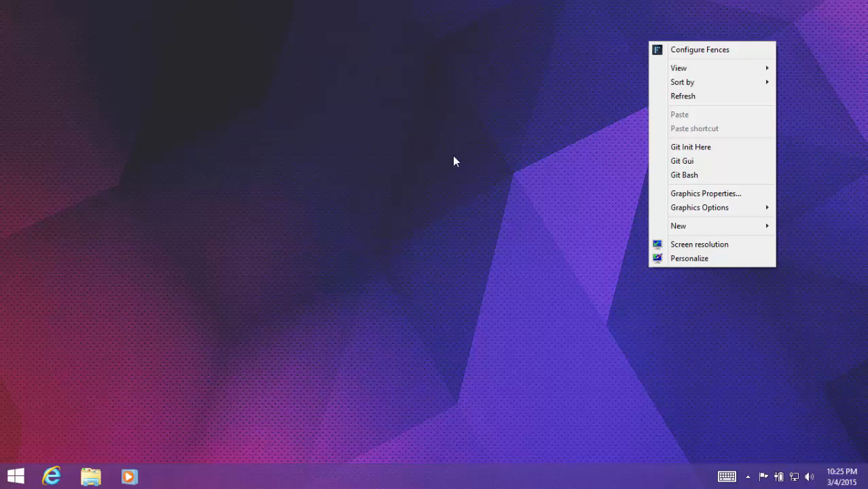
click(454, 226)
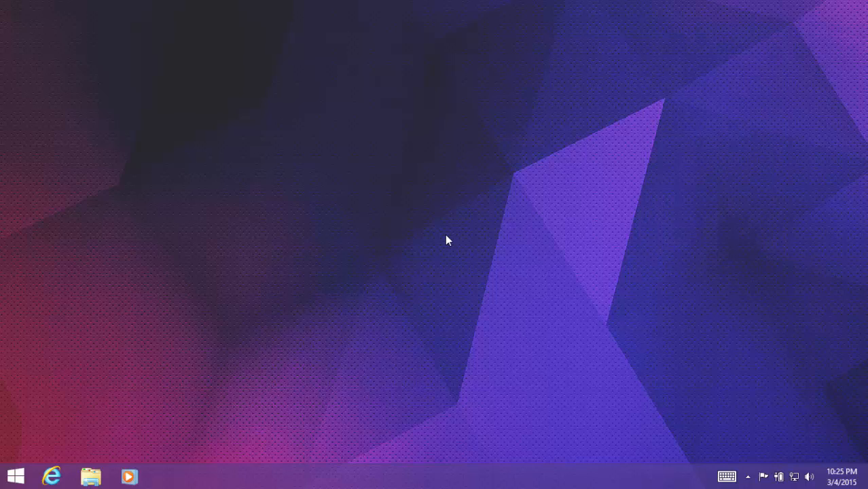
- Open the SQL2014_ENU_x64 CD drive (F:) in File Explorer and refresh its contents
key(super+e)
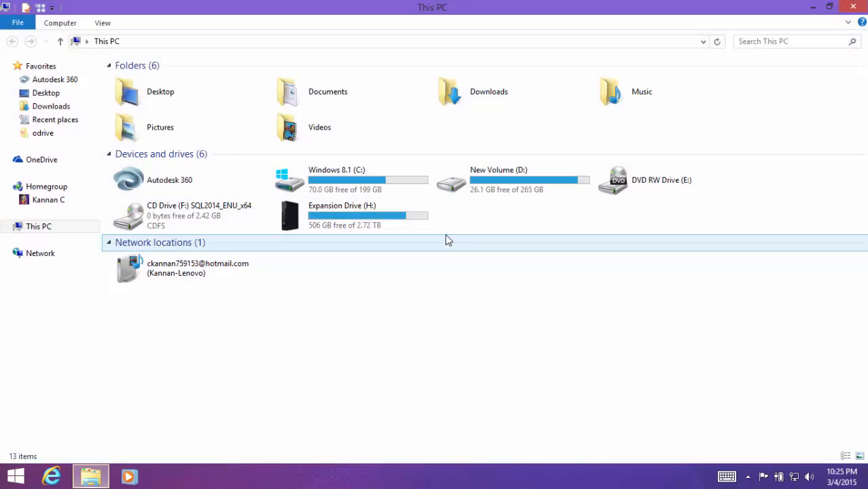
click(219, 213)
double_click(218, 213)
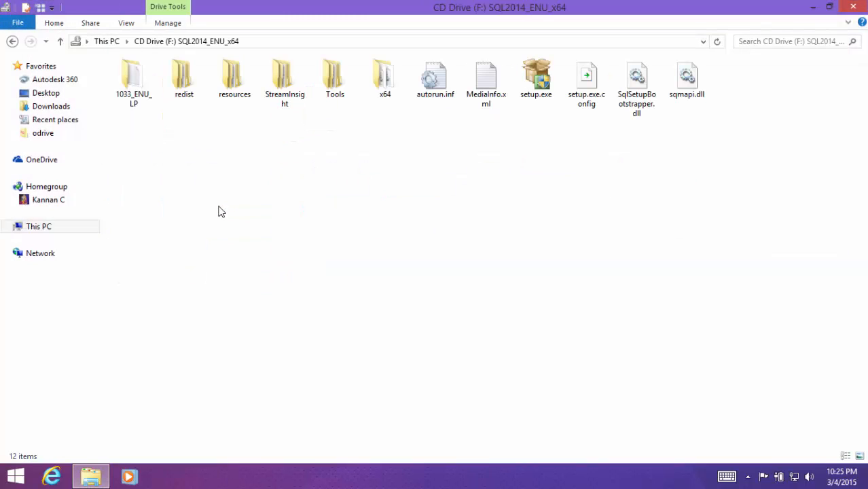
right_click(360, 172)
click(393, 222)
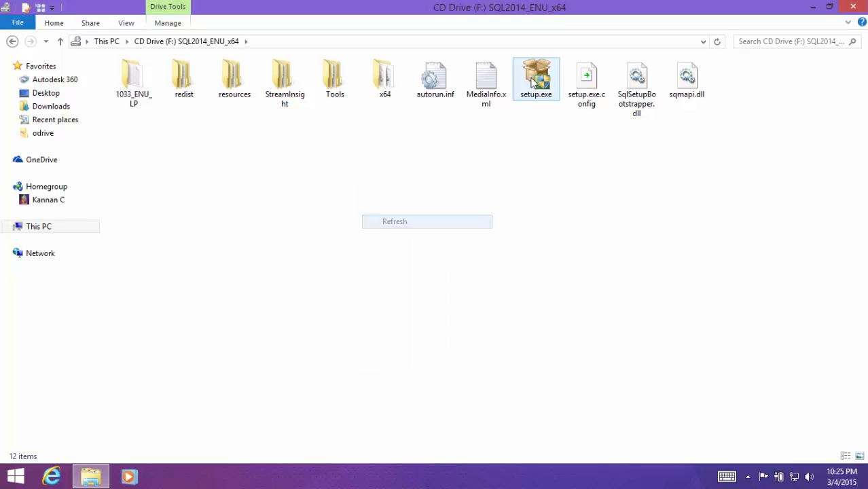
- Run setup.exe from the SQL Server 2014 disc as administrator and close the File Explorer window
right_click(537, 79)
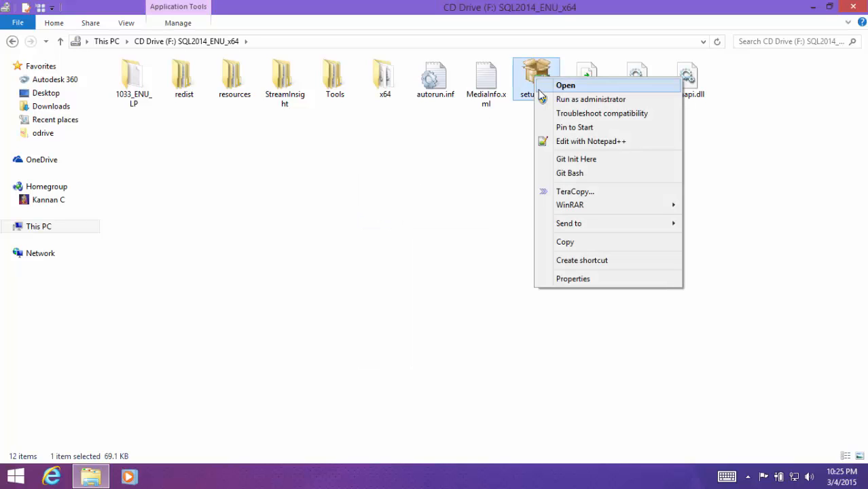
click(545, 99)
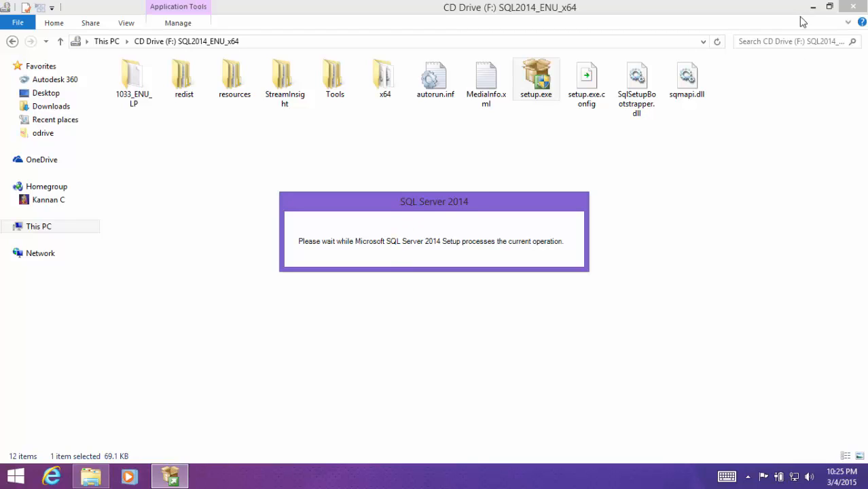
click(849, 6)
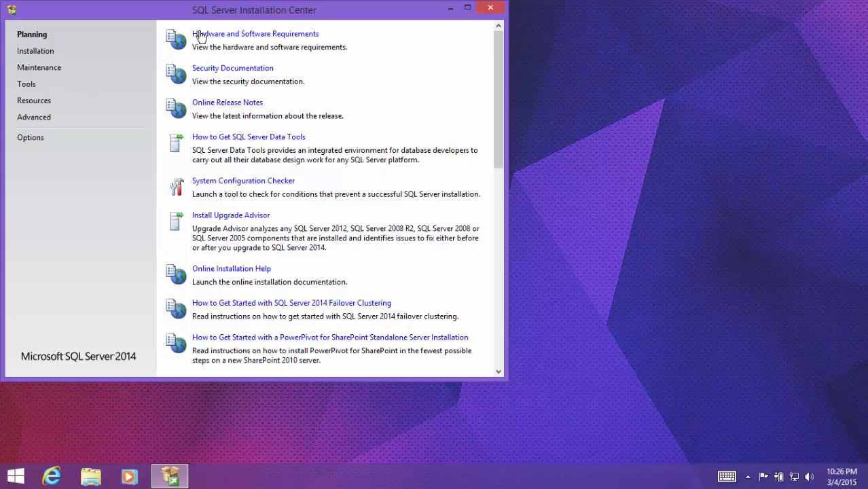
- Launch a new SQL Server stand-alone installation and close the SQL Server Installation Center
drag(213, 20, 351, 95)
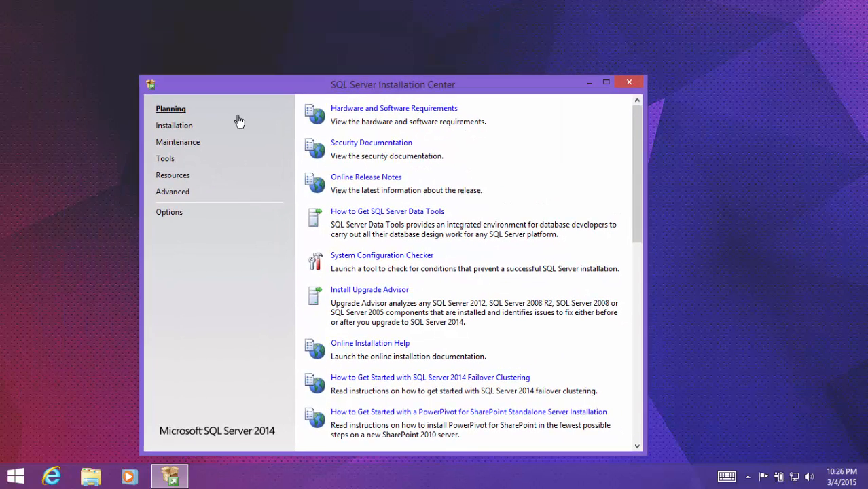
click(167, 126)
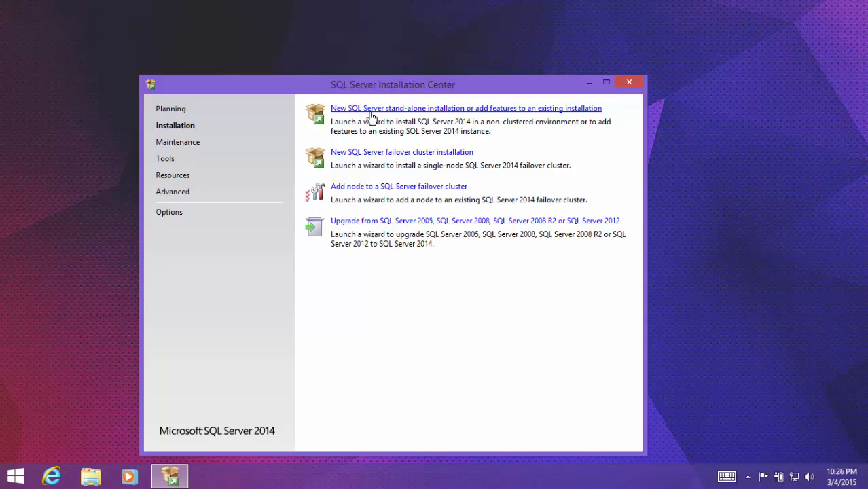
click(446, 114)
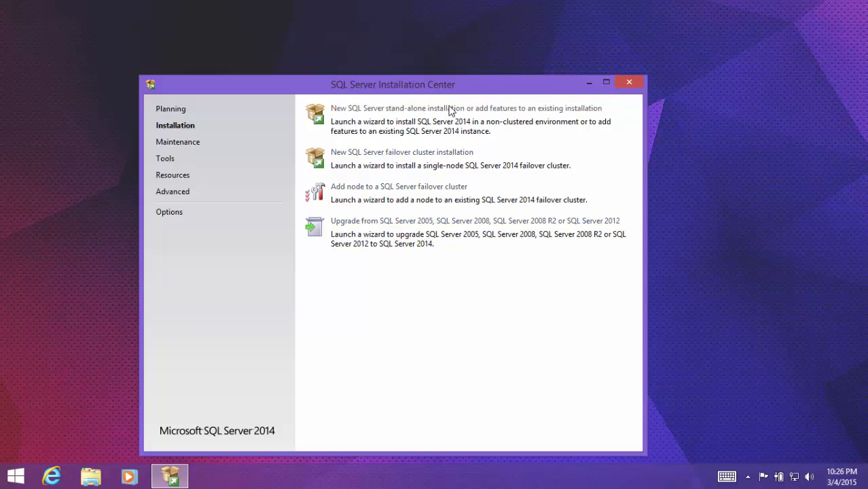
click(625, 85)
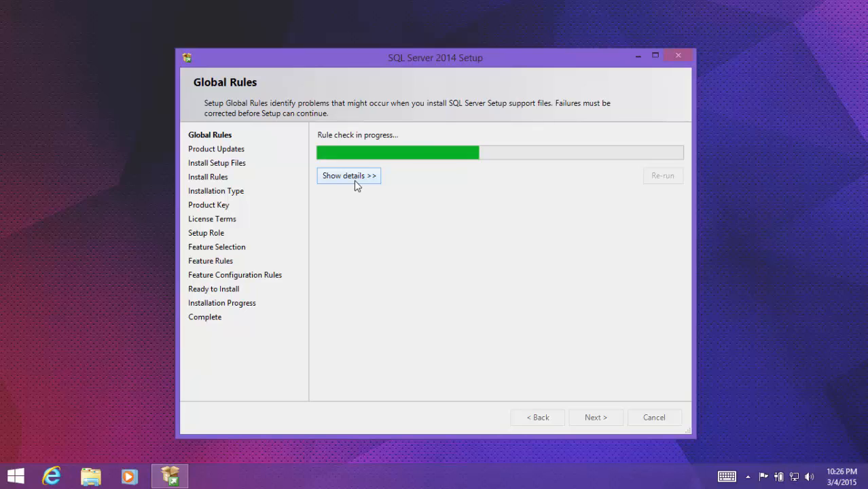
- Show the details of the setup rule checks and continue past the Install Rules page
click(354, 178)
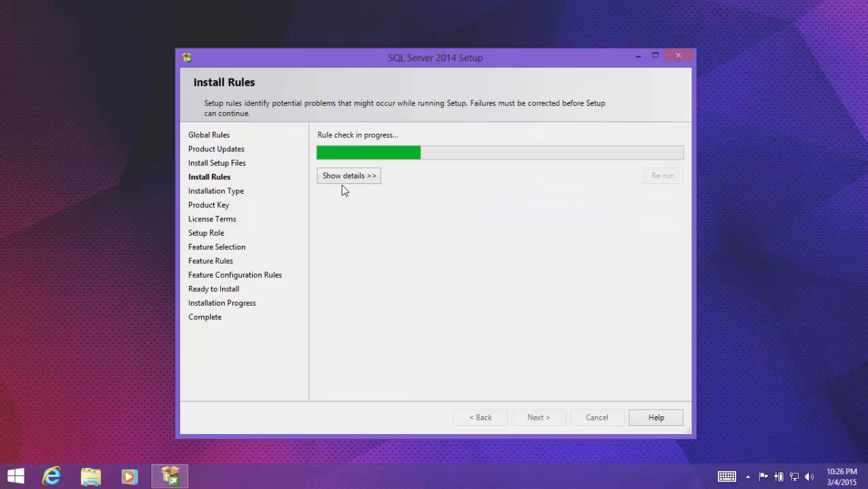
click(342, 180)
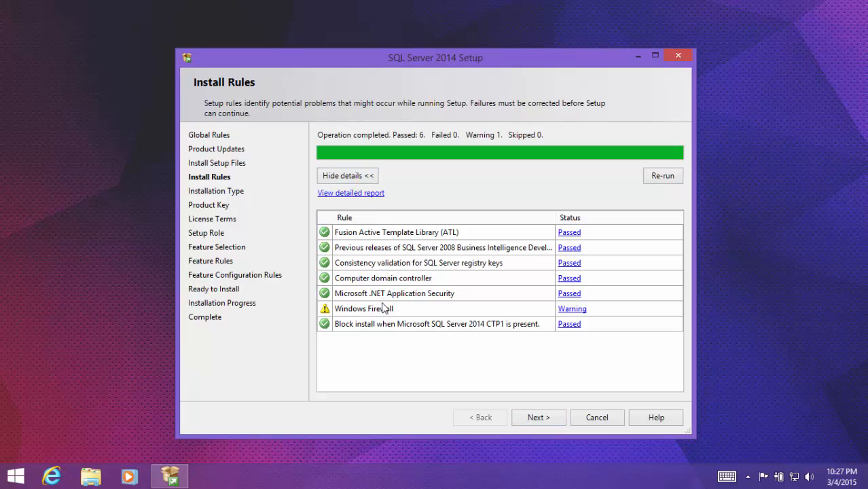
click(533, 418)
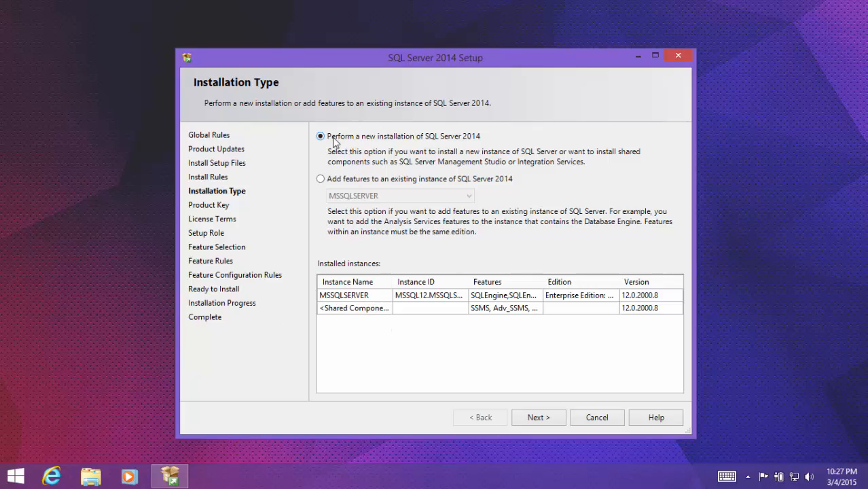
- Proceed with a new installation of SQL Server 2014 and specify Evaluation as the free edition
click(537, 417)
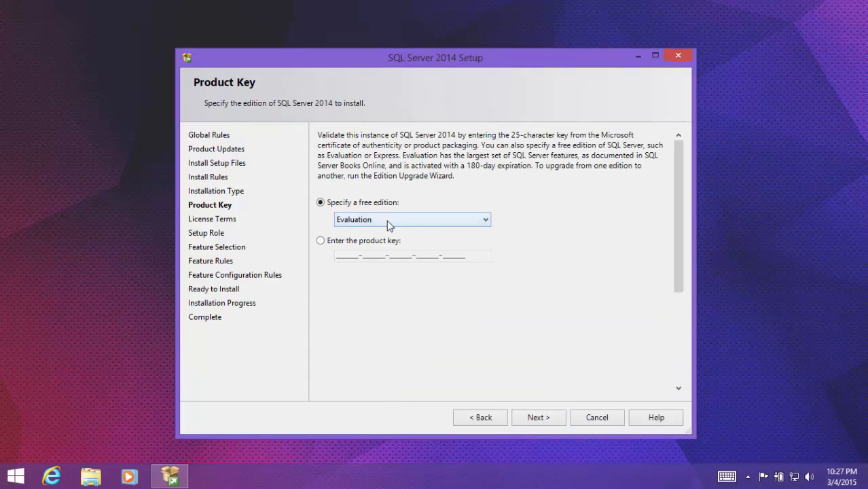
click(387, 221)
click(387, 221)
click(541, 419)
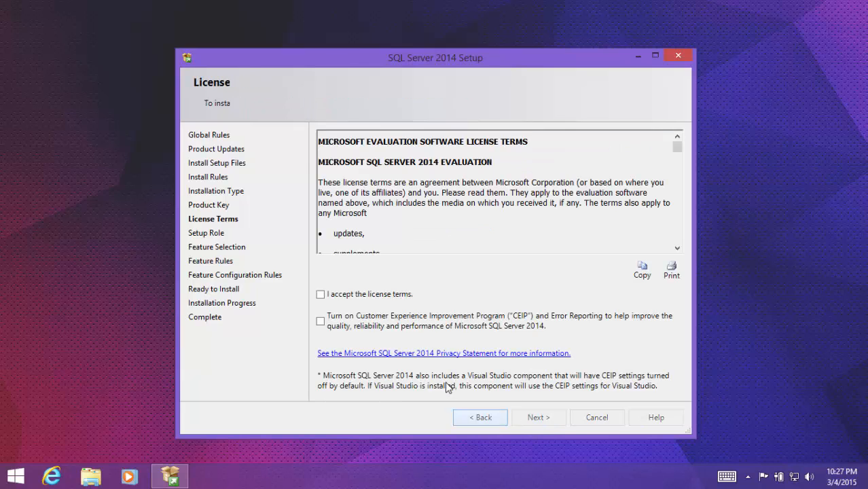
click(320, 240)
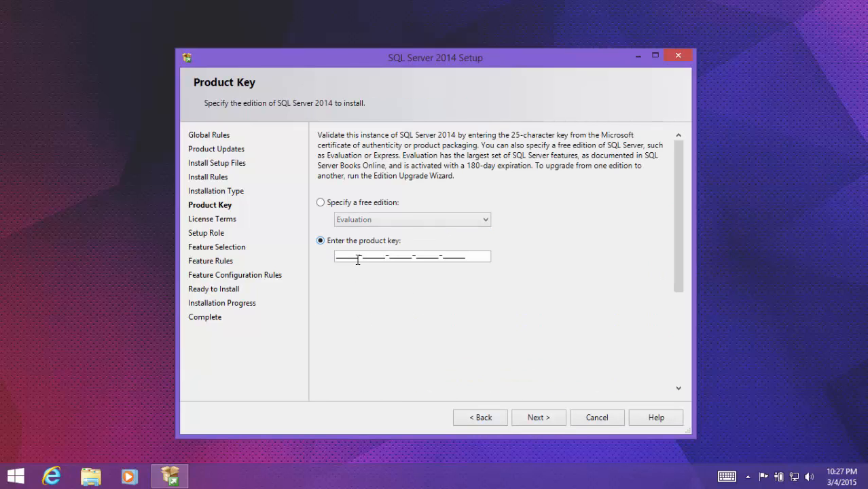
click(331, 204)
click(358, 220)
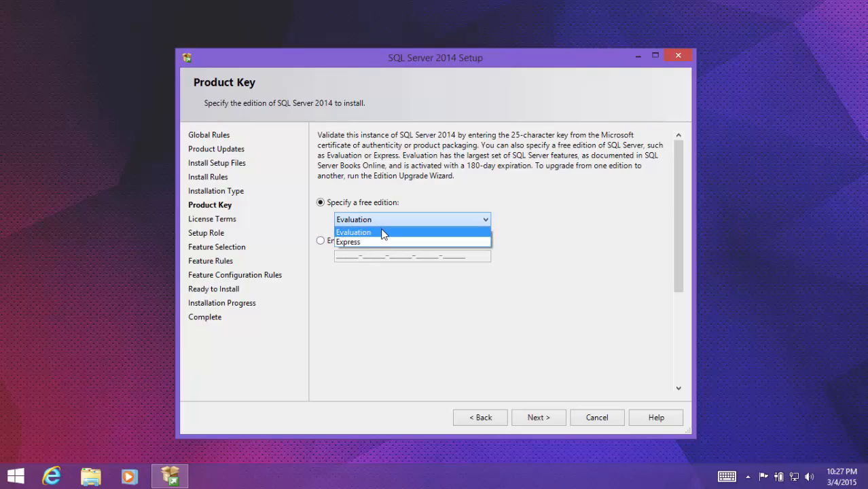
click(381, 231)
click(534, 417)
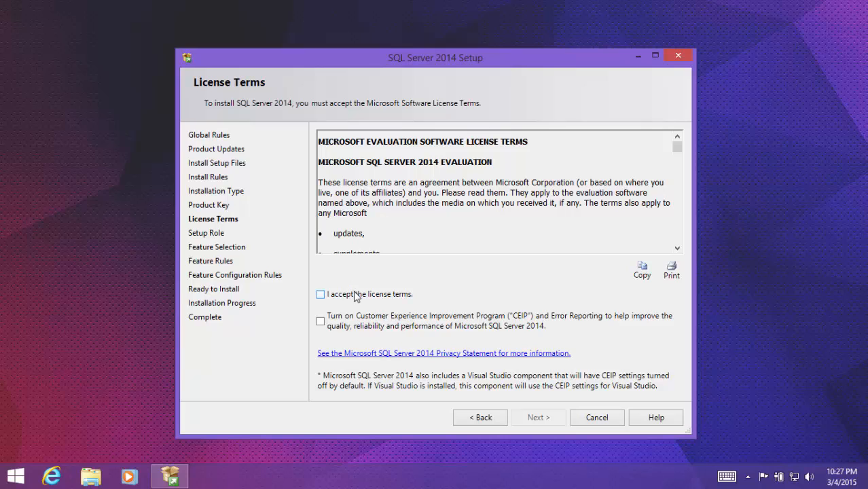
- Accept the Microsoft SQL Server 2014 Evaluation license terms and continue to the setup role
click(366, 294)
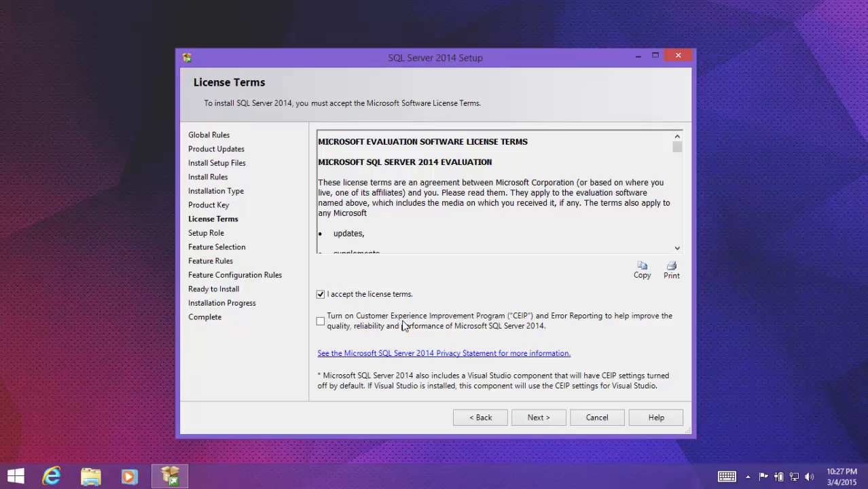
click(535, 417)
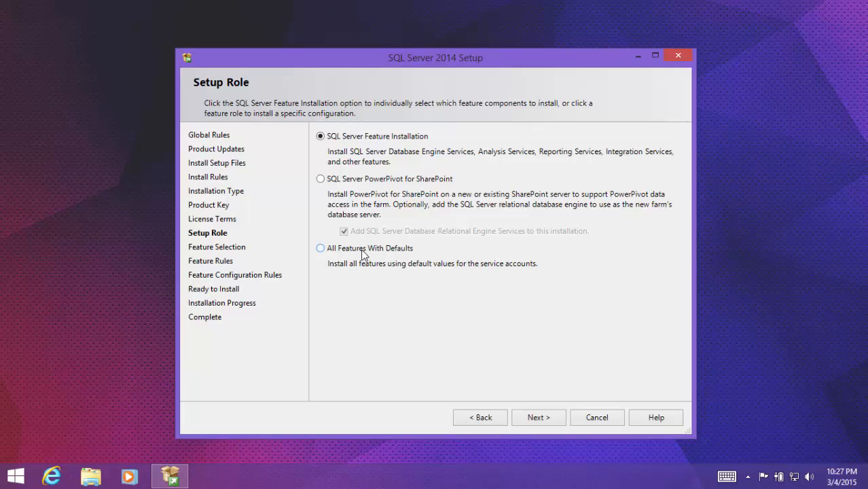
- Choose the All Features With Defaults setup role and continue past the Feature Selection page
click(362, 251)
click(536, 415)
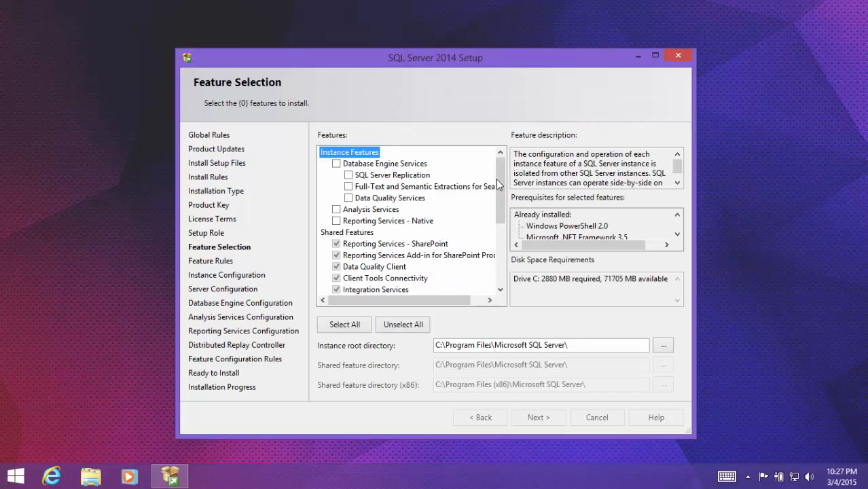
drag(501, 172, 503, 262)
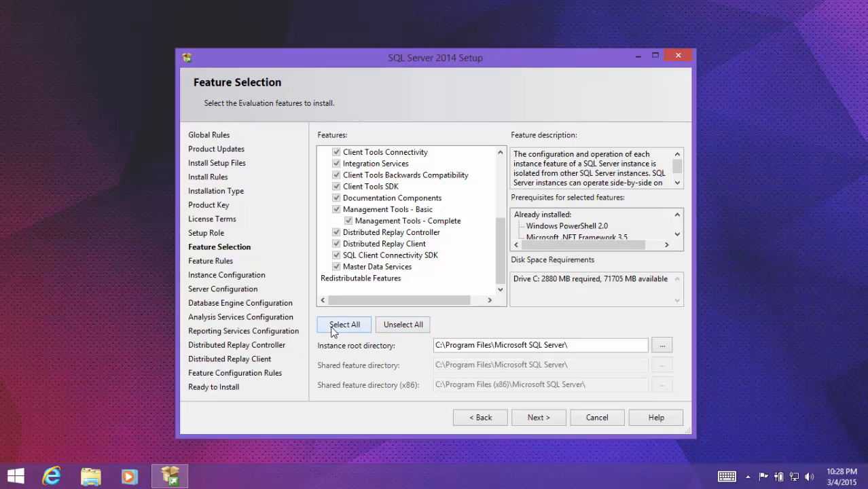
click(547, 417)
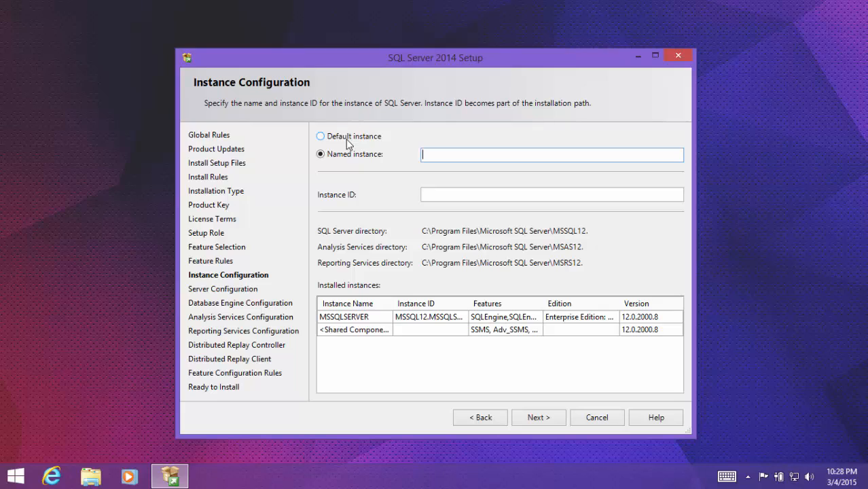
- Configure a named instance using MSSQLSERVER2 as both the instance name and the instance ID
click(346, 139)
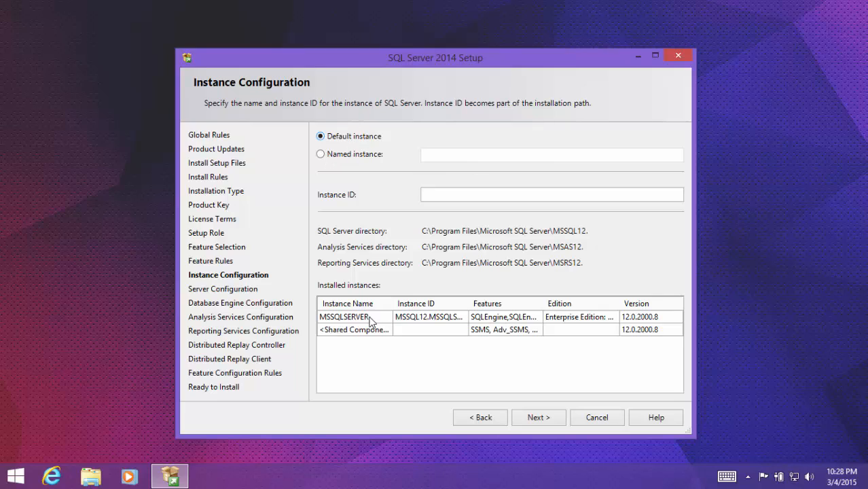
click(322, 155)
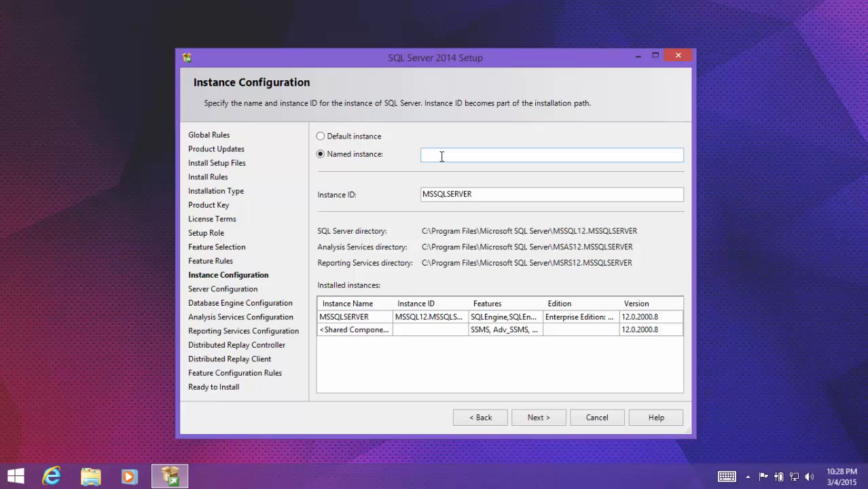
double_click(477, 193)
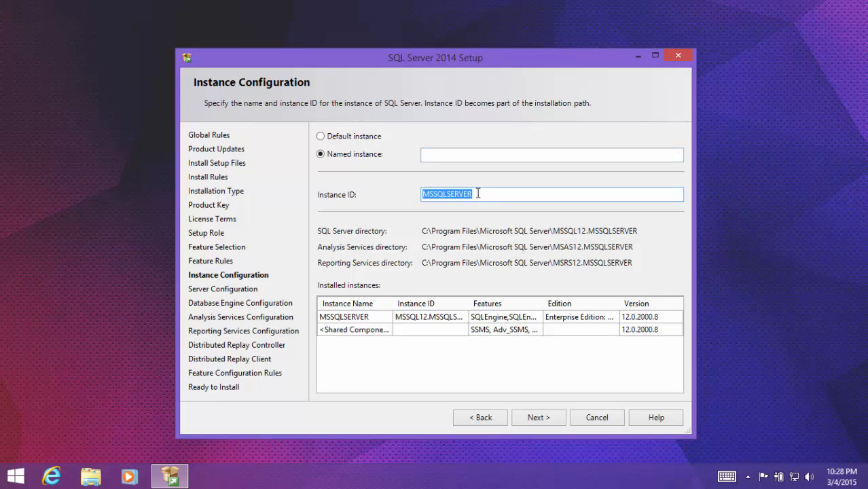
click(477, 194)
text(2)
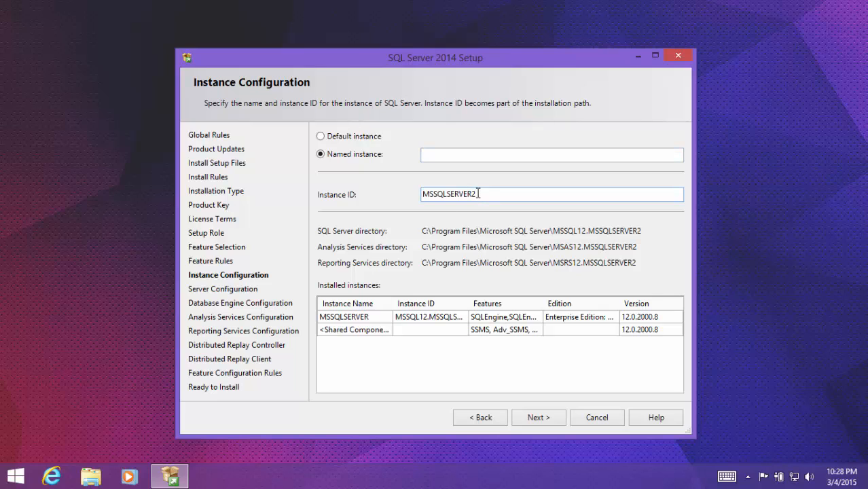
double_click(477, 193)
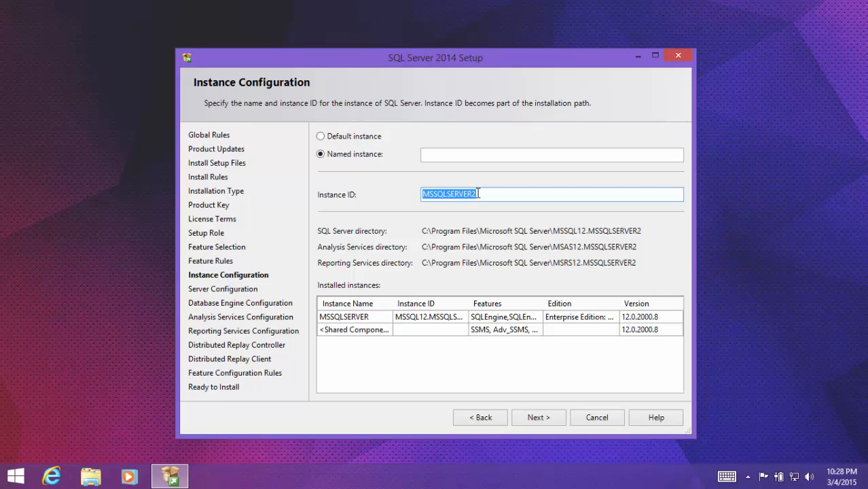
key(ctrl+c)
key(shift+Tab)
key(ctrl+v)
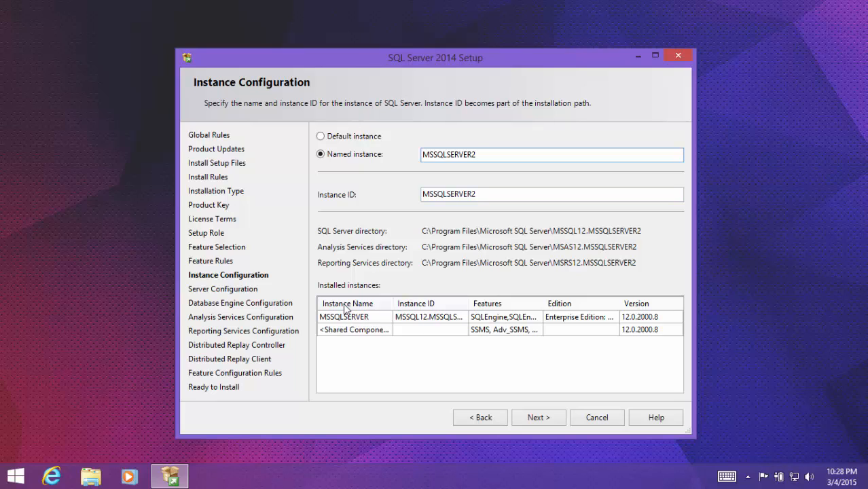
click(537, 420)
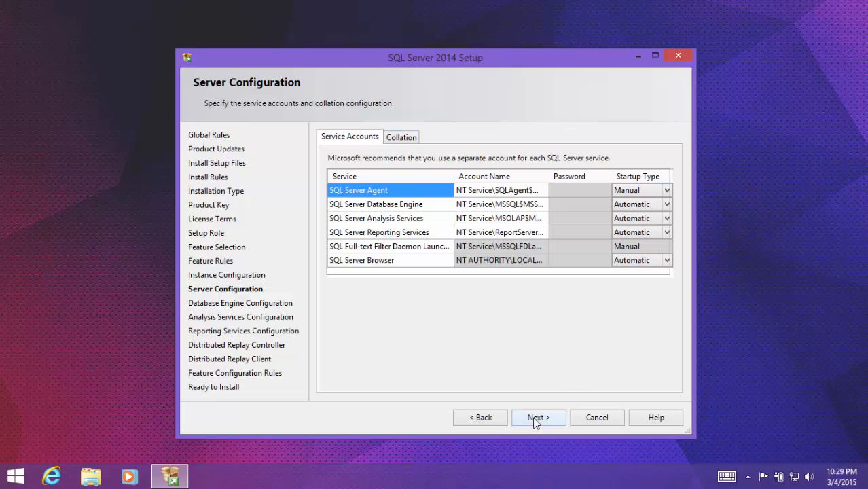
- Keep the default service accounts and review the Data Directories and FILESTREAM settings of the Database Engine
click(534, 419)
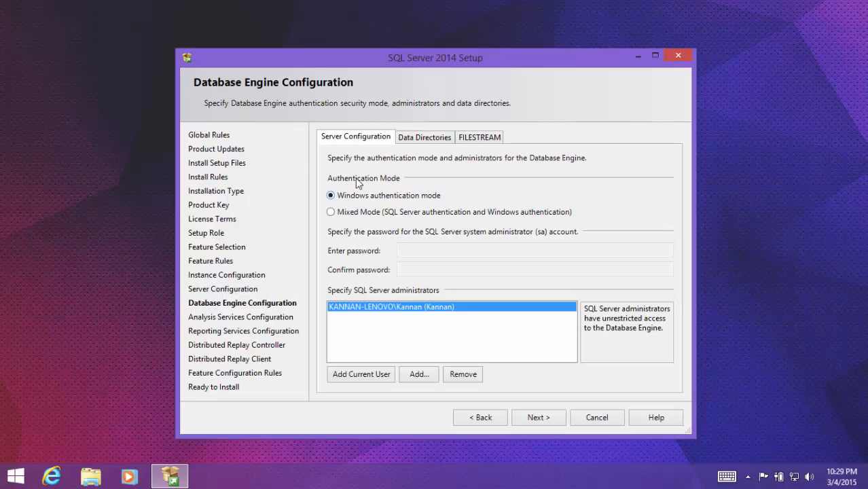
click(426, 136)
click(500, 137)
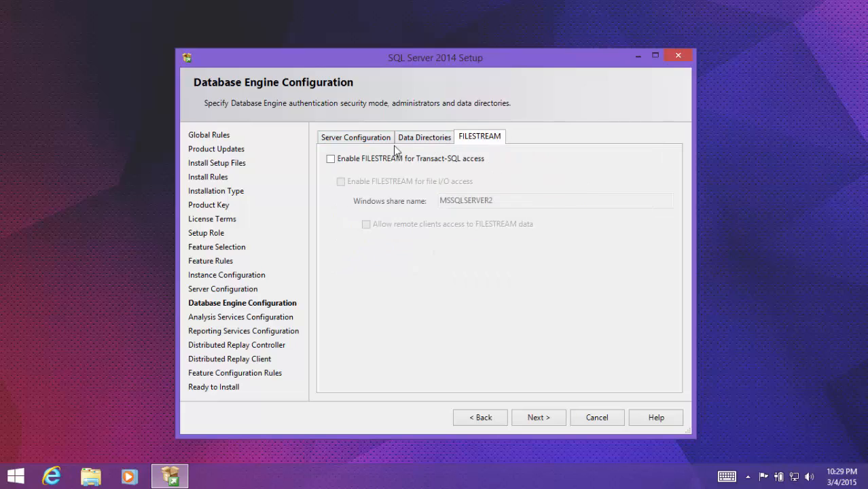
click(348, 138)
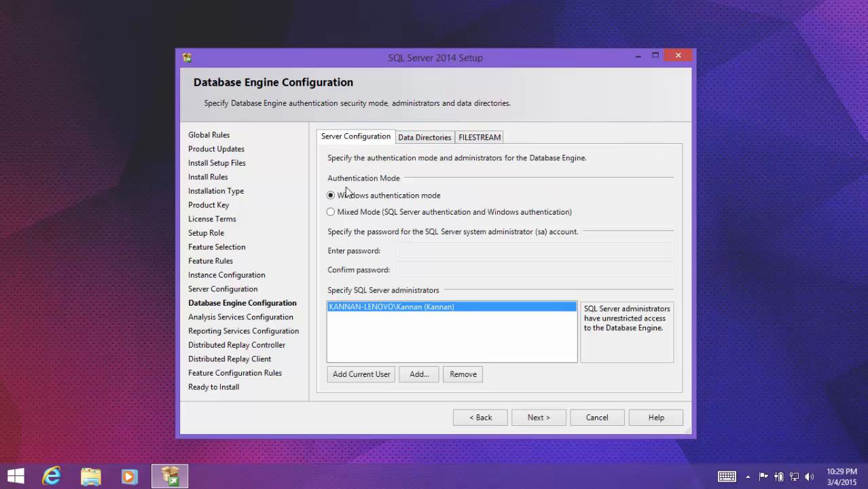
- Enable Mixed Mode authentication for the Database Engine, enter and confirm the sa account password, and continue to Analysis Services Configuration
click(370, 213)
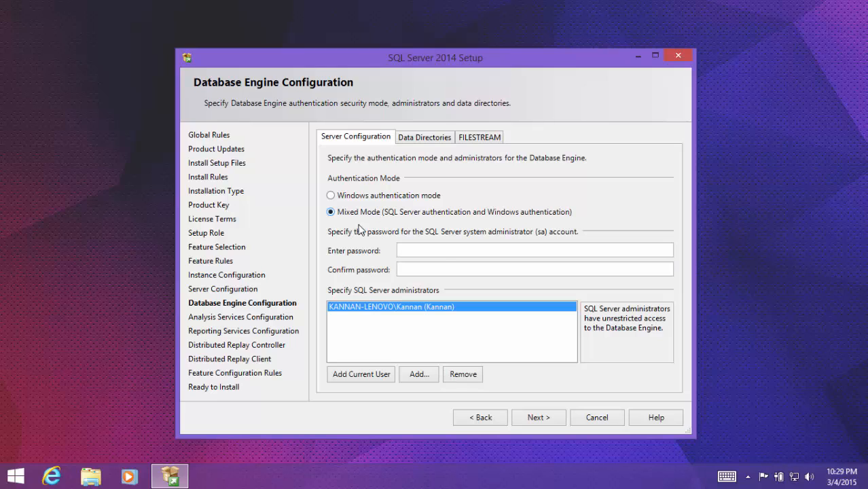
click(437, 248)
text(•••••••••••)
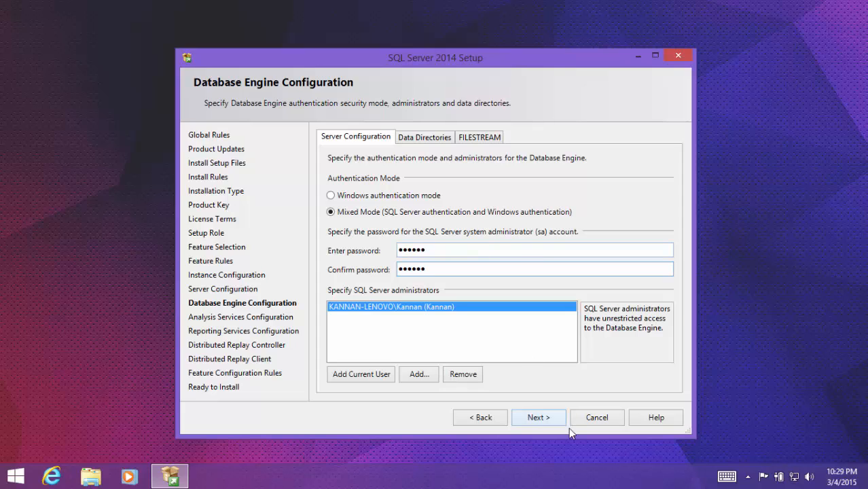
click(535, 417)
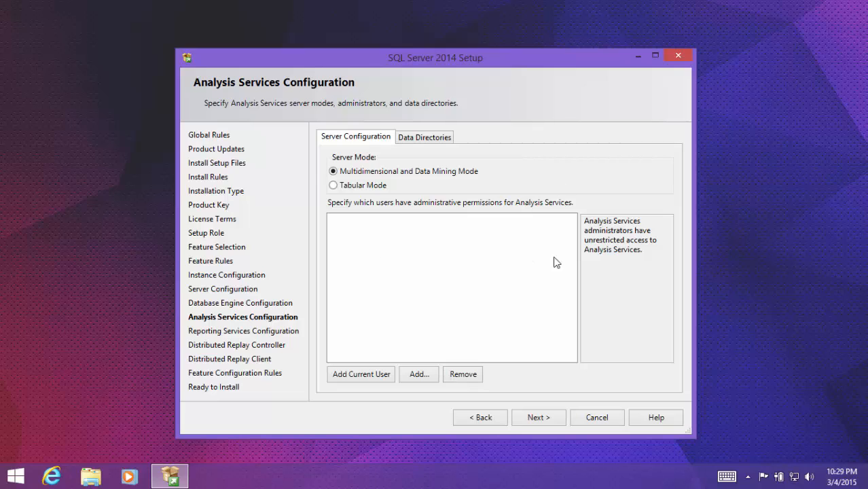
- Add the current user as Analysis Services administrator and keep the native-mode Install and configure option for Reporting Services
click(359, 378)
click(535, 416)
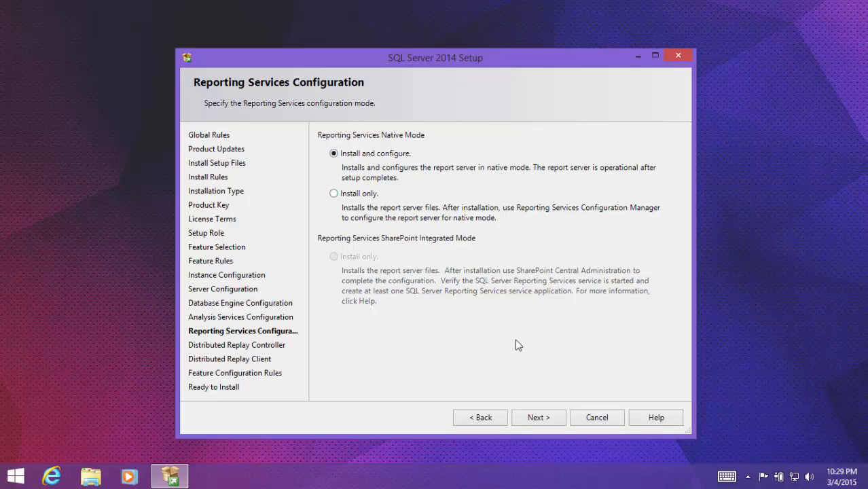
click(543, 417)
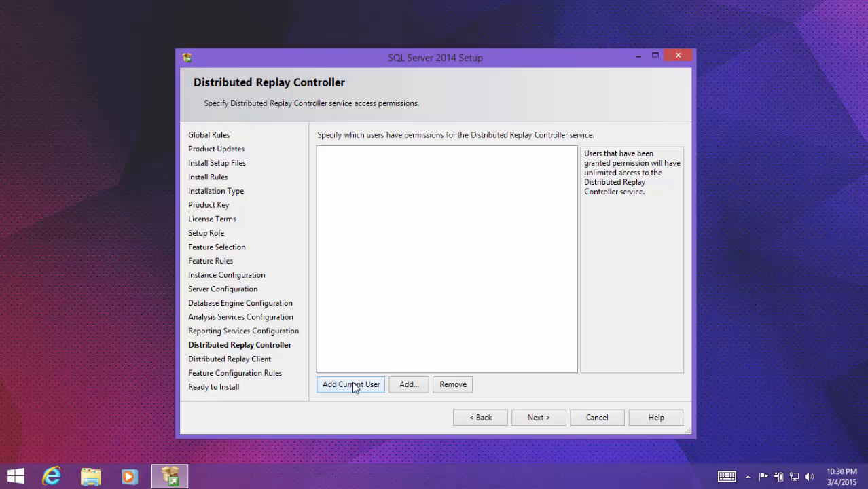
- Grant the current user Distributed Replay Controller permissions and proceed to Ready to Install, leaving the Distributed Replay Client fields blank
click(353, 384)
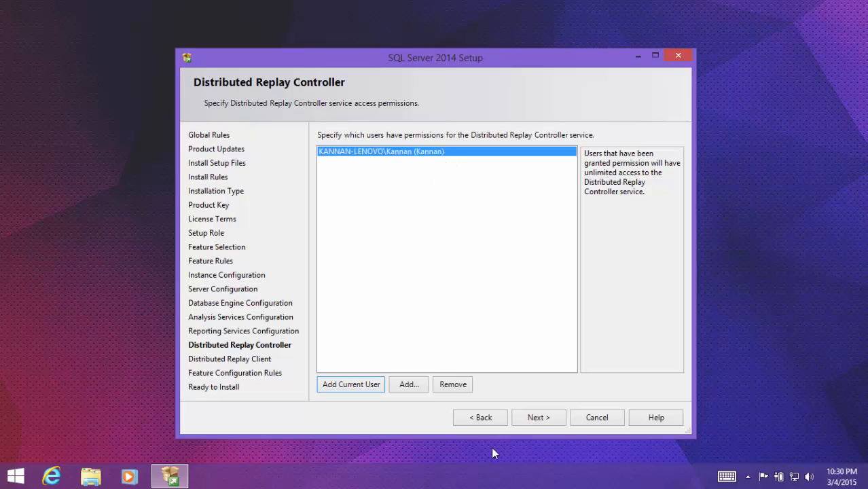
click(551, 423)
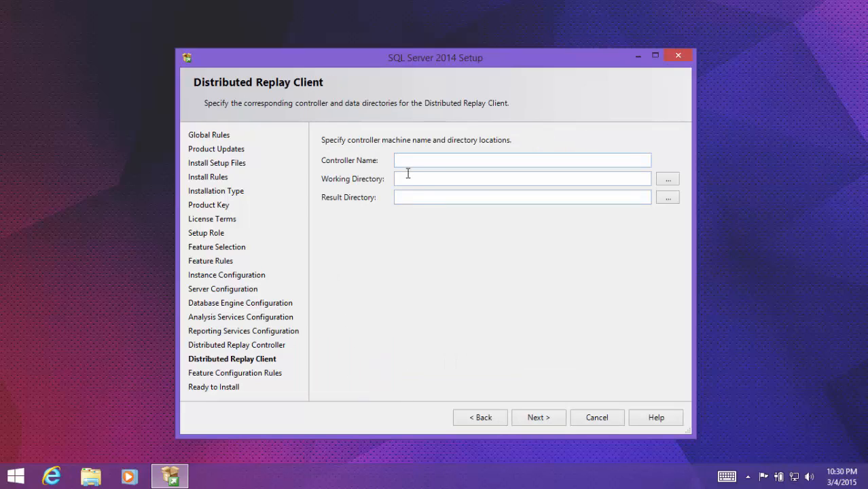
click(542, 414)
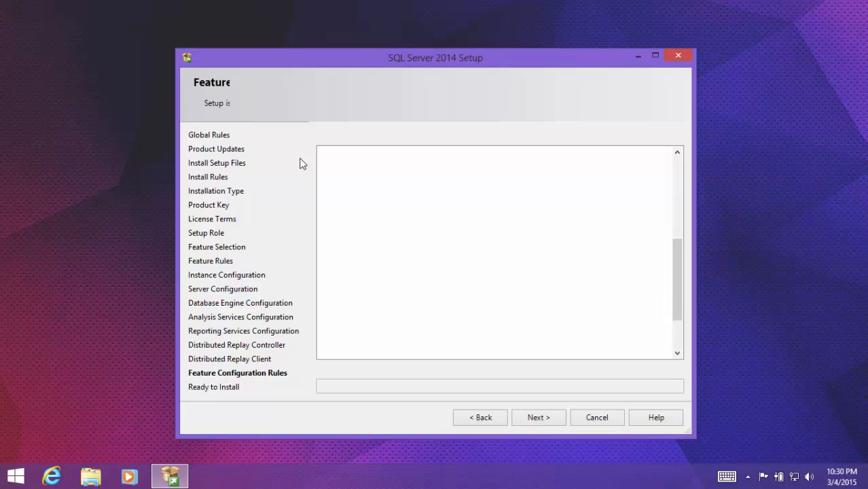
click(567, 226)
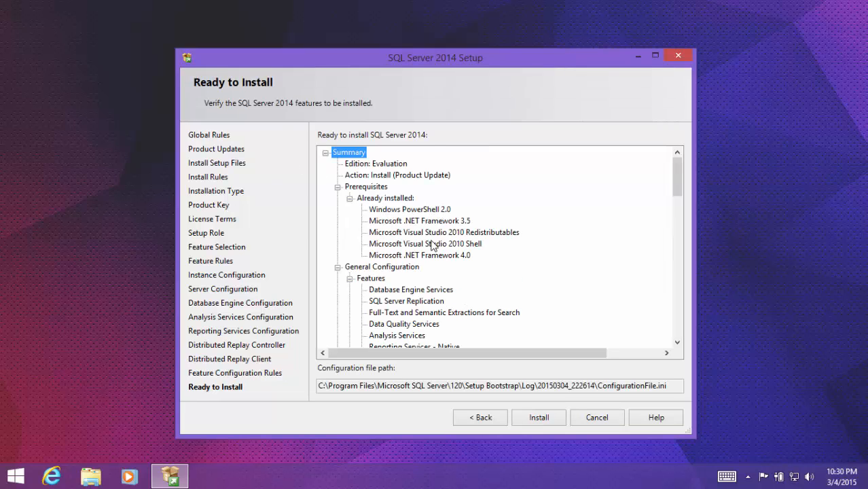
- Review the Ready to Install summary of features, directories and service accounts, and quit SQL Server Setup without installing
scroll(432, 246, down, 6)
scroll(431, 246, down, 10)
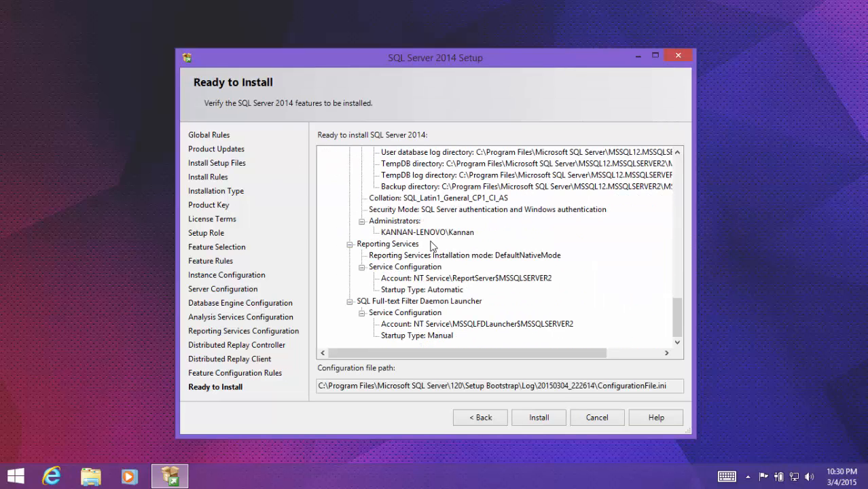
drag(679, 323, 638, 353)
click(407, 221)
scroll(428, 214, up, 8)
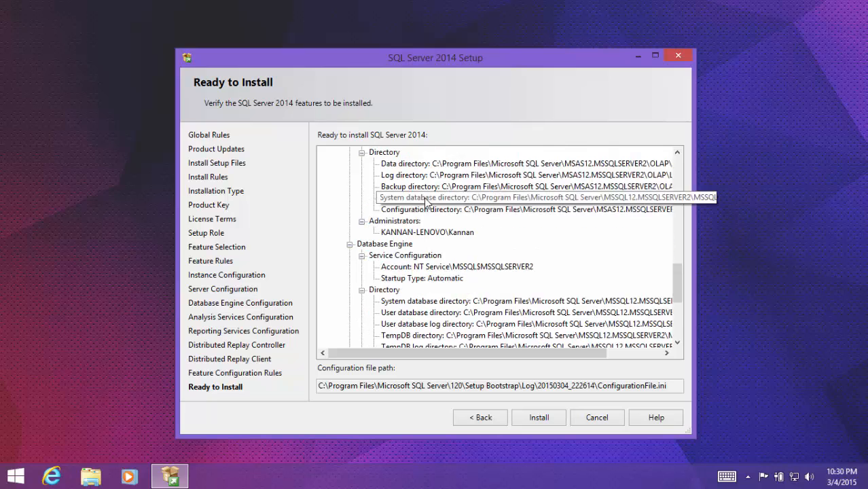
click(588, 419)
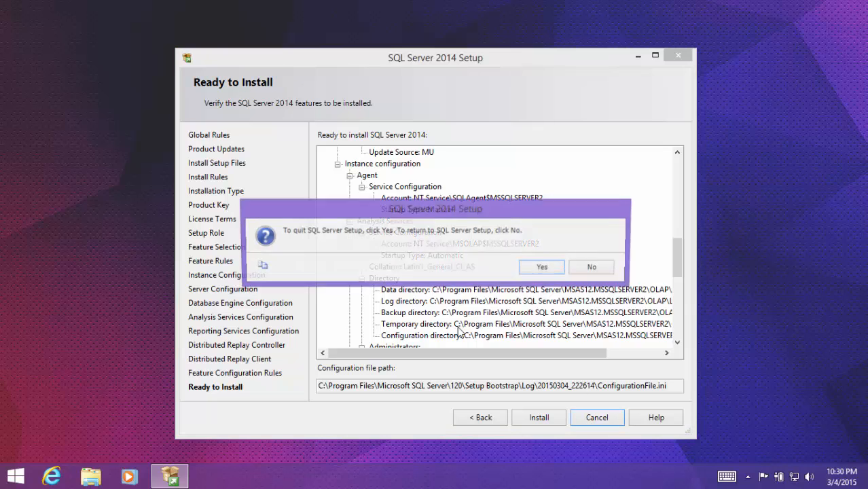
click(552, 268)
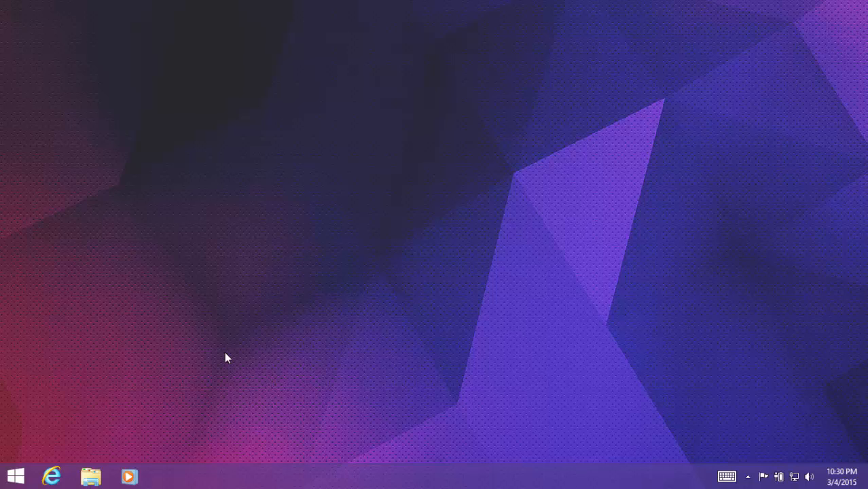
- Open Notepad and write the heading "how to connect another sql server instance to your system."
key(super+r)
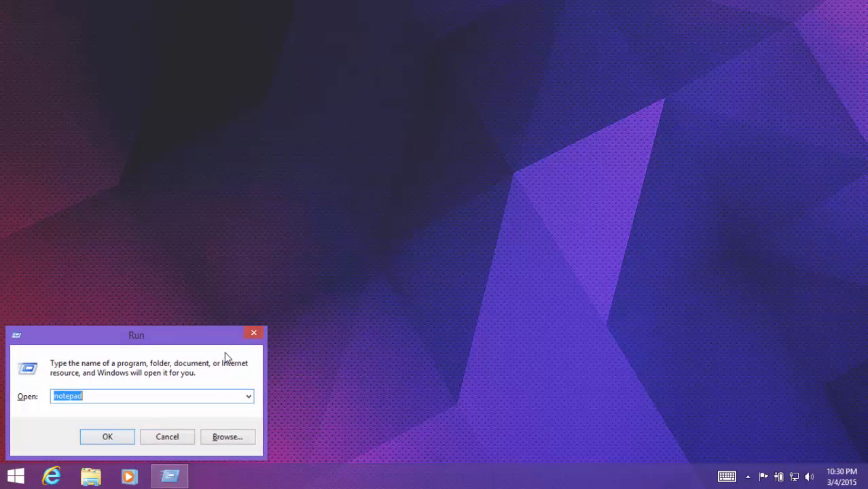
key(Return)
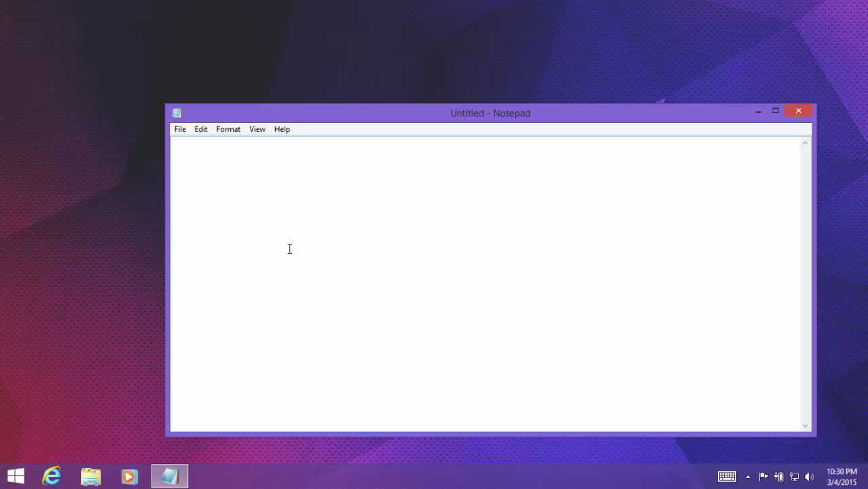
text(how to connect an)
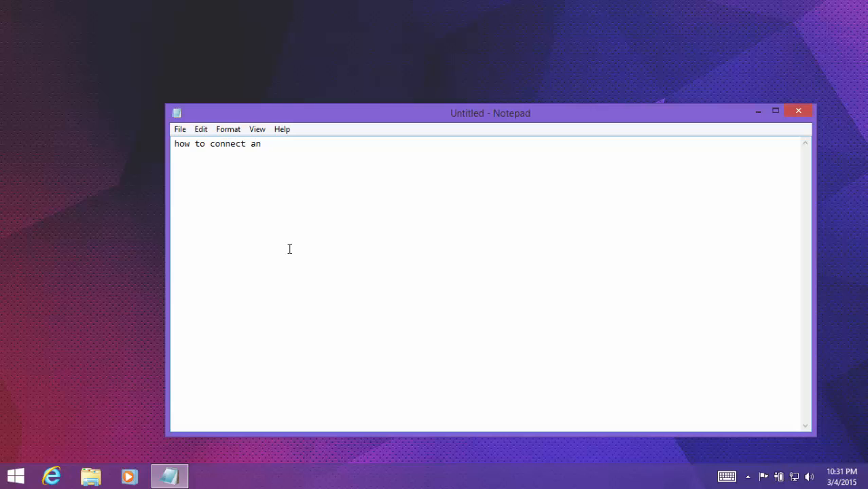
text(other sql server )
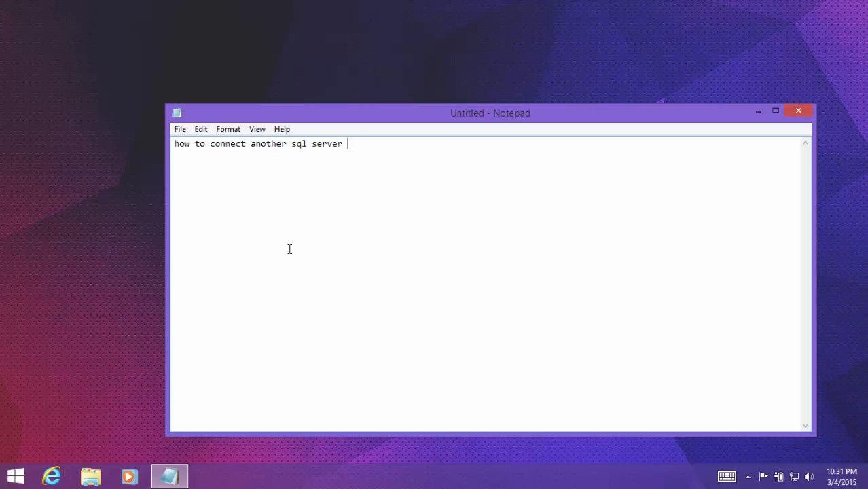
text(instance to your)
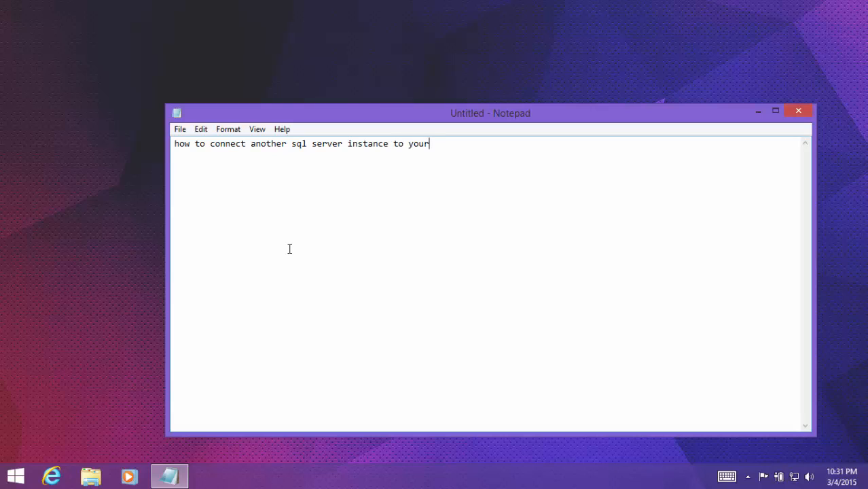
text( system.)
- Start a numbered list with "1)" after a blank line below the heading
key(Return)
key(Return)
text(1))
key(shift+Up)
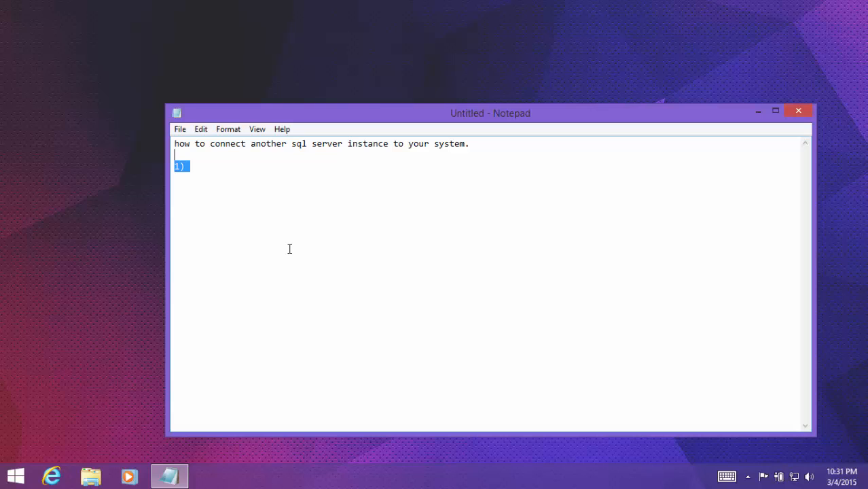
key(Down)
key(End)
key(super+e)
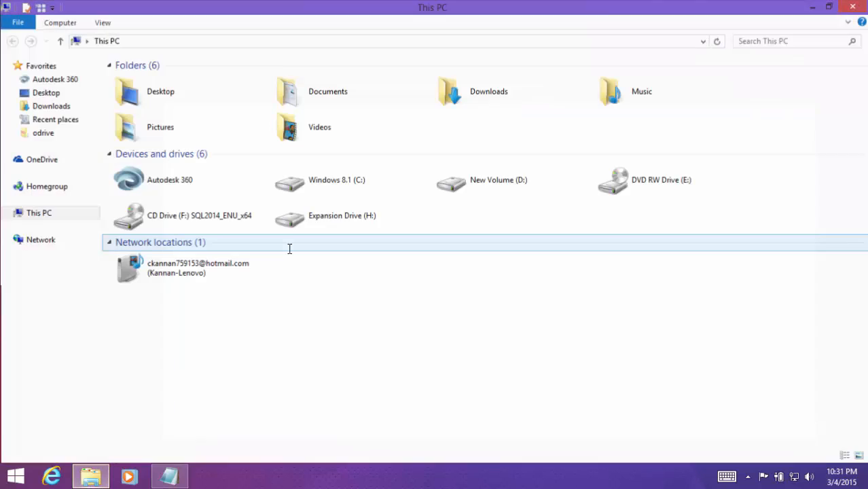
key(alt+F4)
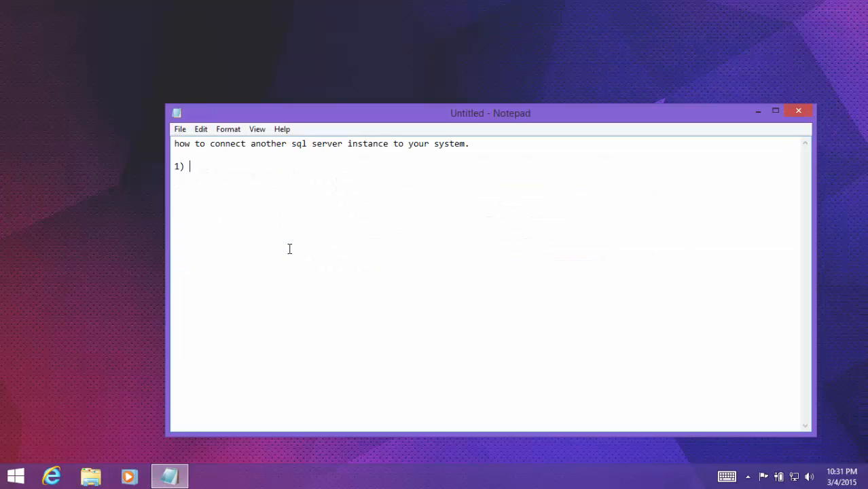
- Open a Command Prompt and move its window clear of the Notepad text
key(super)
text(cmd)
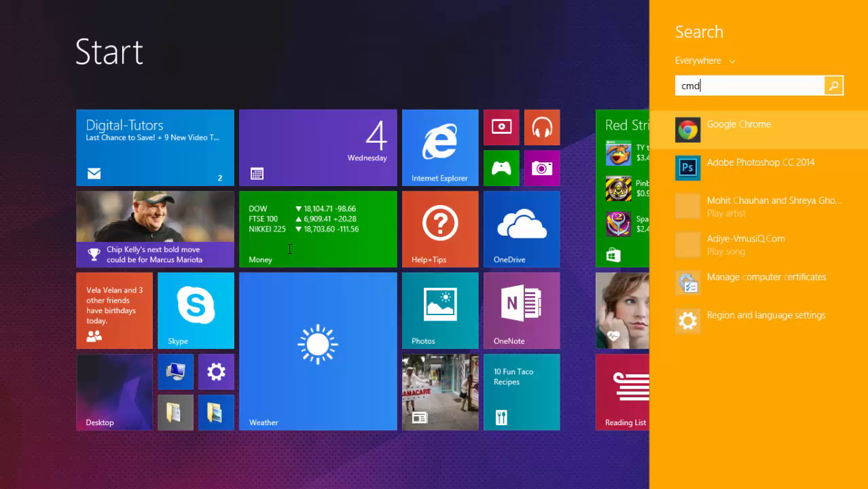
key(Return)
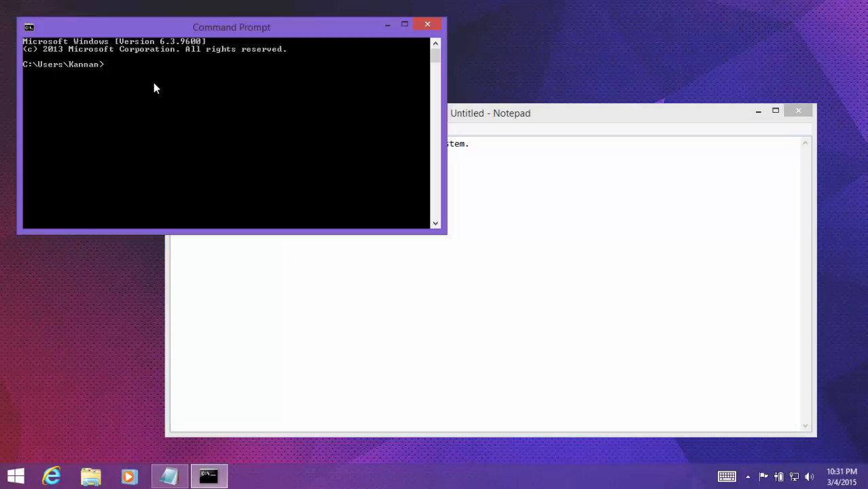
drag(161, 36, 504, 249)
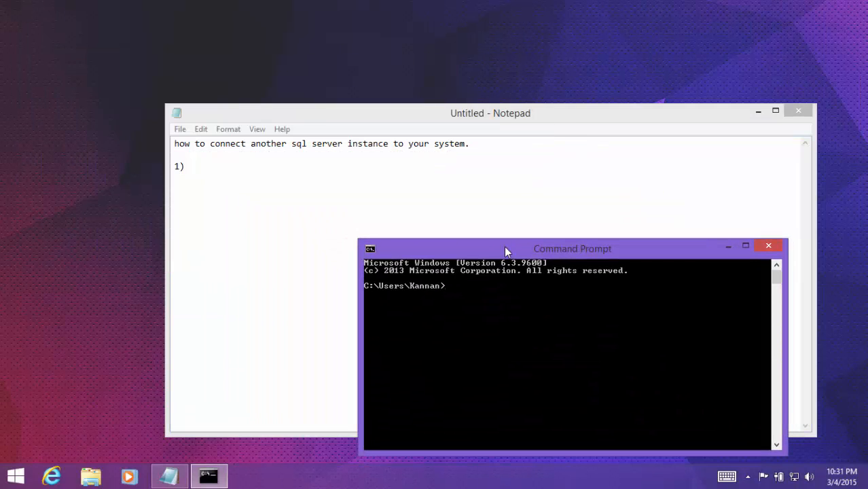
- Ping the other computer at 192.168.1.5 to check the network connection, and exit the Command Prompt
text(ping 192.168.1.)
text(5)
key(Return)
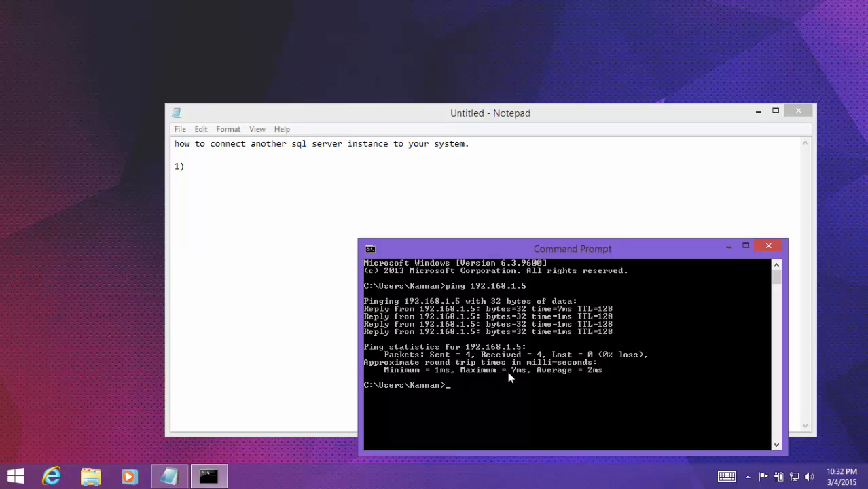
text(er)
key(BackSpace)
text(xit)
key(Return)
- Launch SQL Server 2014 Management Studio and close the Notepad note without saving it
click(12, 484)
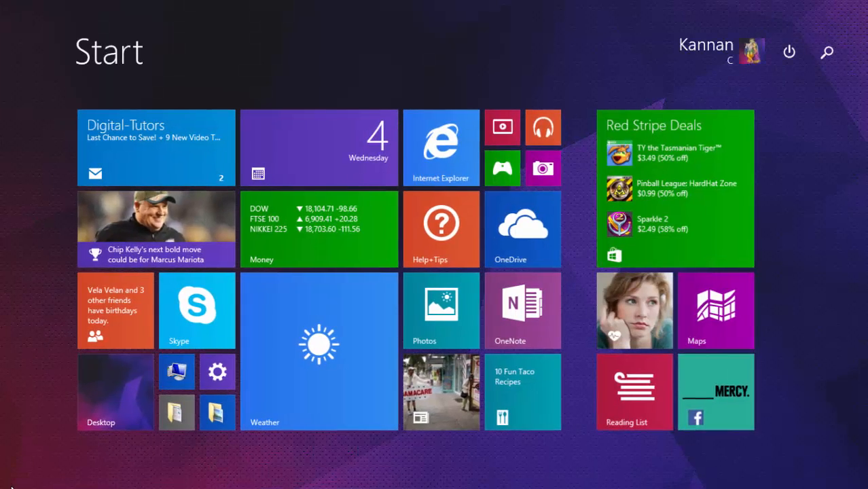
text(sql mana)
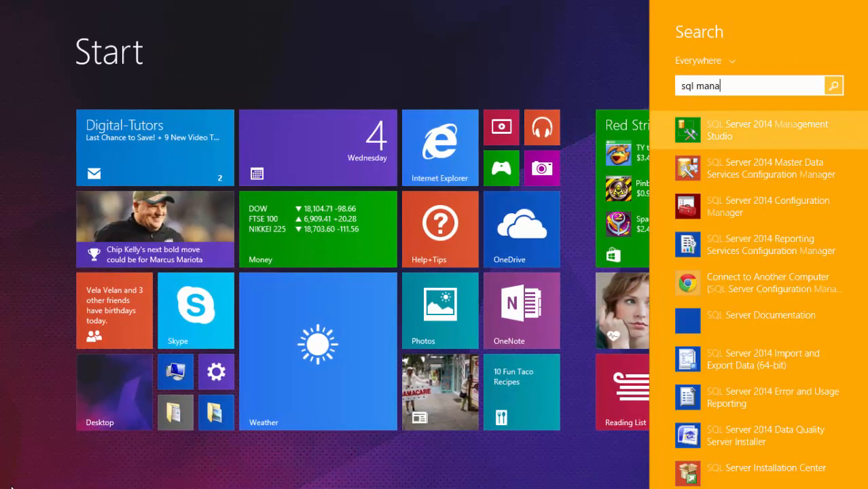
click(11, 483)
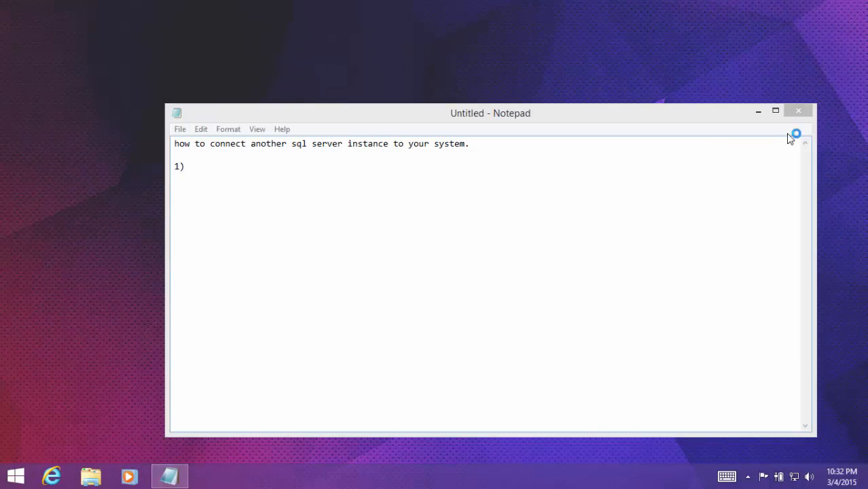
click(798, 111)
click(464, 239)
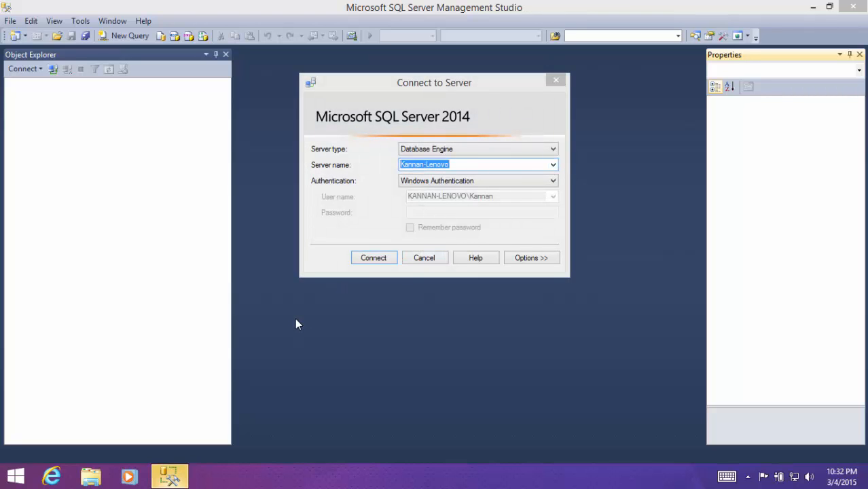
- Open Paint and sketch a simple laptop with the brush near the upper-left corner of the canvas
key(super)
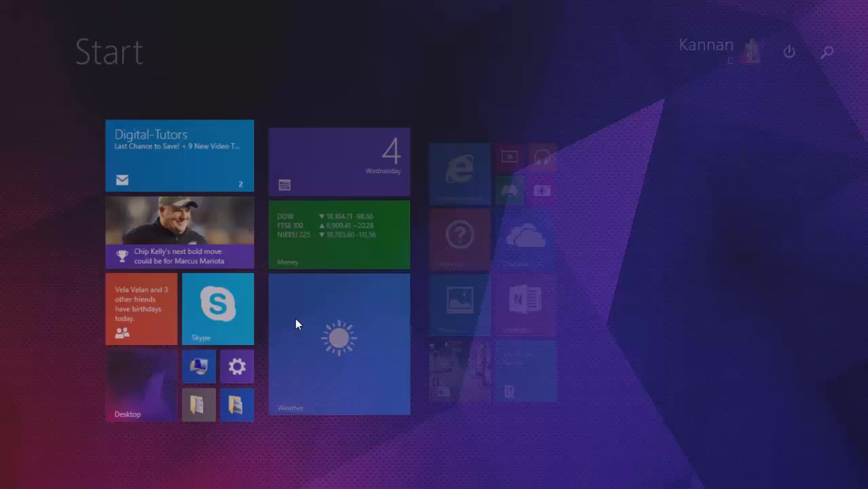
text(paint)
key(Return)
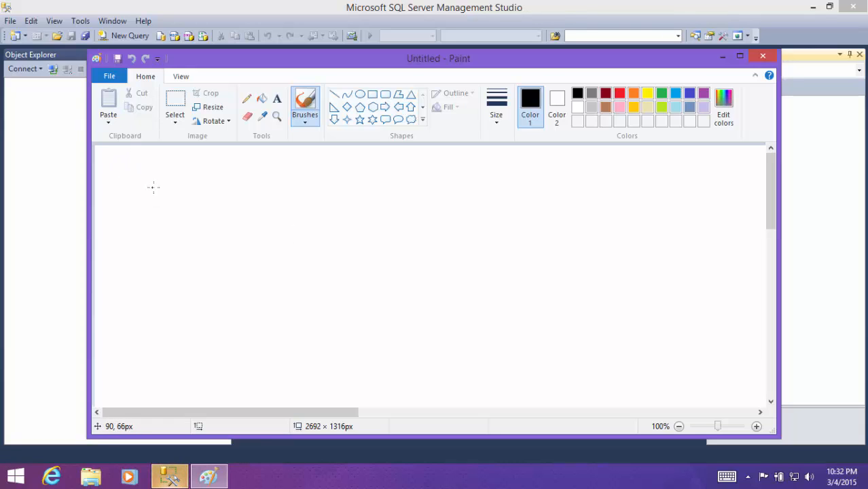
mouse_move(155, 179)
mouse_down()
mouse_move(150, 210)
mouse_move(177, 177)
mouse_move(168, 211)
mouse_move(144, 210)
mouse_move(180, 223)
mouse_move(182, 208)
mouse_up()
click(225, 207)
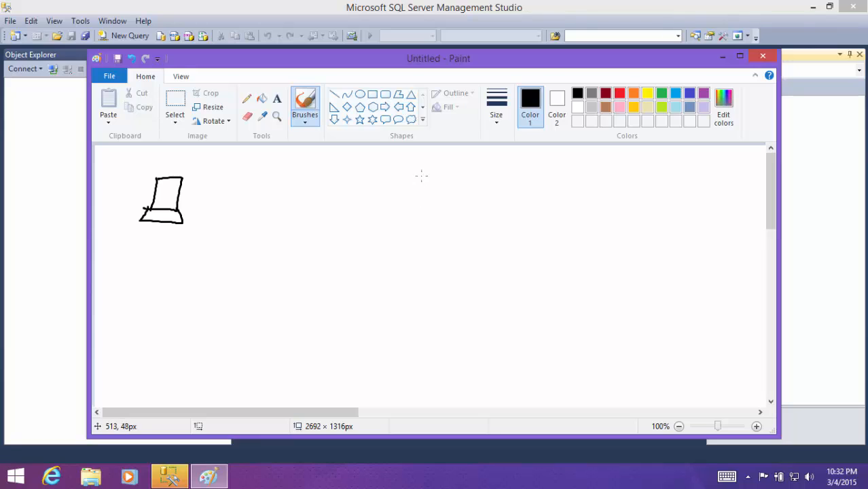
- Sketch a second laptop to the right of the first and join the two with a double-headed arrow
mouse_move(421, 176)
mouse_down()
mouse_move(415, 207)
mouse_move(459, 176)
mouse_move(415, 204)
mouse_move(459, 223)
mouse_move(455, 202)
mouse_up()
click(339, 187)
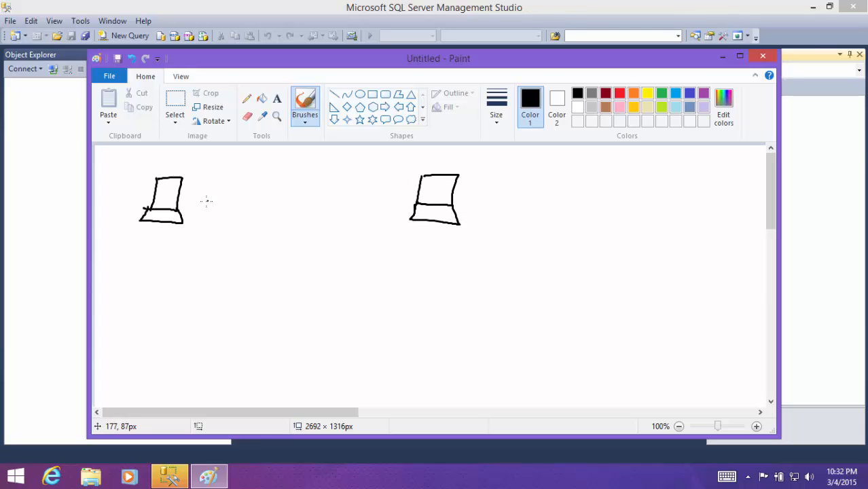
mouse_move(183, 199)
mouse_down()
mouse_move(410, 215)
mouse_move(384, 214)
mouse_up()
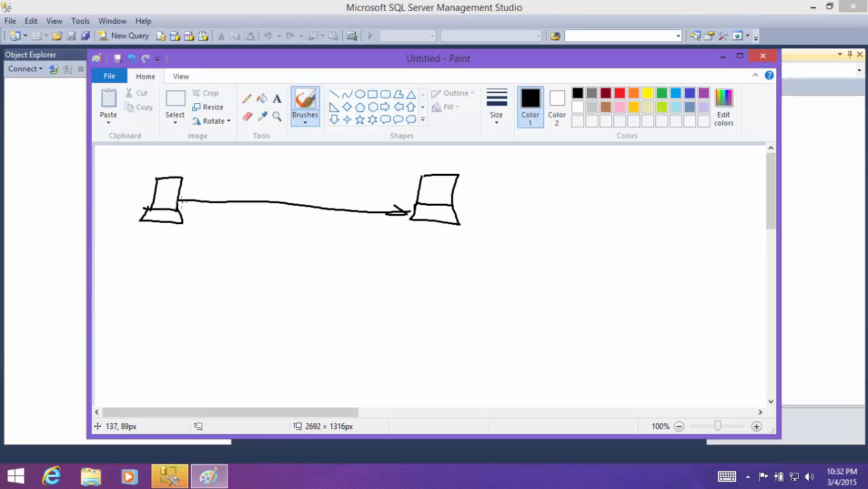
mouse_move(192, 197)
mouse_down()
mouse_move(177, 201)
mouse_move(196, 212)
mouse_up()
- Handwrite the IP address 192.168.1.2 beside the right-hand laptop sketch
mouse_move(466, 196)
mouse_down()
mouse_move(468, 213)
mouse_move(483, 212)
mouse_up()
mouse_move(488, 199)
mouse_down()
mouse_move(494, 211)
mouse_move(529, 213)
mouse_up()
click(517, 208)
mouse_move(547, 196)
mouse_down()
mouse_move(538, 209)
mouse_move(543, 204)
mouse_up()
mouse_move(566, 199)
mouse_down()
mouse_move(560, 204)
mouse_move(598, 212)
mouse_move(587, 215)
mouse_up()
click(580, 211)
click(530, 216)
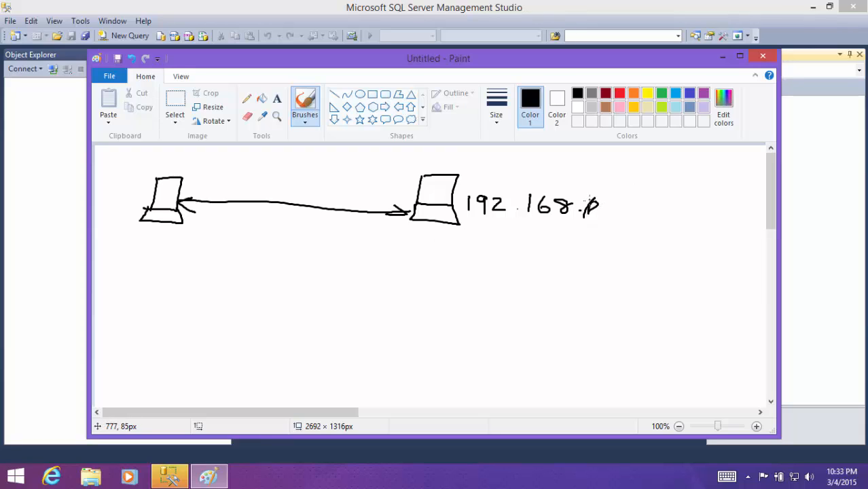
mouse_move(594, 201)
mouse_down()
mouse_move(588, 206)
mouse_move(606, 218)
mouse_move(656, 213)
mouse_up()
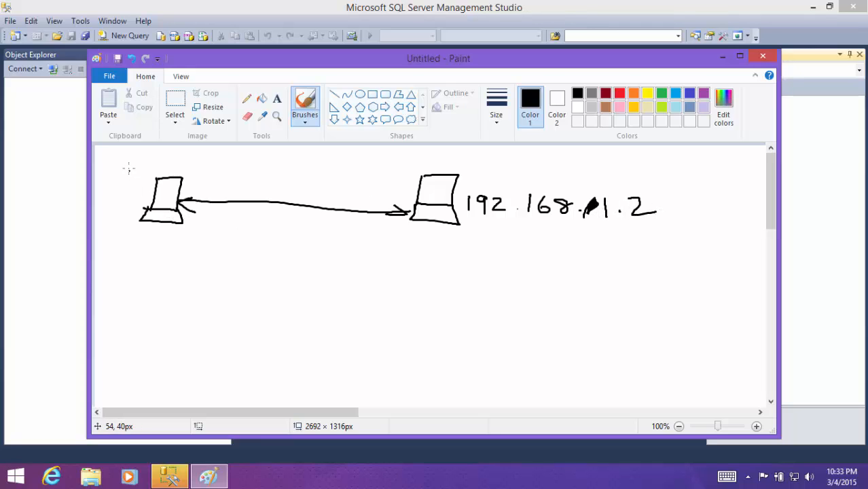
- Handwrite the IP address 192.168.1.5 above the left-hand laptop sketch
mouse_move(129, 163)
mouse_down()
mouse_move(129, 180)
mouse_move(141, 163)
mouse_move(145, 174)
mouse_up()
drag(161, 160, 193, 168)
click(184, 163)
drag(203, 151, 205, 163)
mouse_move(227, 152)
mouse_down()
mouse_move(220, 156)
mouse_move(246, 165)
mouse_move(267, 158)
mouse_move(265, 167)
mouse_up()
click(239, 160)
click(250, 160)
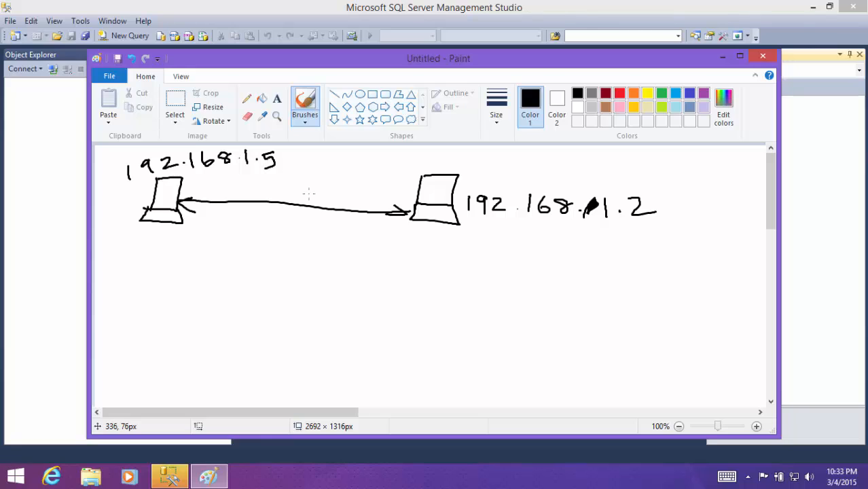
- Handwrite the HCL computer's name in capitals beneath the left-hand laptop
drag(100, 241, 130, 244)
drag(119, 235, 119, 252)
mouse_move(134, 232)
mouse_down()
mouse_move(127, 241)
mouse_move(135, 252)
mouse_move(149, 242)
mouse_up()
mouse_move(157, 238)
mouse_down()
mouse_move(158, 249)
mouse_move(170, 249)
mouse_up()
drag(171, 248, 175, 233)
drag(175, 233, 184, 248)
mouse_move(184, 248)
mouse_down()
mouse_move(191, 229)
mouse_move(196, 247)
mouse_up()
drag(188, 240, 199, 229)
drag(199, 229, 210, 244)
mouse_move(212, 243)
mouse_down()
mouse_move(213, 227)
mouse_move(229, 242)
mouse_up()
mouse_move(239, 224)
mouse_down()
mouse_move(239, 242)
mouse_move(239, 234)
mouse_up()
mouse_move(258, 229)
mouse_down()
mouse_move(258, 239)
mouse_move(285, 241)
mouse_up()
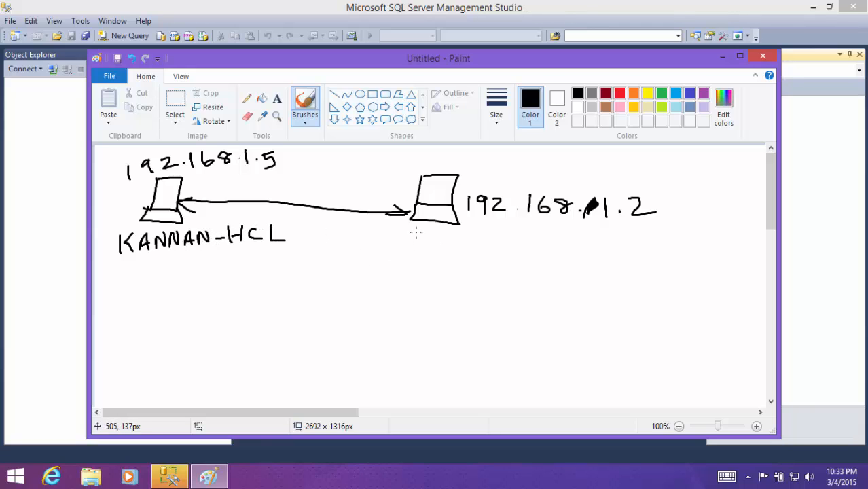
- Handwrite the Lenovo computer's name beneath the right-hand laptop
drag(412, 233, 411, 252)
mouse_move(425, 232)
mouse_down()
mouse_move(415, 243)
mouse_move(425, 251)
mouse_up()
mouse_move(429, 249)
mouse_down()
mouse_move(435, 231)
mouse_move(442, 247)
mouse_up()
drag(433, 242, 450, 233)
mouse_move(450, 233)
mouse_down()
mouse_move(468, 233)
mouse_move(479, 249)
mouse_up()
mouse_move(480, 248)
mouse_down()
mouse_move(480, 232)
mouse_move(491, 231)
mouse_up()
drag(491, 231, 498, 241)
mouse_move(502, 243)
mouse_down()
mouse_move(503, 228)
mouse_move(512, 245)
mouse_up()
mouse_move(511, 245)
mouse_down()
mouse_move(513, 230)
mouse_move(520, 240)
mouse_up()
mouse_move(527, 230)
mouse_down()
mouse_move(547, 247)
mouse_move(551, 238)
mouse_move(574, 248)
mouse_move(582, 237)
mouse_move(607, 238)
mouse_up()
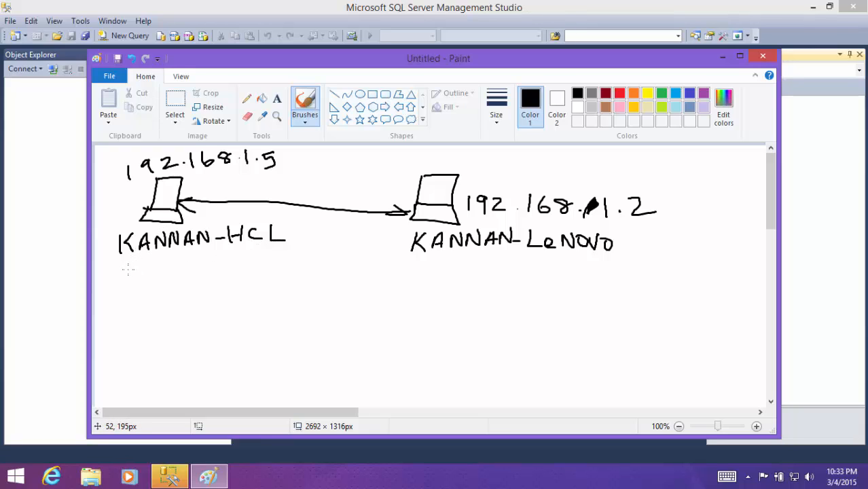
- Add the handwritten database label "Db: Employee" beneath the computer name of each laptop
mouse_move(143, 256)
mouse_down()
mouse_move(130, 281)
mouse_move(148, 280)
mouse_up()
mouse_move(128, 269)
mouse_down()
mouse_move(165, 262)
mouse_move(179, 281)
mouse_move(188, 260)
mouse_move(210, 277)
mouse_move(242, 265)
mouse_up()
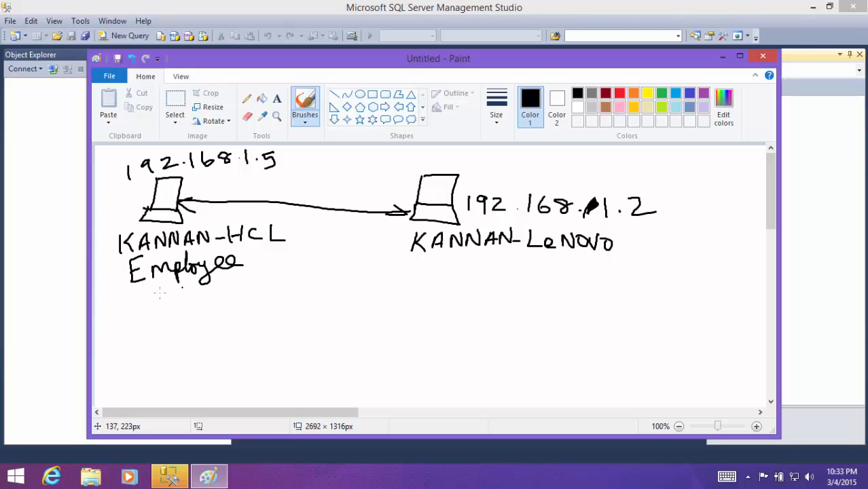
mouse_move(102, 288)
mouse_down()
mouse_move(103, 305)
mouse_move(126, 291)
mouse_up()
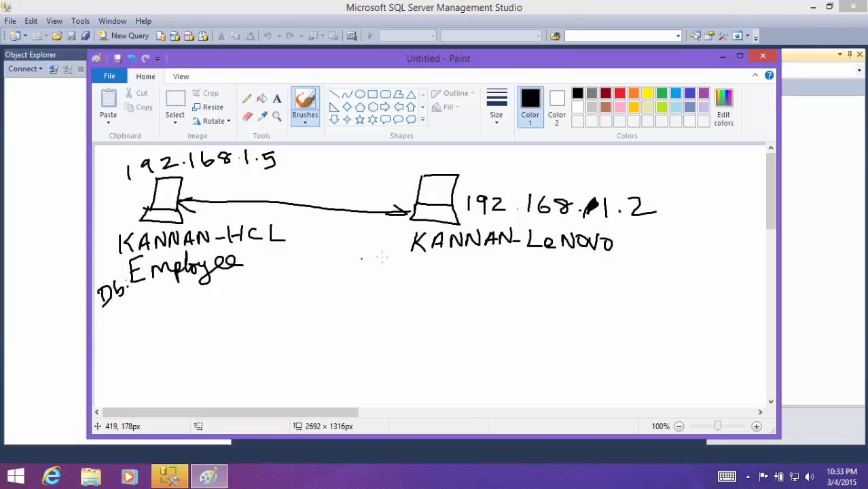
mouse_move(384, 264)
mouse_down()
mouse_move(385, 280)
mouse_move(372, 279)
mouse_move(557, 274)
mouse_up()
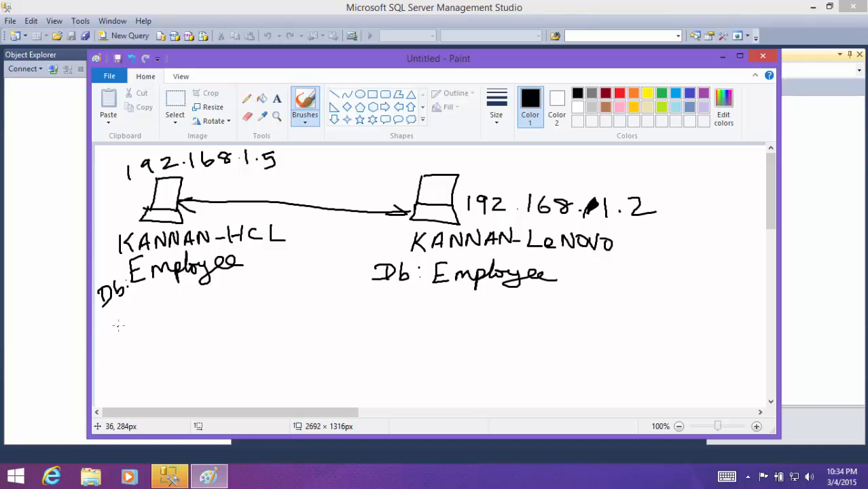
- Add the handwritten table label "Ta: Employee" beneath the database label of each laptop
drag(114, 319, 136, 327)
click(150, 313)
click(150, 321)
mouse_move(174, 300)
mouse_down()
mouse_move(170, 318)
mouse_move(210, 298)
mouse_move(216, 309)
mouse_move(227, 296)
mouse_move(284, 293)
mouse_up()
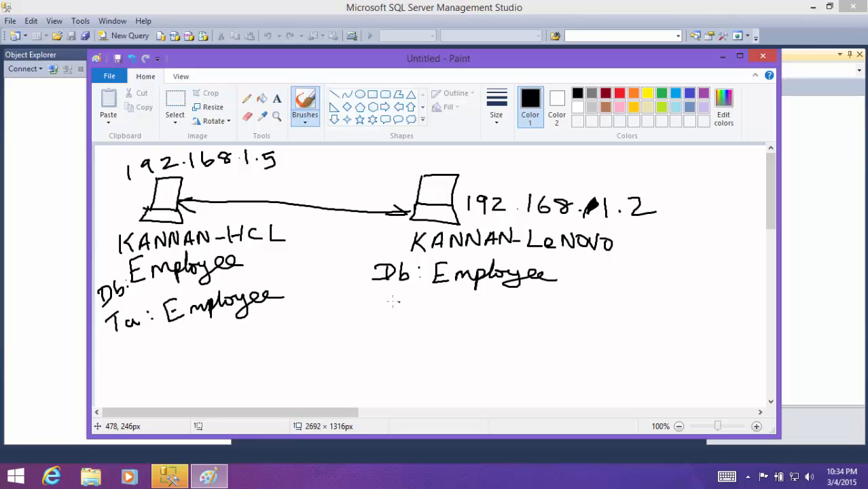
drag(382, 298, 381, 316)
mouse_move(376, 303)
mouse_down()
mouse_move(448, 316)
mouse_move(443, 308)
mouse_move(477, 314)
mouse_move(494, 297)
mouse_move(514, 321)
mouse_move(556, 306)
mouse_up()
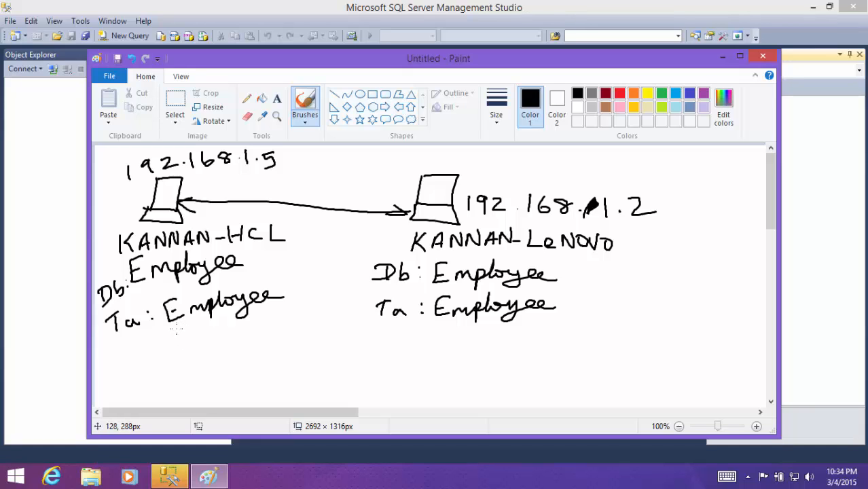
- Draw an arrow from each table label down to the handwritten word "Data" and circle both laptops
mouse_move(180, 325)
mouse_down()
mouse_move(181, 370)
mouse_move(197, 350)
mouse_up()
mouse_move(162, 378)
mouse_down()
mouse_move(224, 379)
mouse_move(208, 371)
mouse_up()
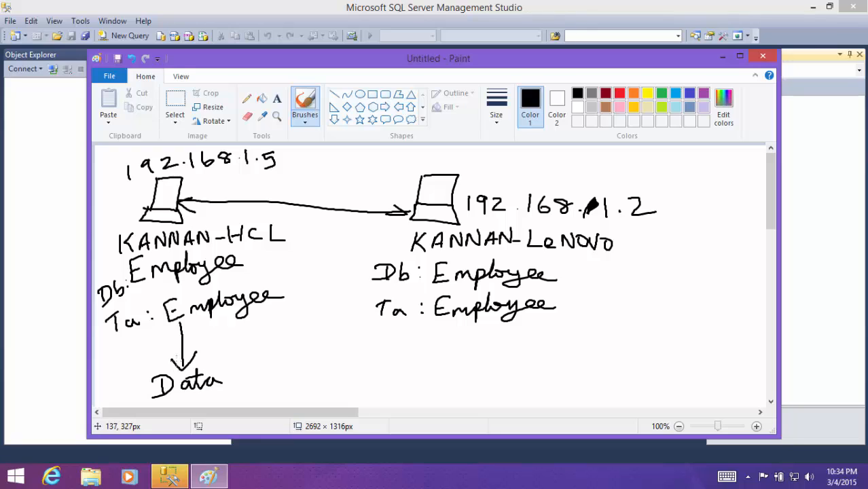
mouse_move(188, 173)
mouse_down()
mouse_move(193, 250)
mouse_move(167, 181)
mouse_up()
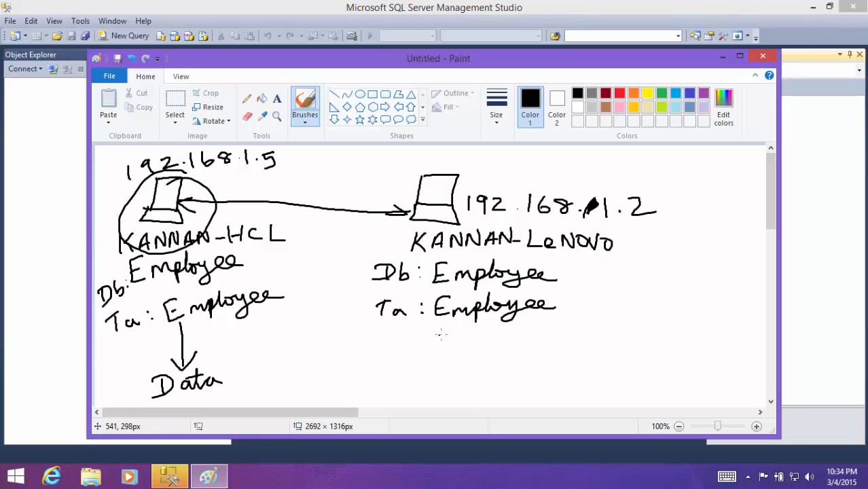
mouse_move(442, 320)
mouse_down()
mouse_move(440, 355)
mouse_move(434, 353)
mouse_move(454, 348)
mouse_up()
mouse_move(412, 365)
mouse_down()
mouse_move(399, 385)
mouse_move(475, 384)
mouse_up()
mouse_move(491, 166)
mouse_down()
mouse_move(418, 164)
mouse_move(401, 256)
mouse_move(479, 168)
mouse_up()
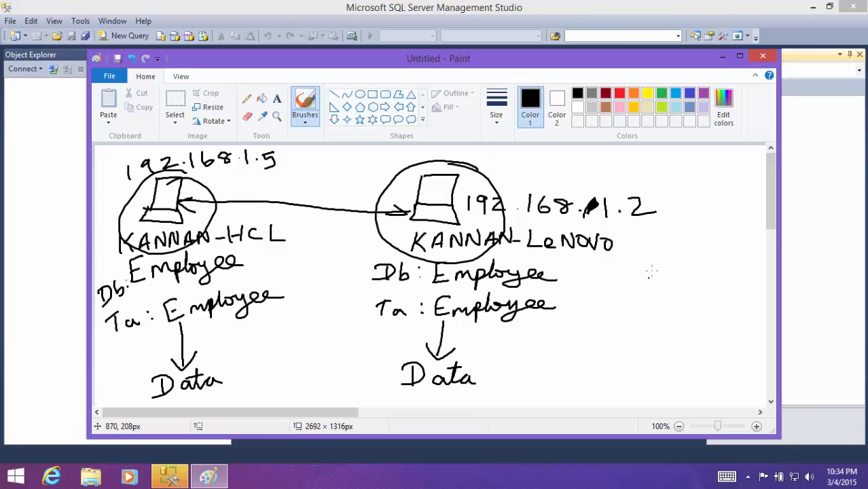
- Join both "Data" labels with converging lines to the handwritten words "combined data" and circle "combined"
drag(766, 211, 755, 261)
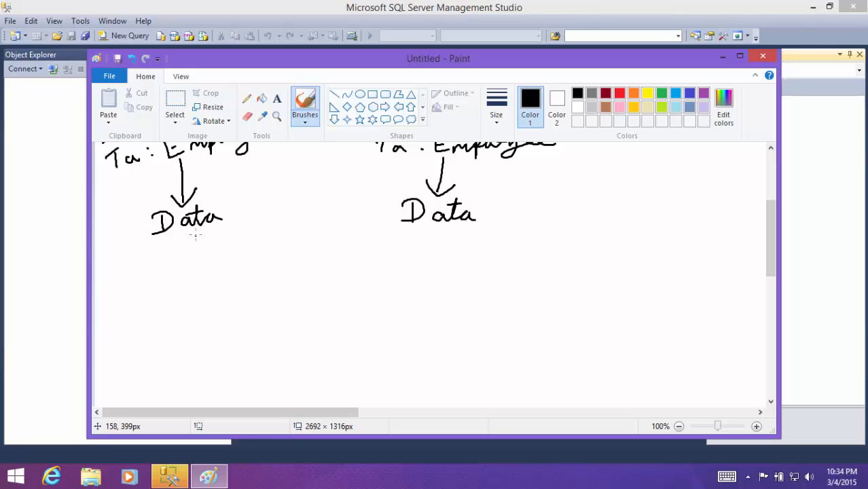
drag(194, 236, 289, 302)
mouse_move(433, 231)
mouse_down()
mouse_move(299, 306)
mouse_move(253, 305)
mouse_move(356, 337)
mouse_move(334, 304)
mouse_up()
mouse_move(263, 324)
mouse_down()
mouse_move(336, 330)
mouse_move(356, 319)
mouse_move(368, 324)
mouse_move(373, 307)
mouse_move(399, 328)
mouse_move(463, 316)
mouse_up()
drag(425, 313, 440, 310)
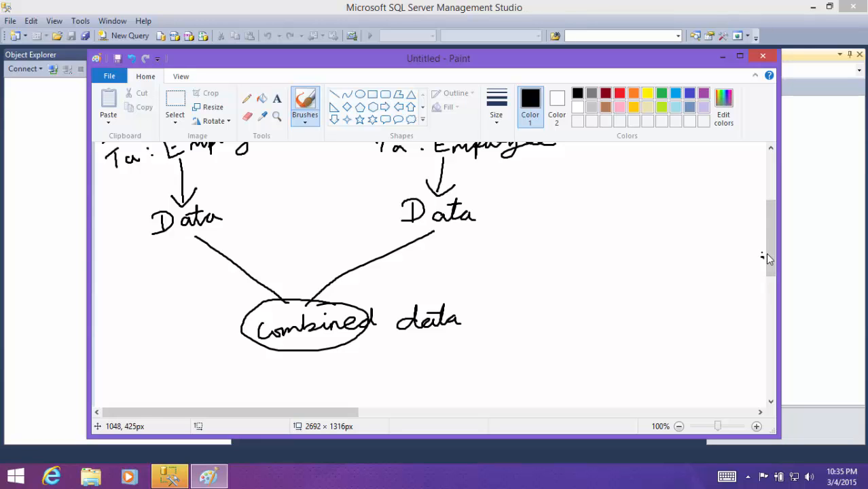
- Draw an arrow down from the circled "combined" to the handwritten word "client" and circle that word
drag(767, 258, 771, 222)
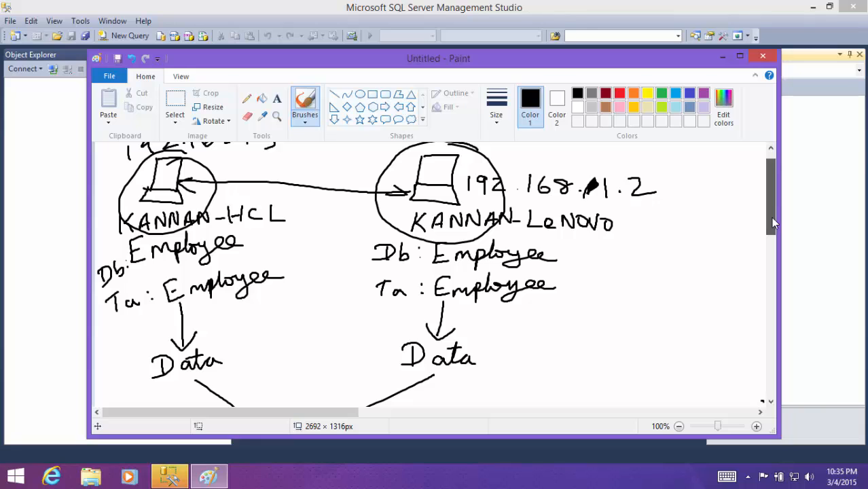
drag(772, 222, 742, 290)
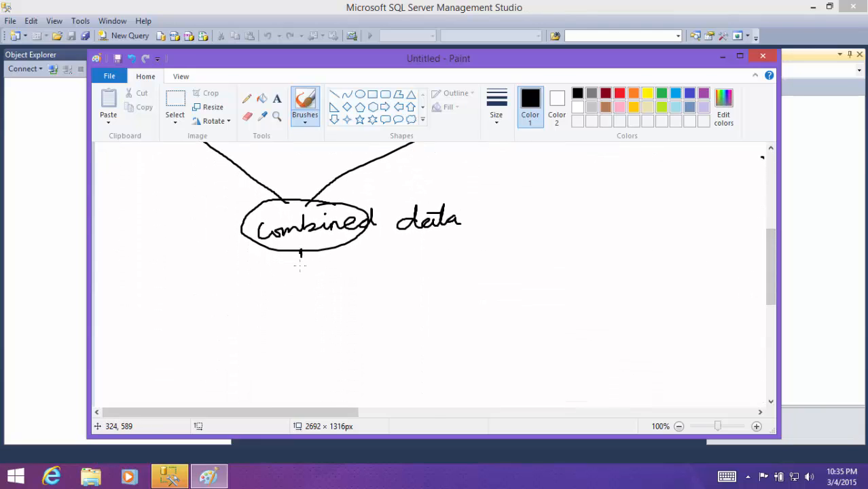
mouse_move(300, 265)
mouse_down()
mouse_move(294, 307)
mouse_move(377, 336)
mouse_move(293, 307)
mouse_up()
drag(260, 332, 267, 355)
mouse_move(271, 351)
mouse_down()
mouse_move(277, 324)
mouse_move(309, 349)
mouse_move(331, 349)
mouse_up()
drag(340, 317, 344, 347)
drag(333, 331, 351, 328)
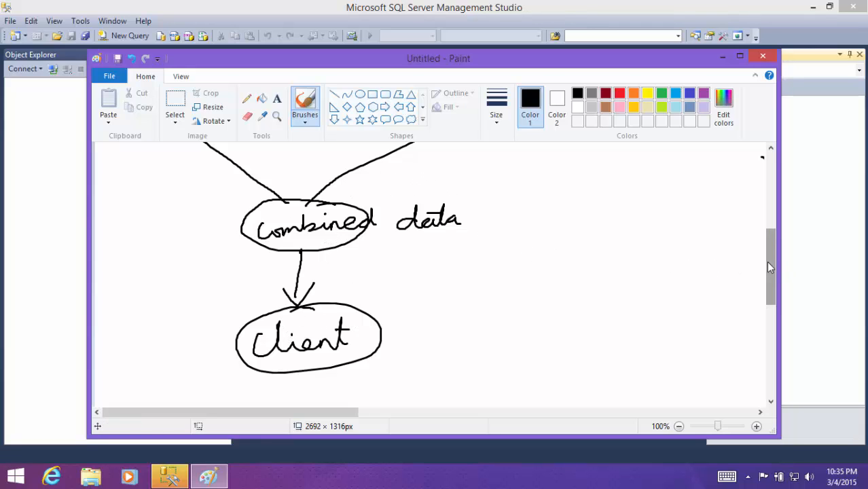
- Minimize the Paint drawing without closing or saving it, and dismiss the Connect to Server dialog
drag(770, 264, 772, 254)
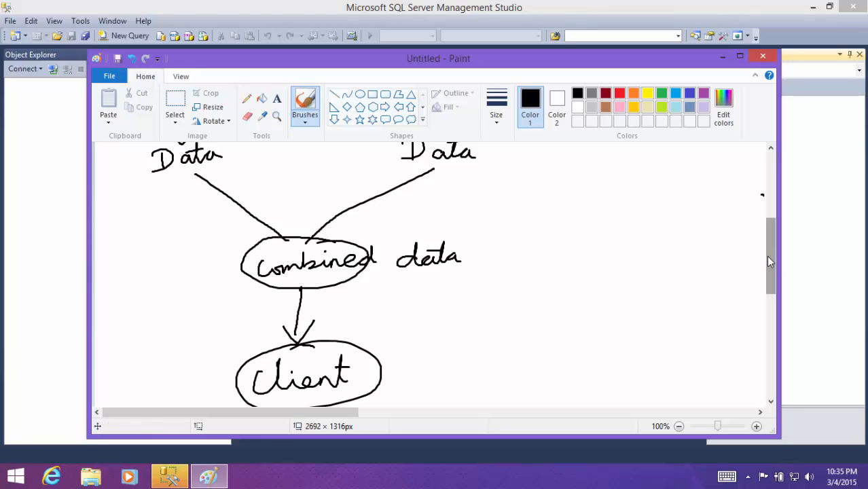
drag(768, 255, 724, 170)
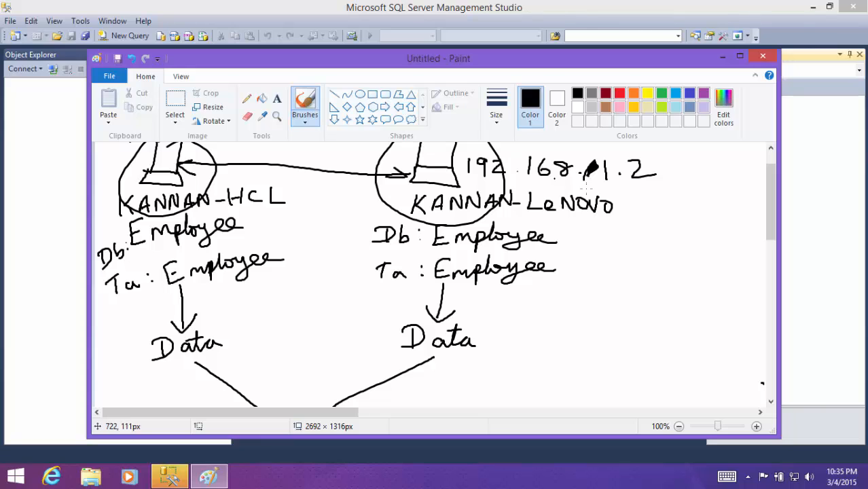
click(761, 58)
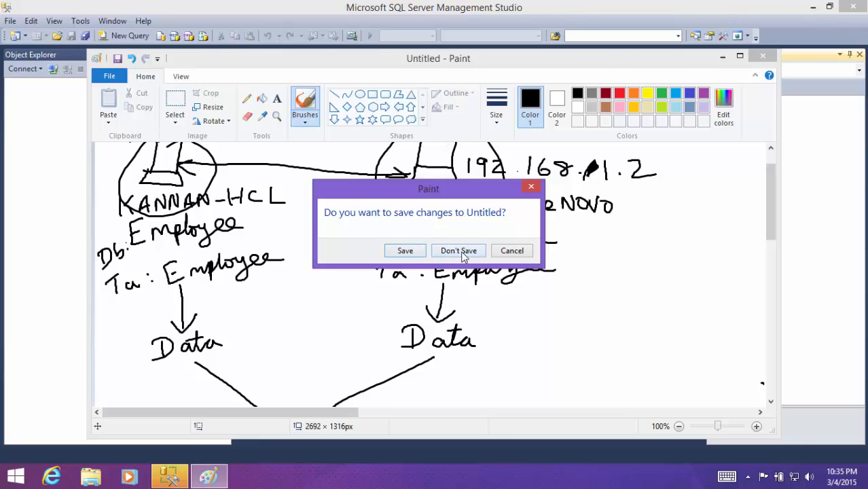
click(507, 251)
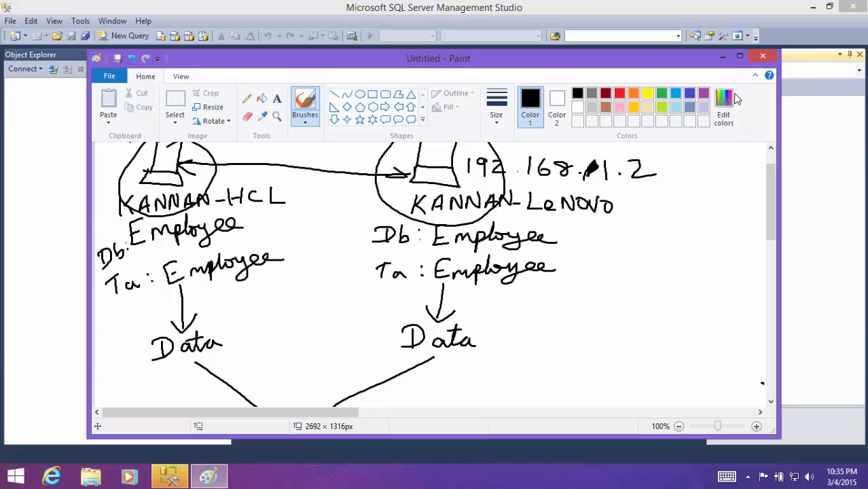
click(722, 59)
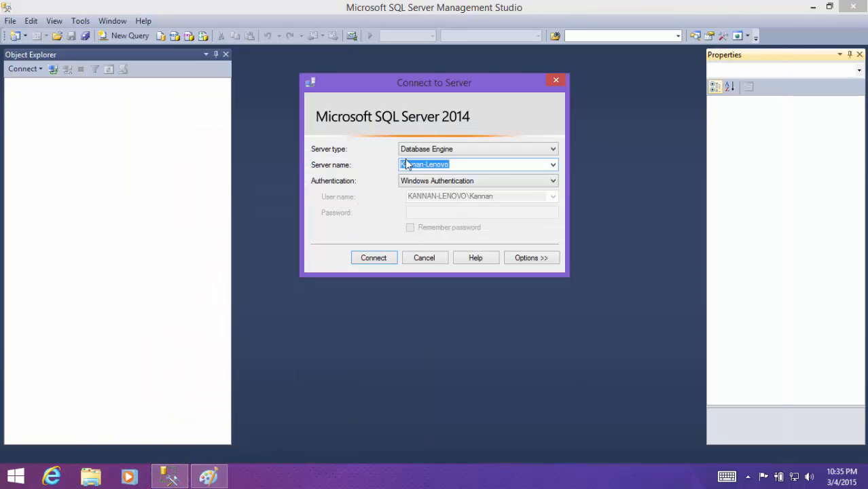
click(422, 257)
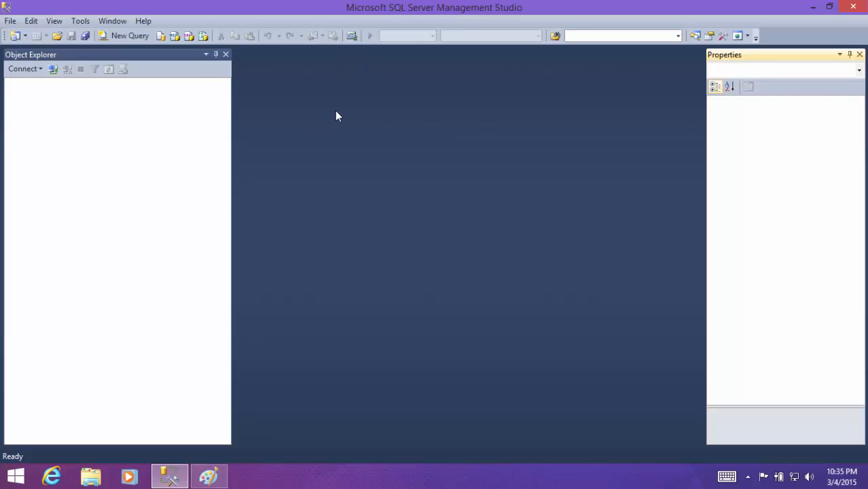
- Connect Object Explorer to the local Lenovo computer's Database Engine with Windows Authentication
key(shift)
click(24, 69)
click(47, 82)
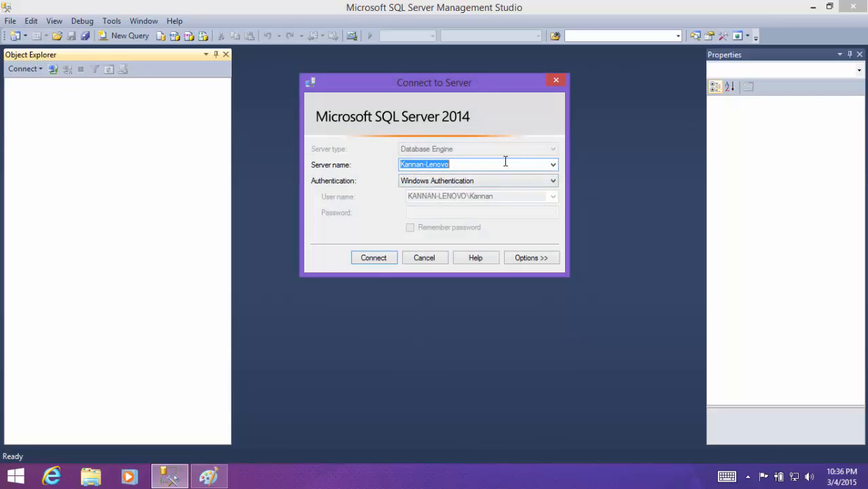
drag(471, 166, 391, 164)
click(463, 165)
drag(463, 165, 402, 165)
click(375, 258)
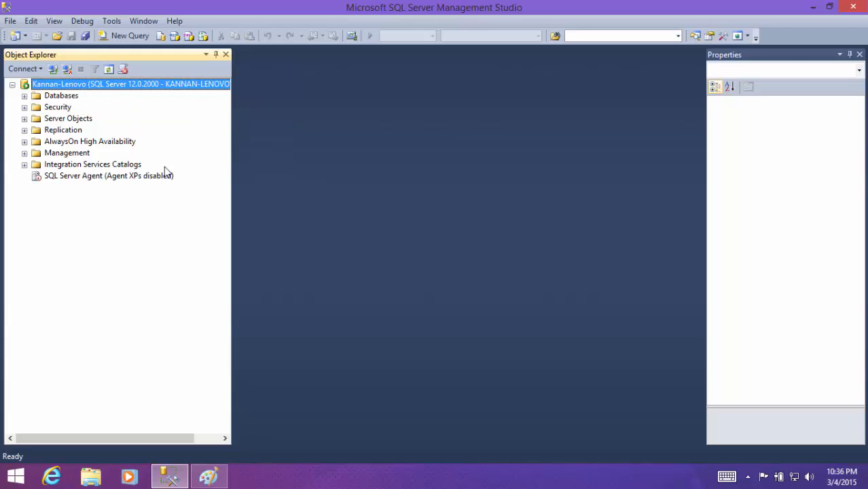
- Start another Database Engine connection, browse for more servers and select the Lenovo instance among the local servers
click(32, 69)
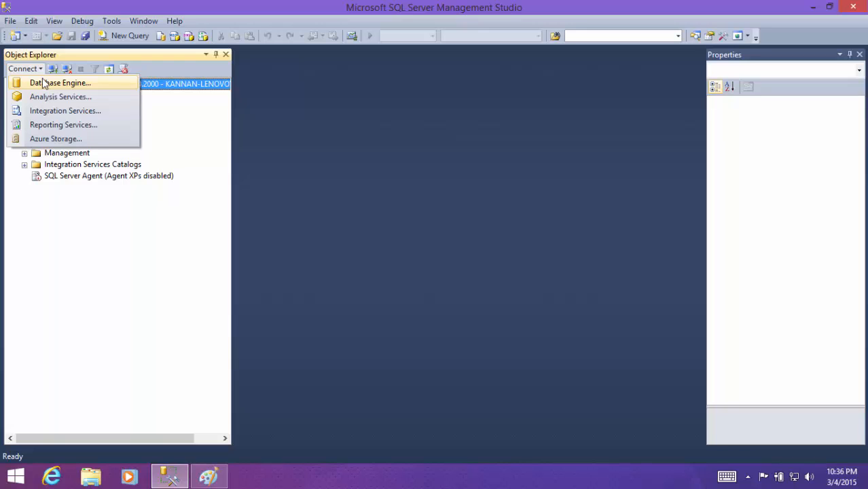
click(42, 82)
click(553, 165)
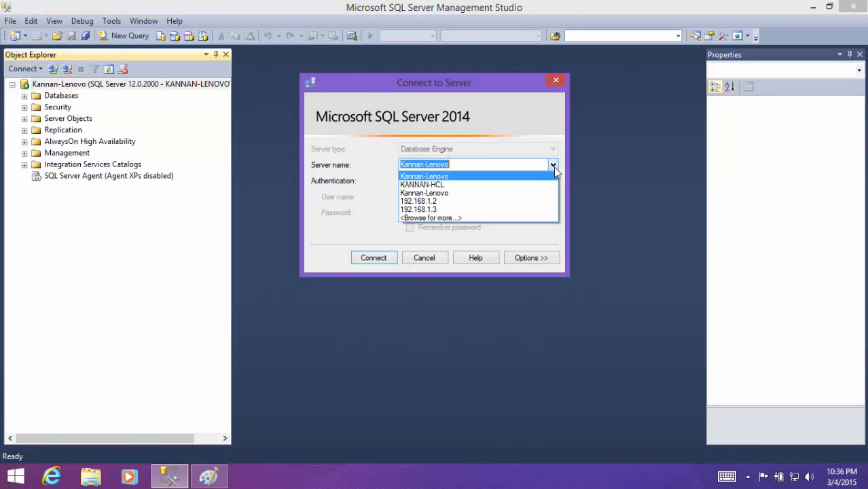
click(478, 217)
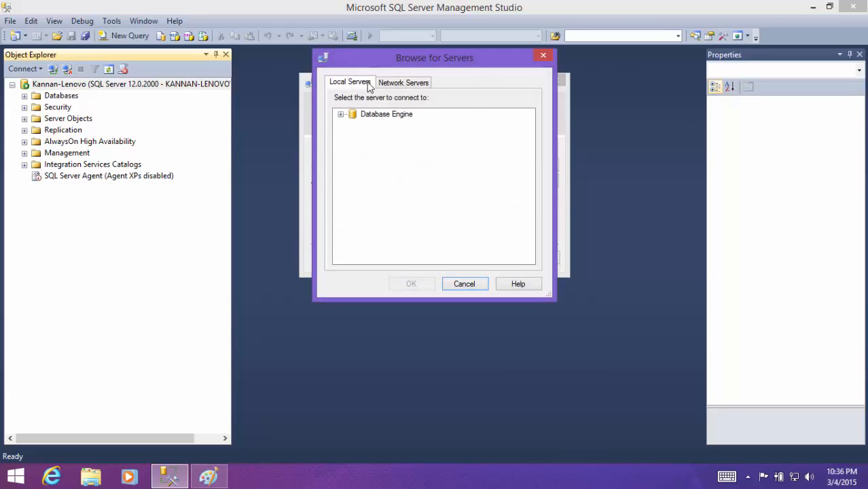
click(341, 114)
click(399, 125)
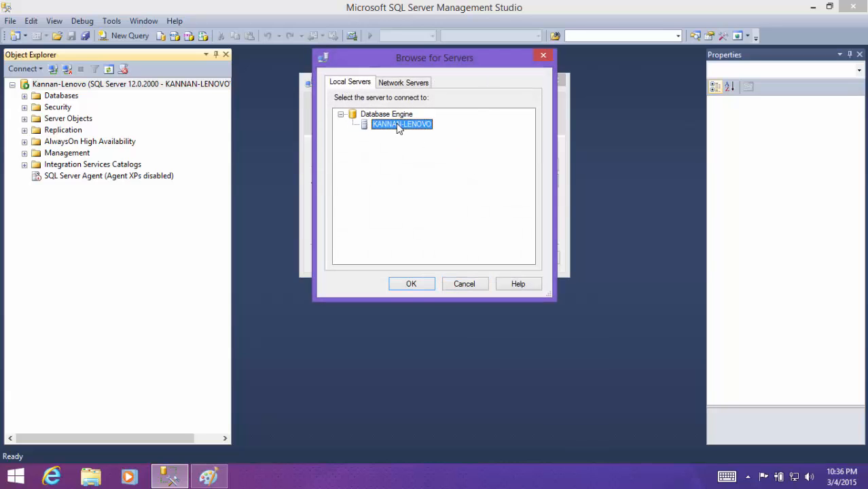
- Expand the Database Engine list of network servers and select the HCL computer's instance
click(400, 83)
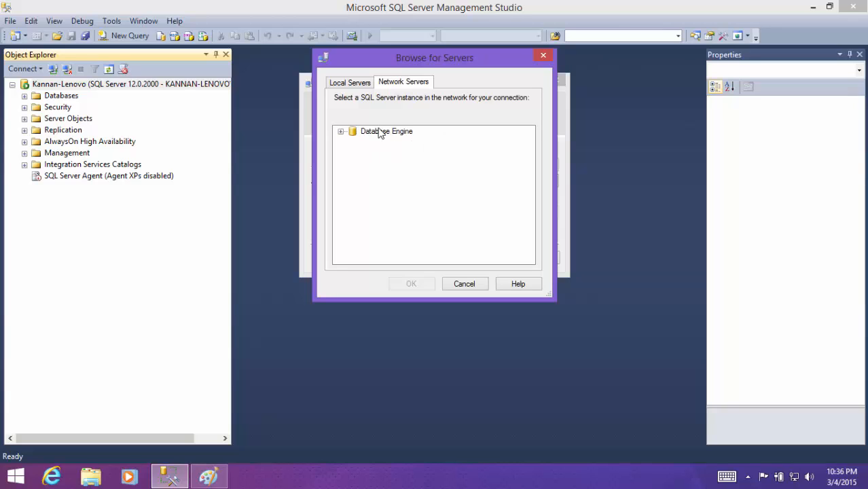
double_click(379, 132)
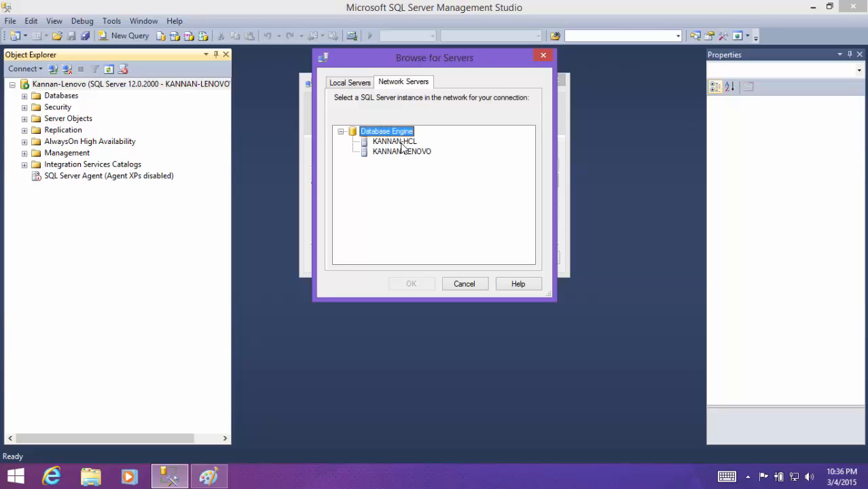
click(401, 142)
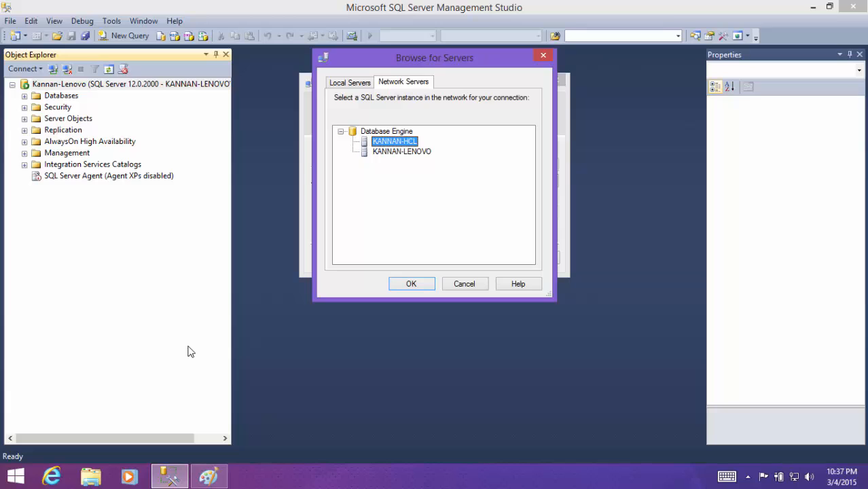
- Open a Command Prompt, ping the HCL computer at 192.168.1.5, and close the Command Prompt
key(super)
text(cmd)
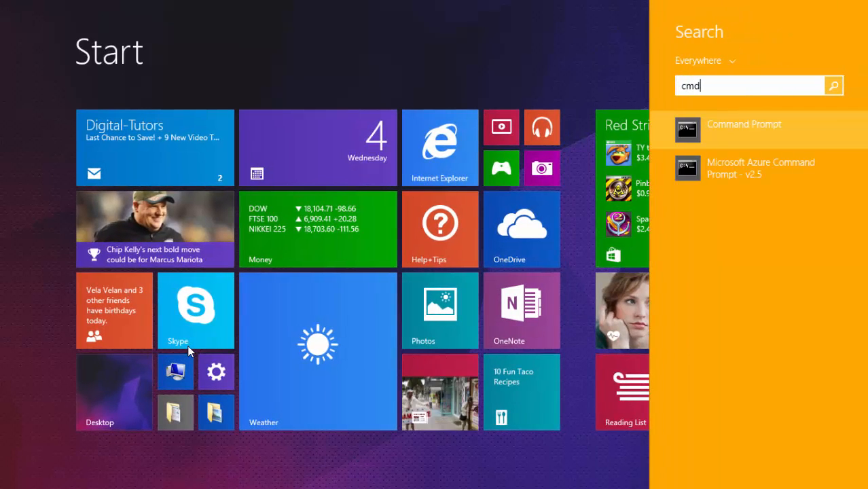
key(Return)
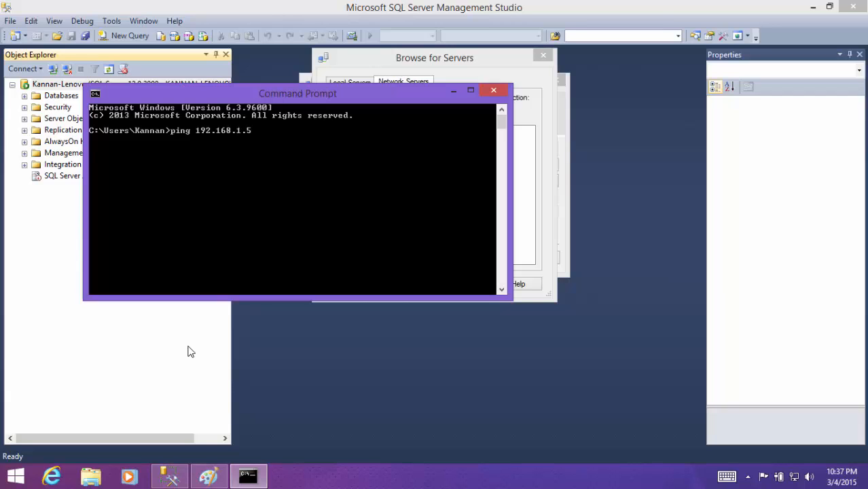
key(Return)
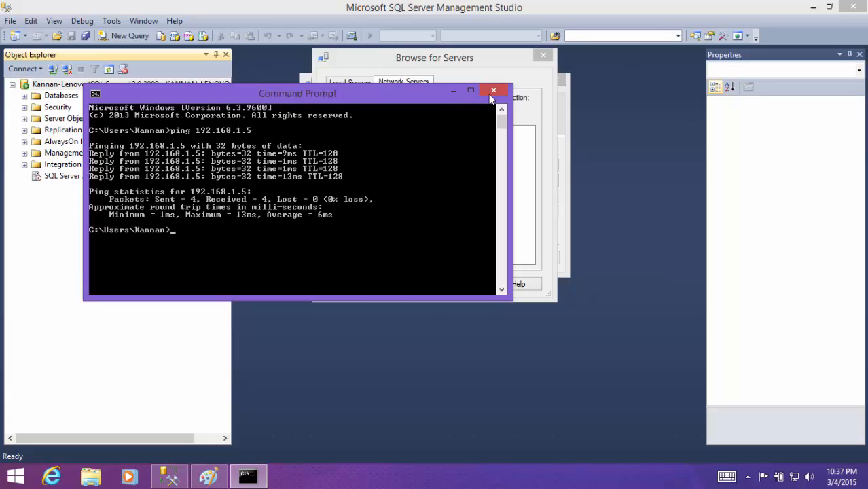
key(Return)
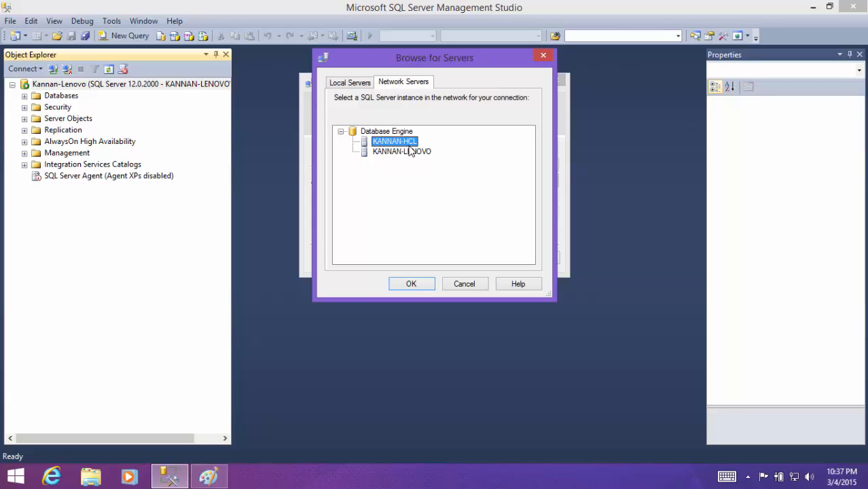
- Choose the HCL computer's instance from the network servers and try to connect to it with Windows Authentication
click(392, 151)
click(394, 142)
click(410, 285)
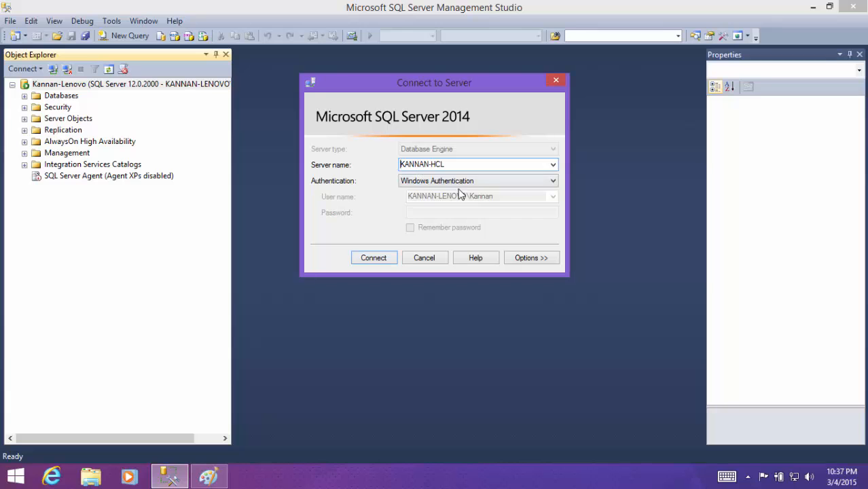
click(375, 261)
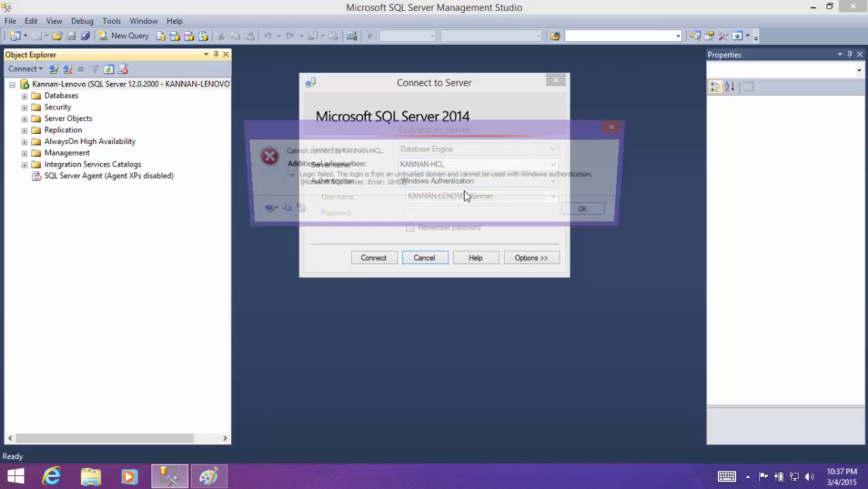
click(584, 212)
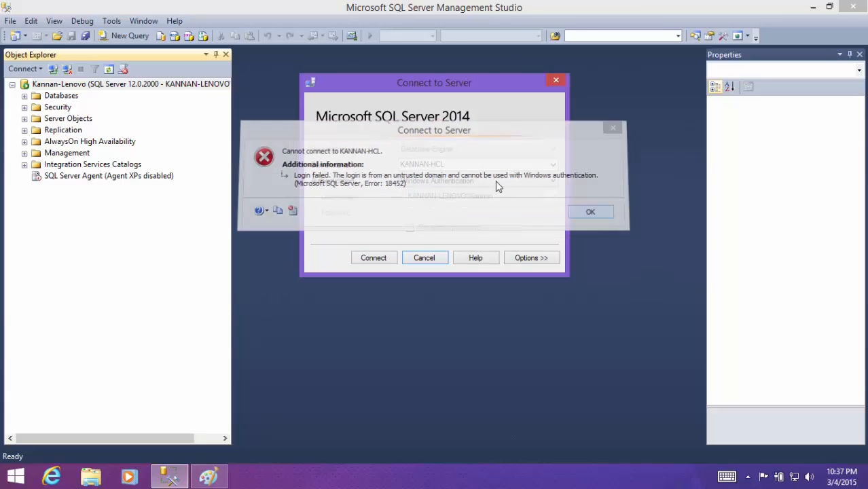
- Connect to the HCL instance using SQL Server Authentication with the sa login and enter its password
click(449, 185)
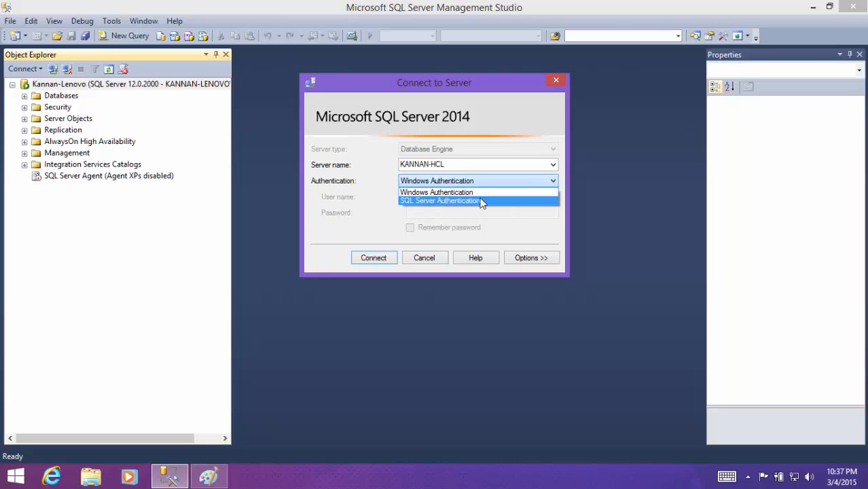
click(448, 202)
double_click(411, 197)
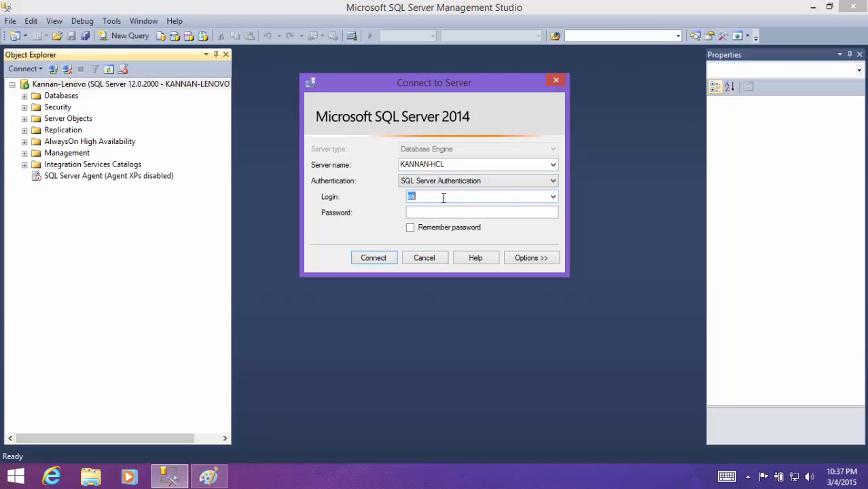
click(446, 212)
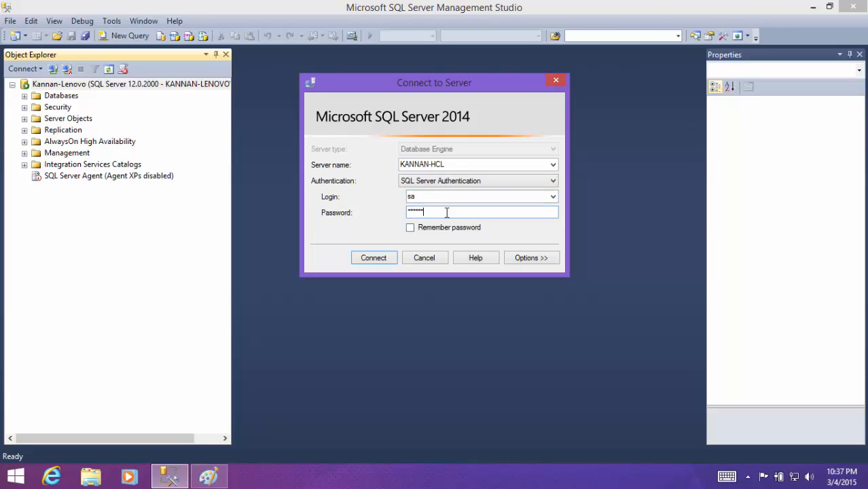
click(374, 259)
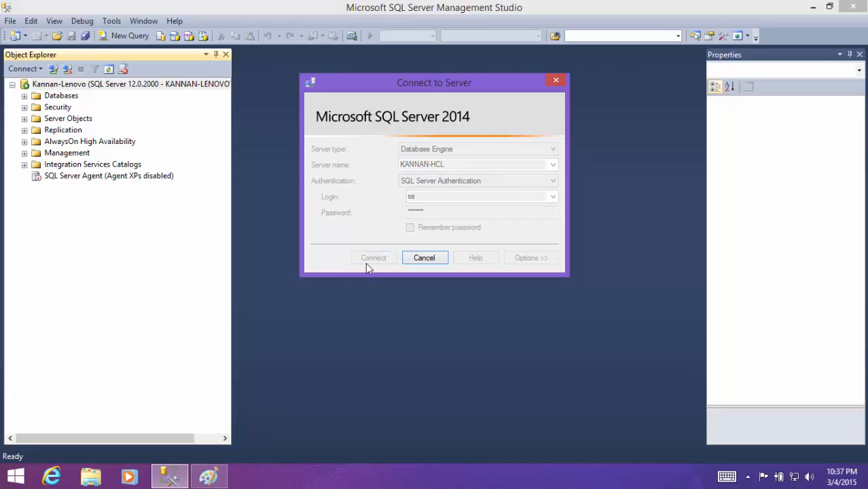
- Compare the Lenovo and HCL server connections listed in Object Explorer
click(68, 85)
click(95, 190)
click(88, 85)
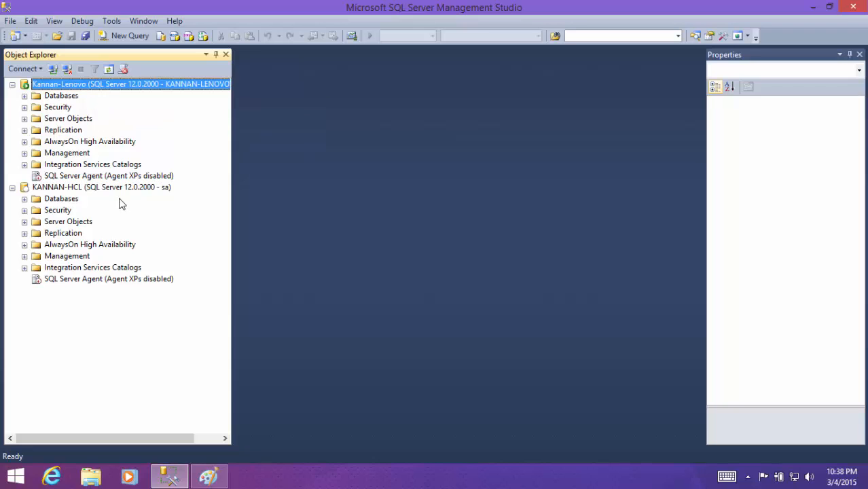
click(118, 176)
click(110, 189)
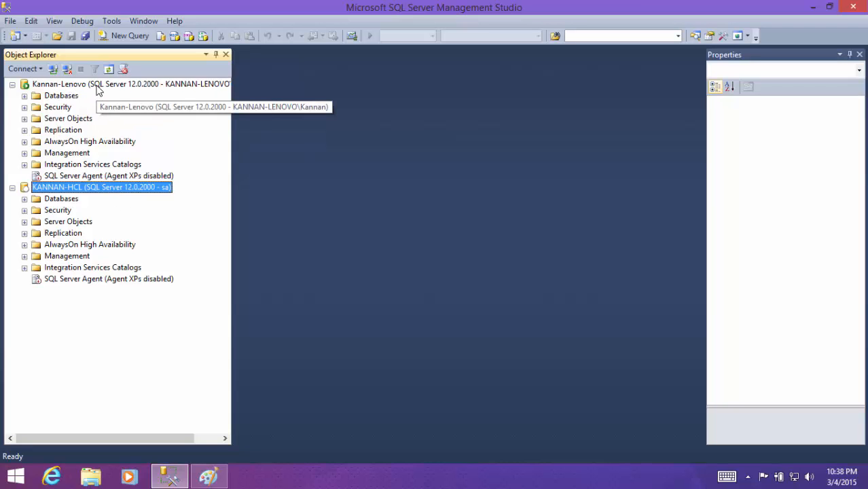
click(100, 87)
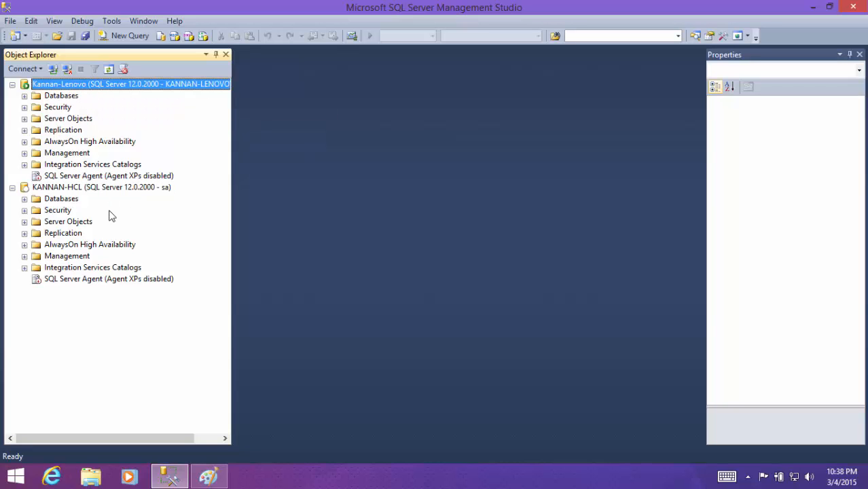
click(104, 190)
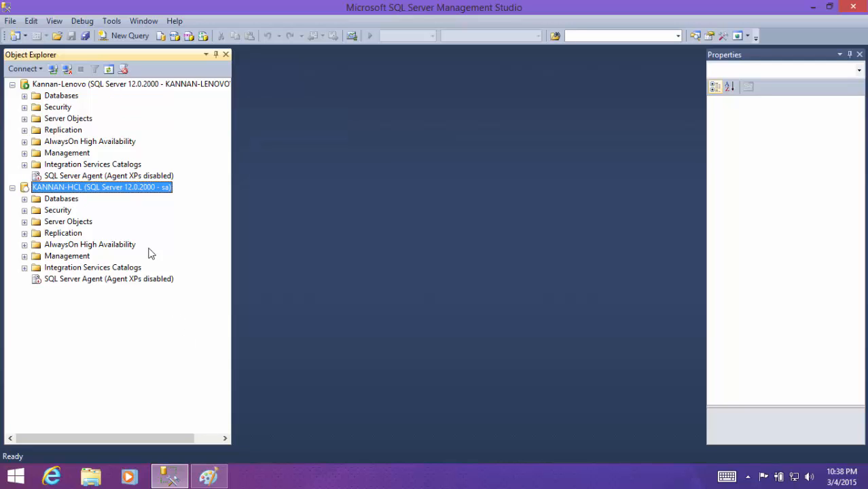
- Browse the Lenovo server's Employee database down to its tables, check it against the Paint diagram, and collapse its databases
click(208, 475)
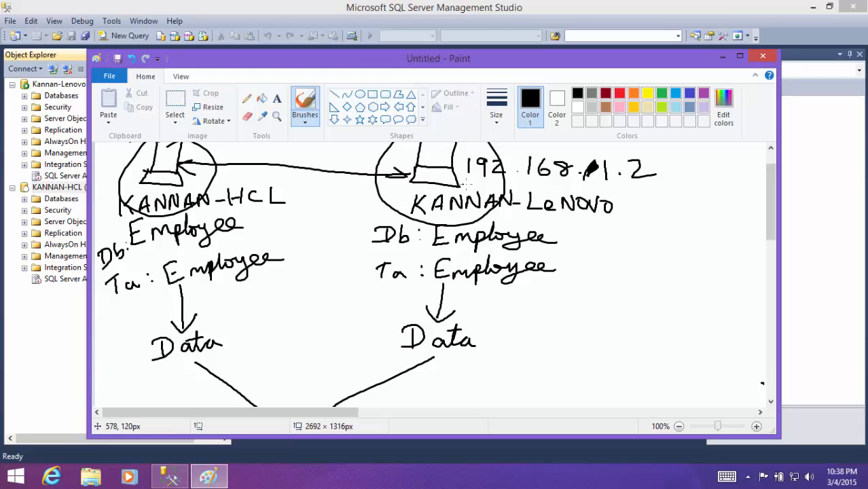
click(722, 56)
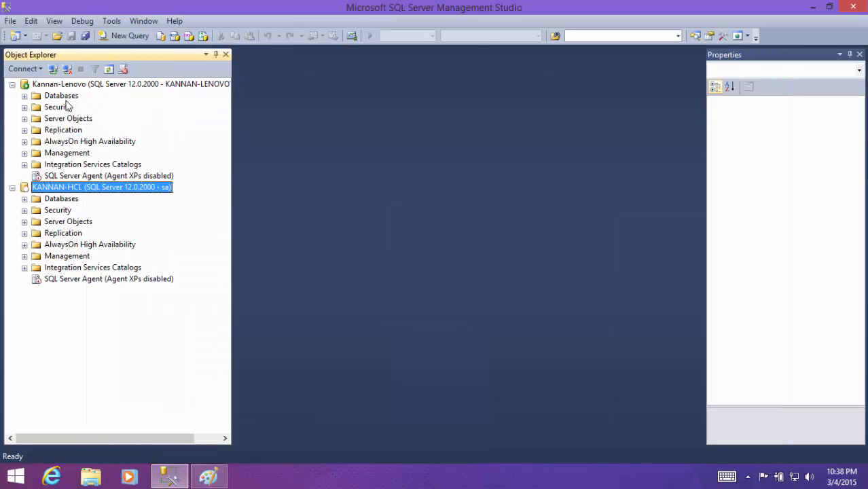
double_click(64, 97)
double_click(75, 130)
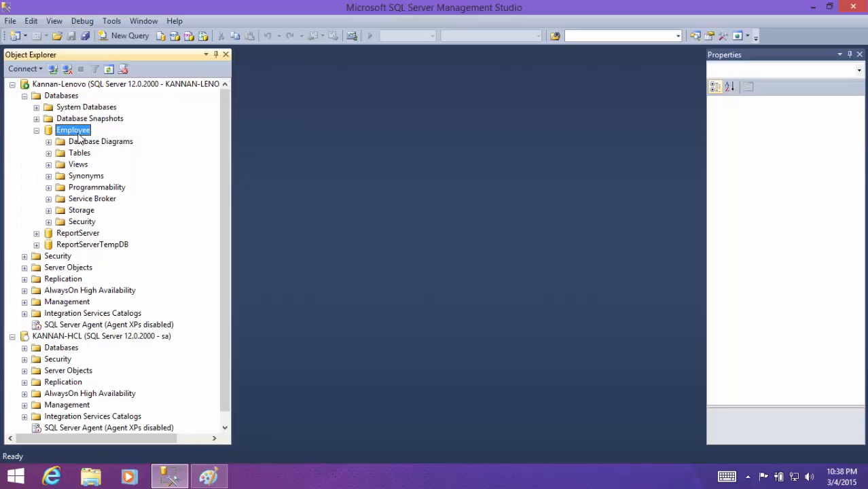
click(208, 475)
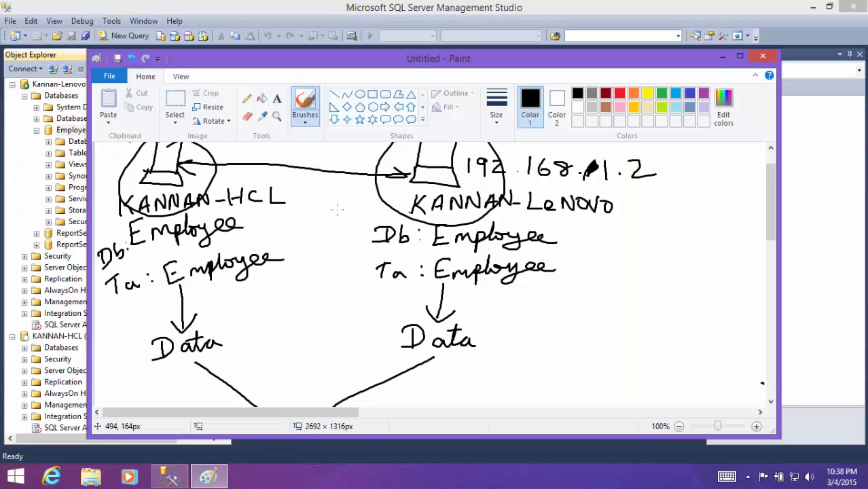
click(50, 152)
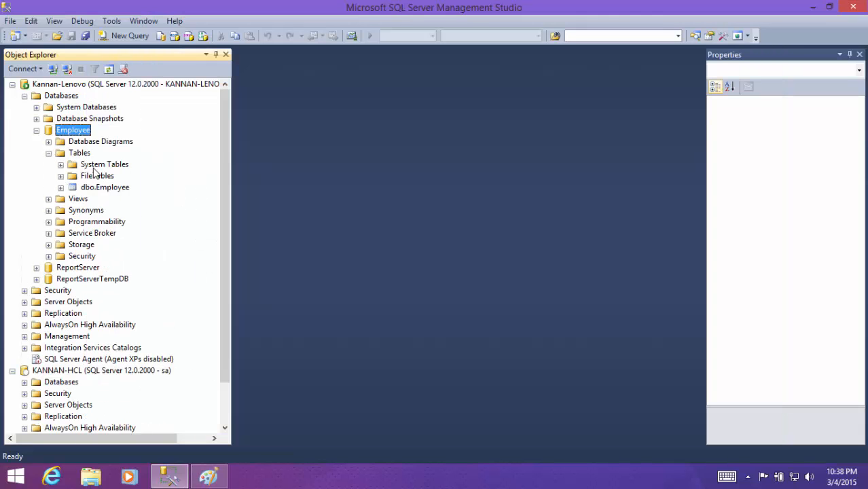
click(207, 475)
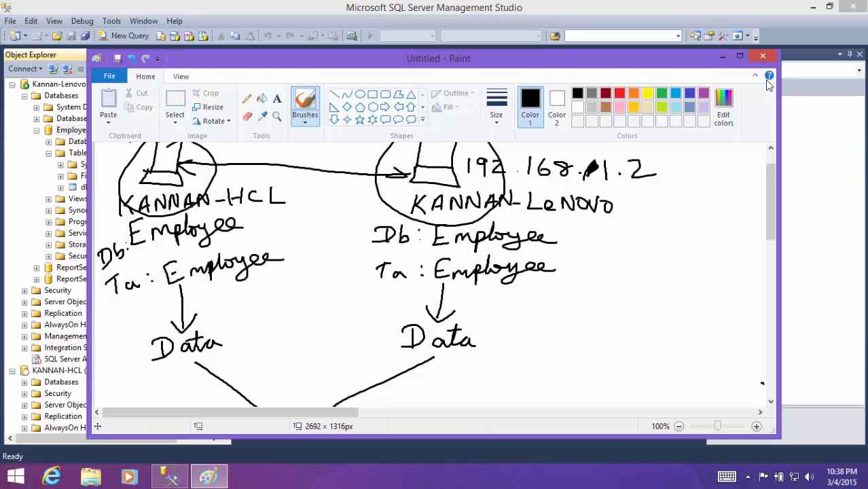
click(722, 57)
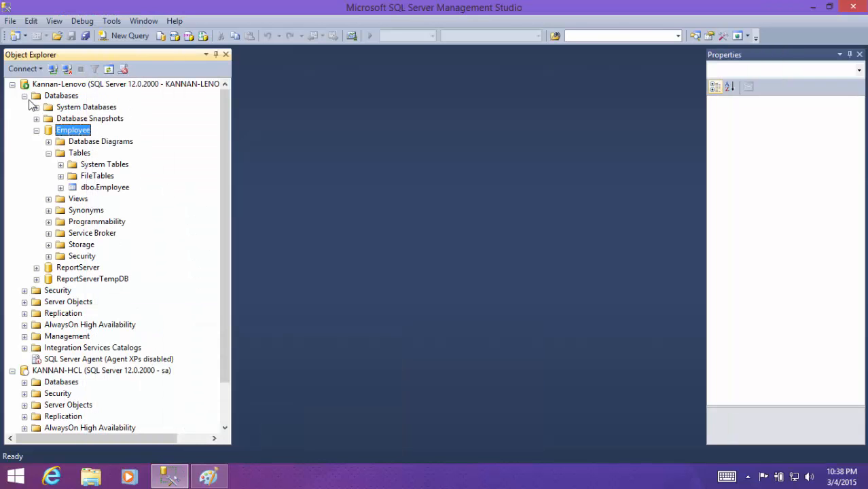
click(24, 96)
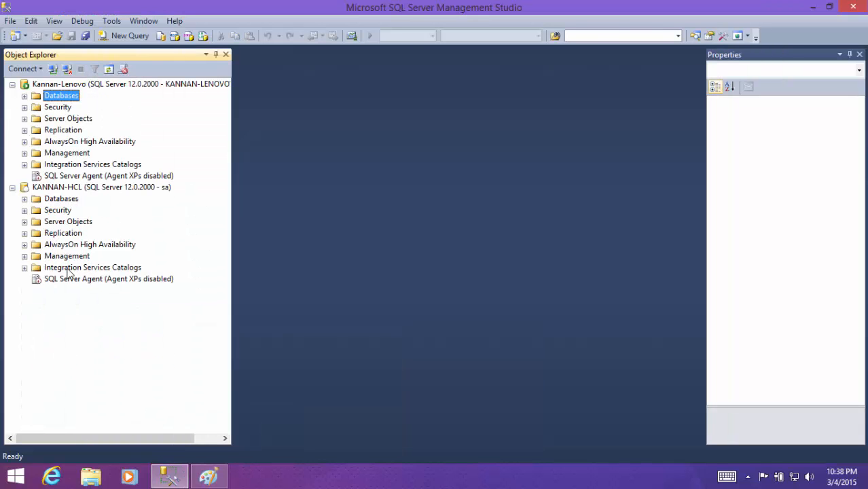
- Expand the HCL server's databases and show the tables of its Employee database
double_click(57, 200)
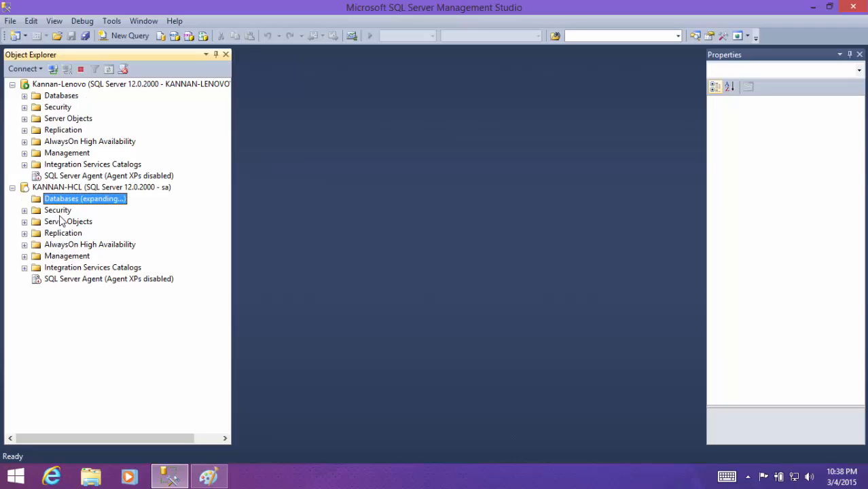
double_click(73, 233)
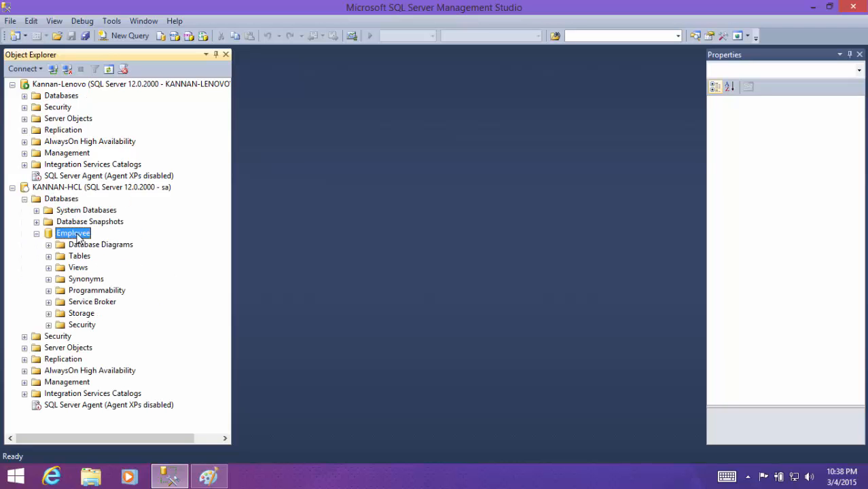
double_click(80, 256)
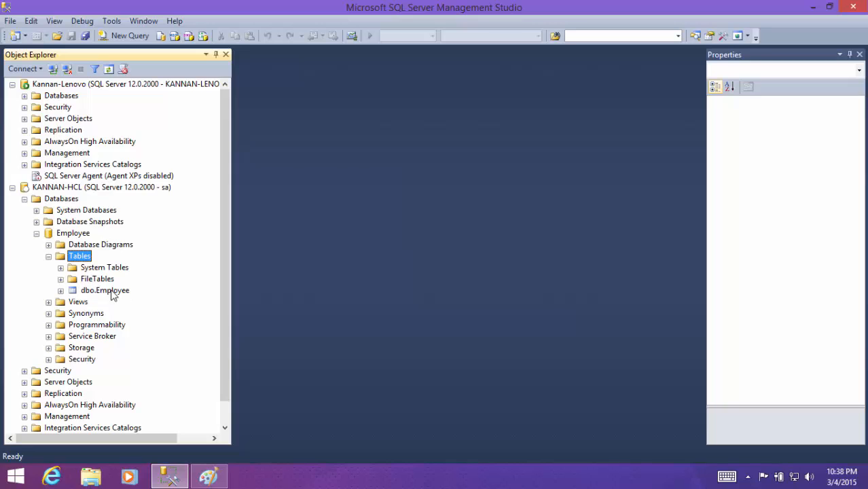
double_click(79, 260)
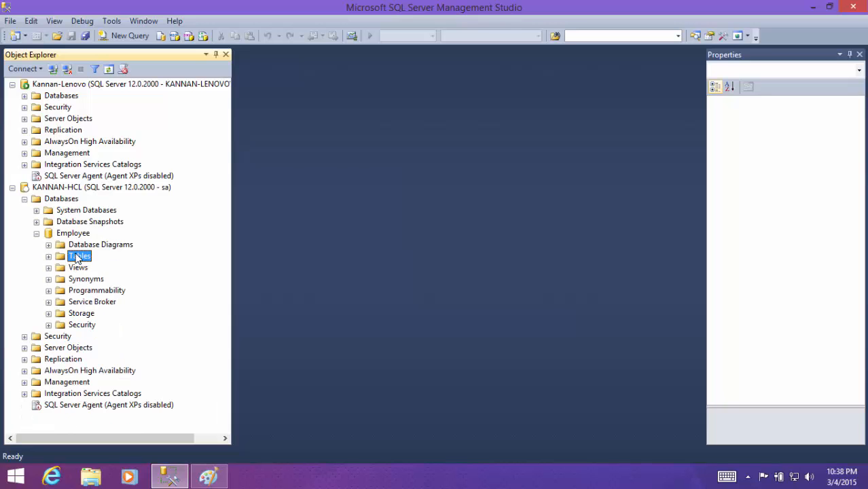
double_click(78, 260)
- Examine the id and name columns of the HCL server's dbo.Employee table, then collapse its Employee database
click(109, 290)
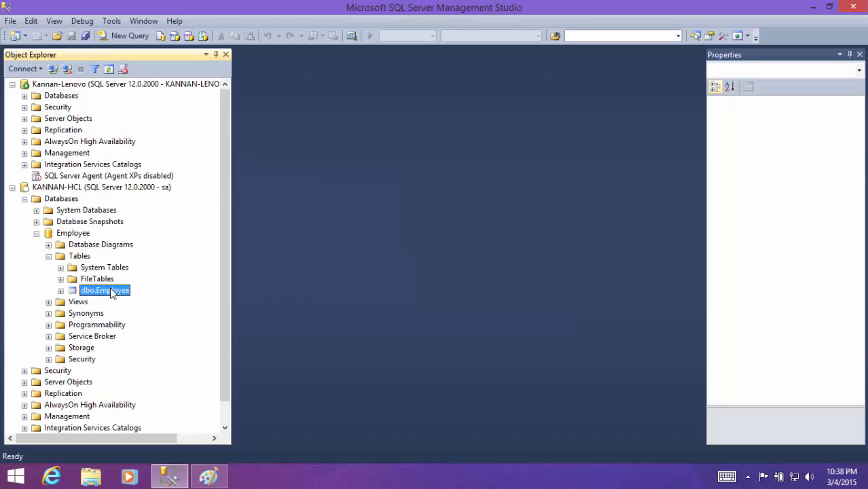
right_click(108, 291)
click(87, 291)
click(60, 290)
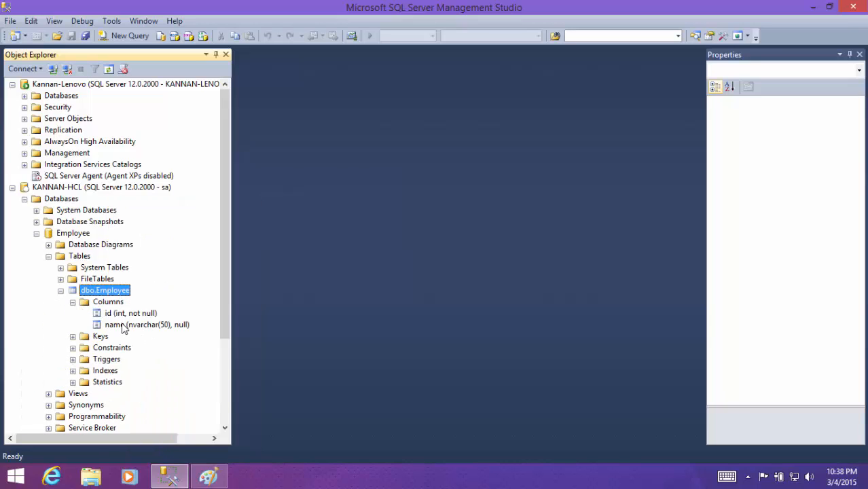
click(122, 314)
click(121, 326)
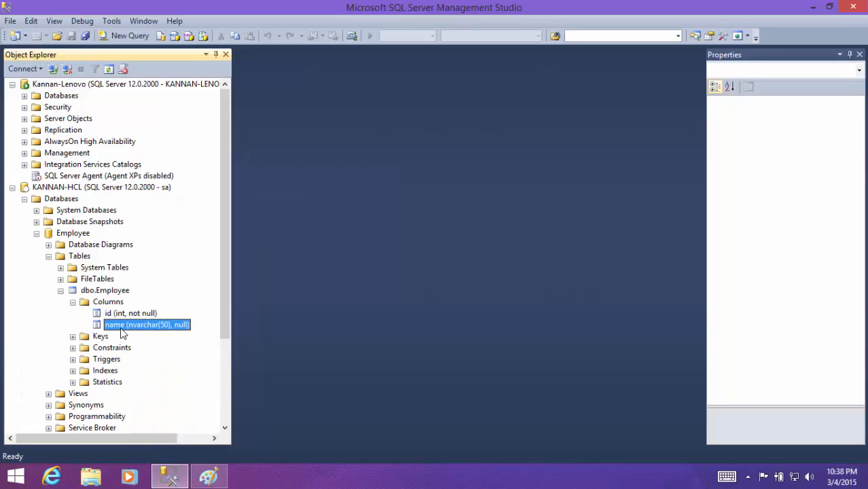
click(72, 302)
click(61, 290)
click(36, 233)
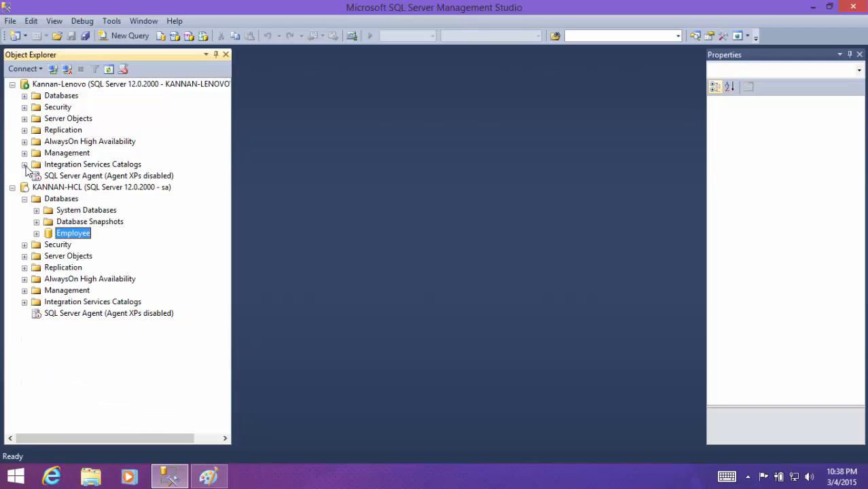
- Examine the columns of the Lenovo server's dbo.Employee table and collapse its Employee database
click(25, 96)
click(84, 180)
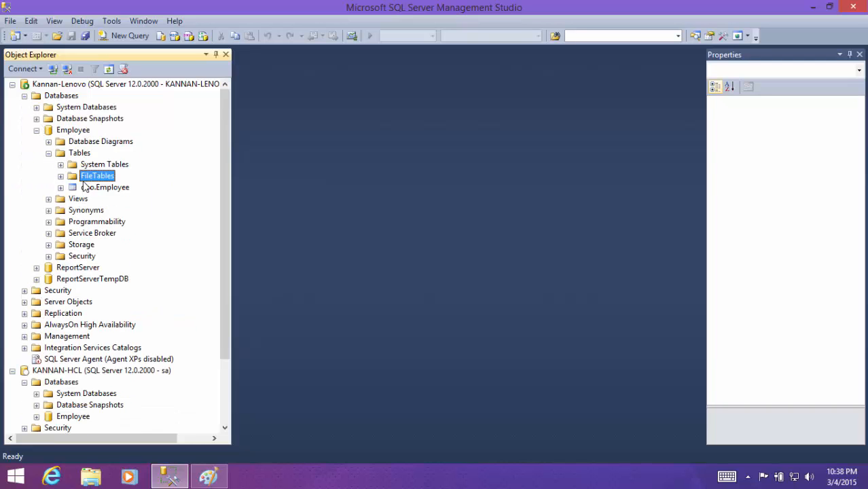
click(85, 186)
click(61, 188)
click(73, 198)
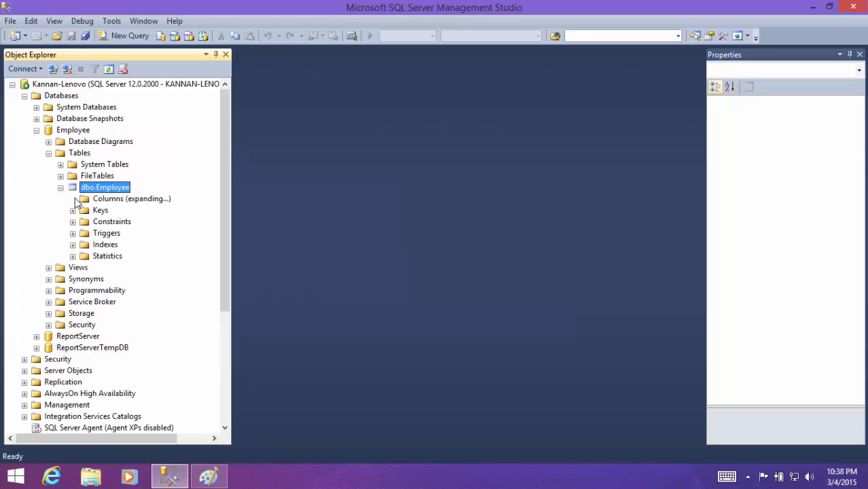
click(111, 210)
click(112, 222)
click(73, 199)
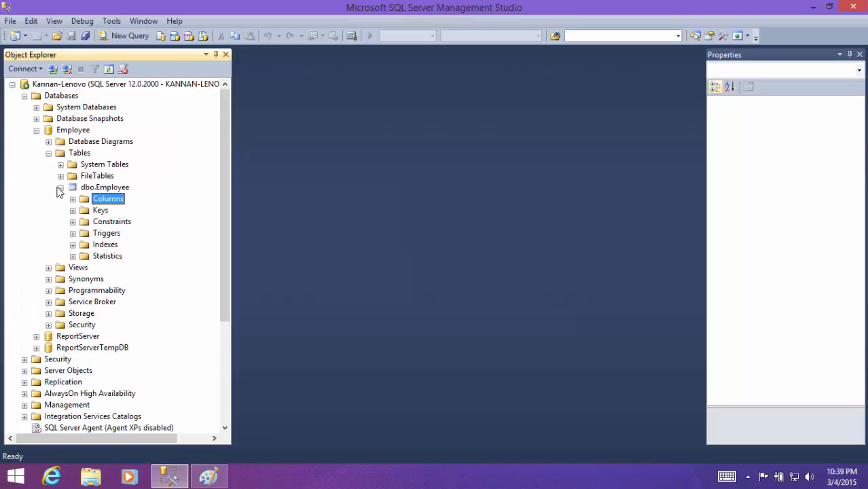
click(60, 187)
click(48, 153)
click(36, 130)
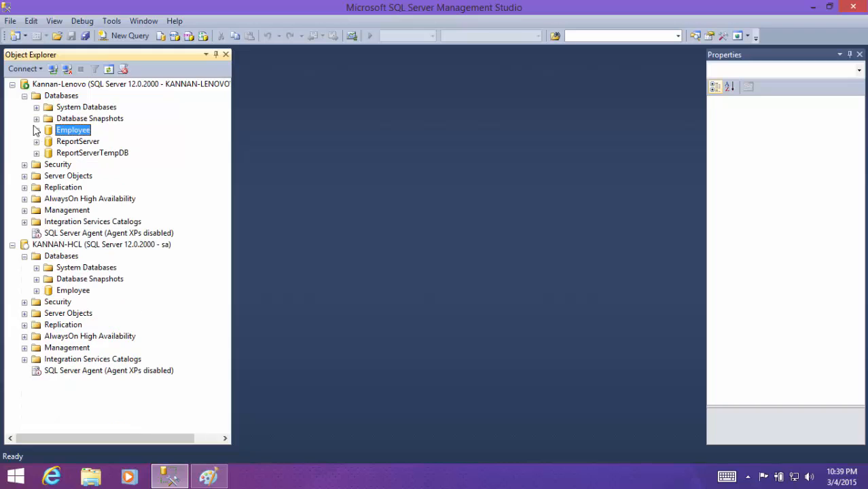
- Create a database named TestingDB on the Lenovo server, keeping the default options and filegroups
click(24, 96)
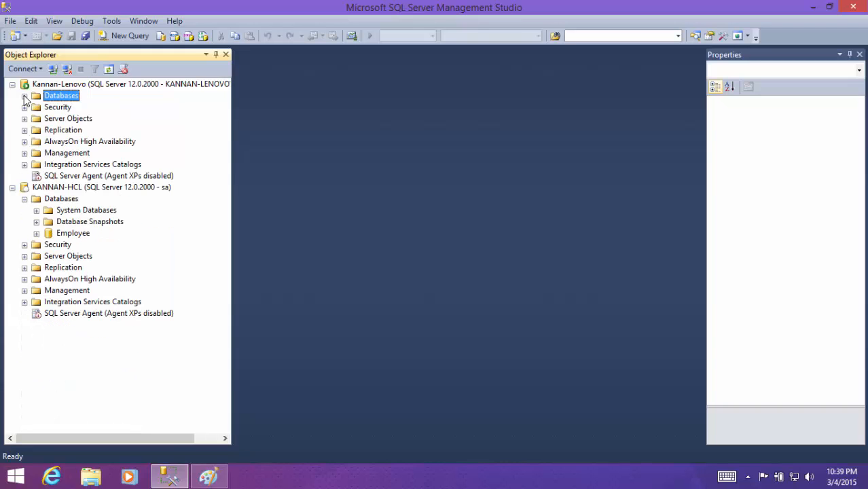
double_click(40, 199)
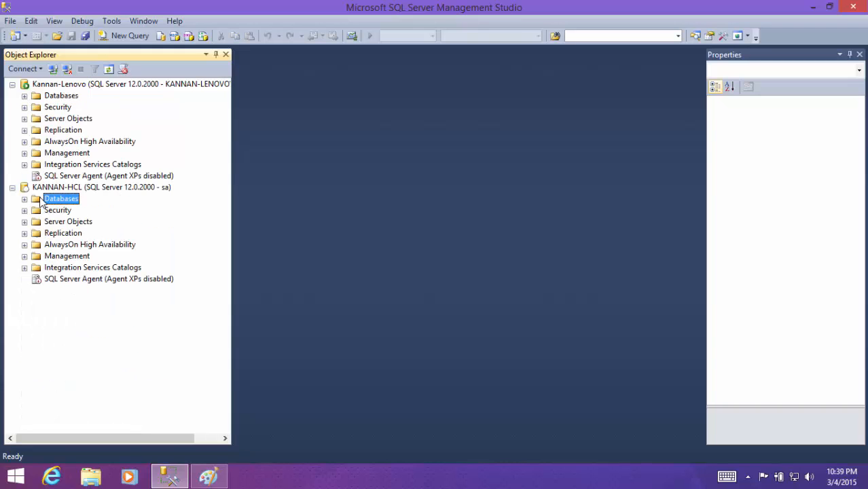
right_click(64, 99)
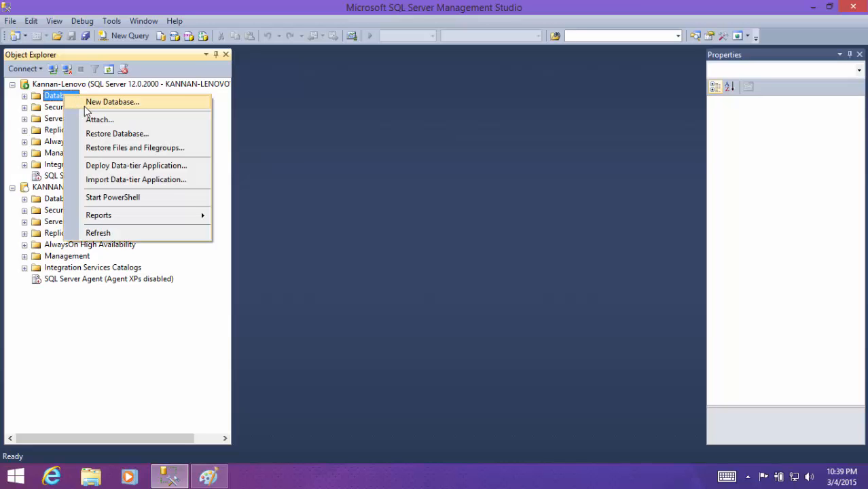
click(89, 107)
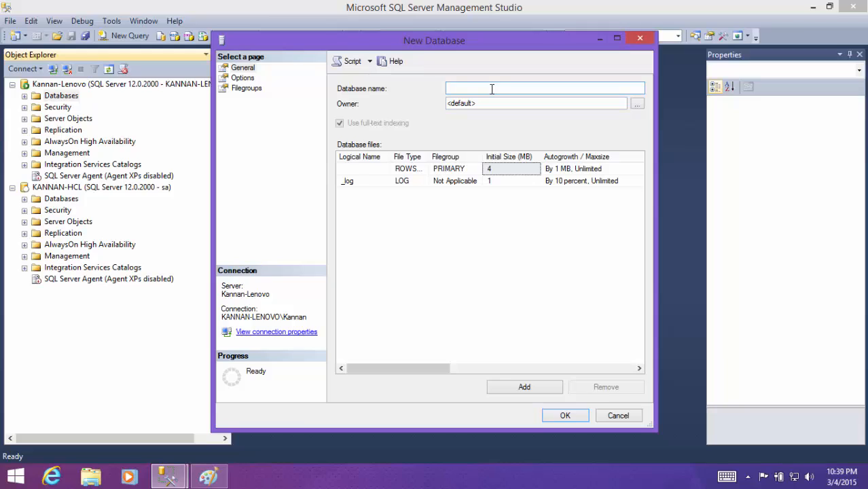
text(TestingDB)
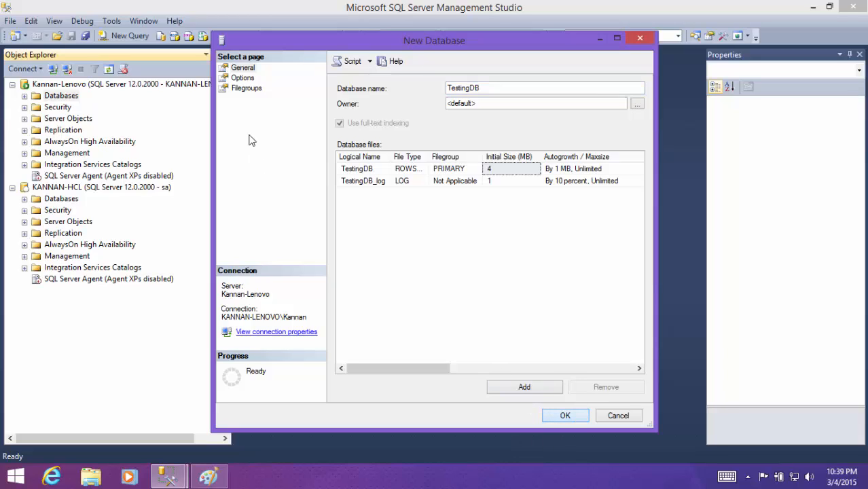
click(242, 77)
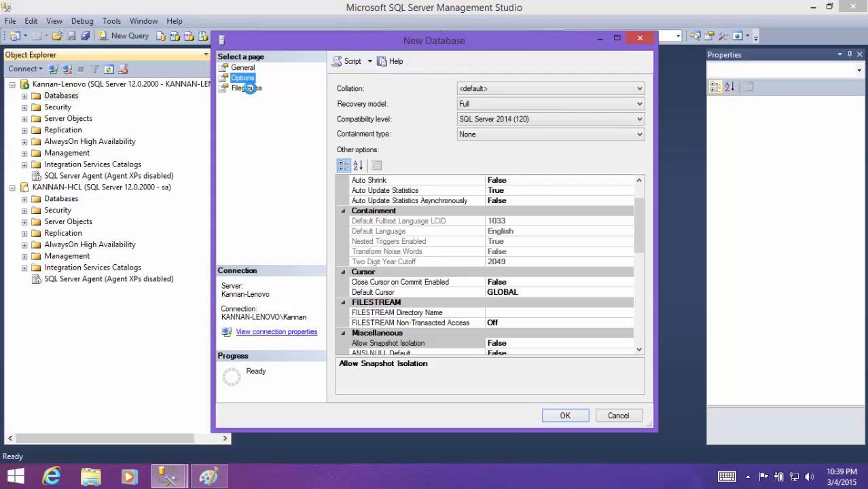
click(248, 88)
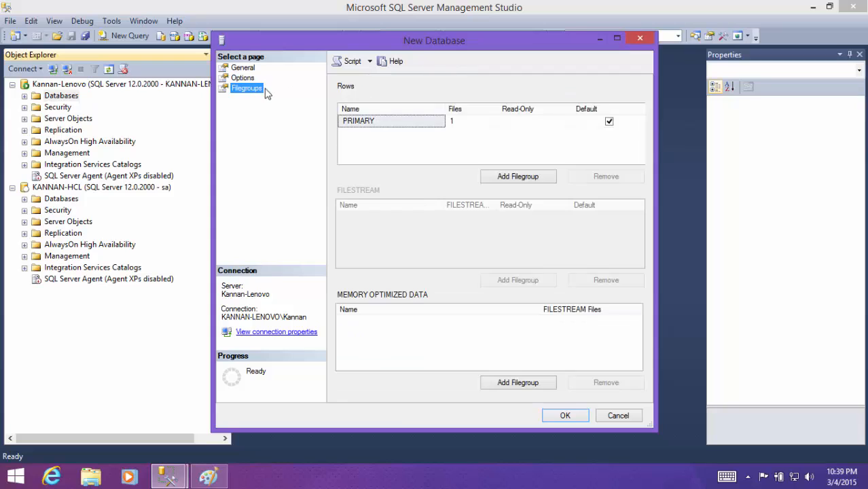
click(566, 417)
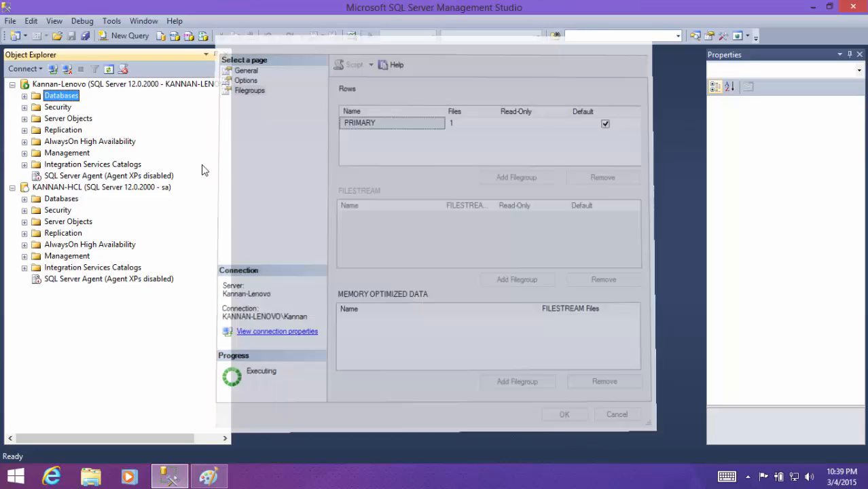
- Start a new regular table in the Lenovo server's TestingDB database
click(23, 95)
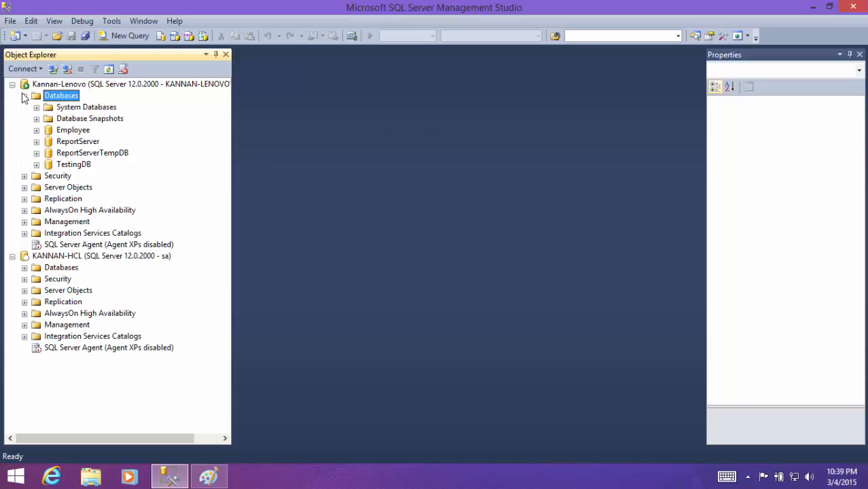
double_click(79, 164)
double_click(72, 189)
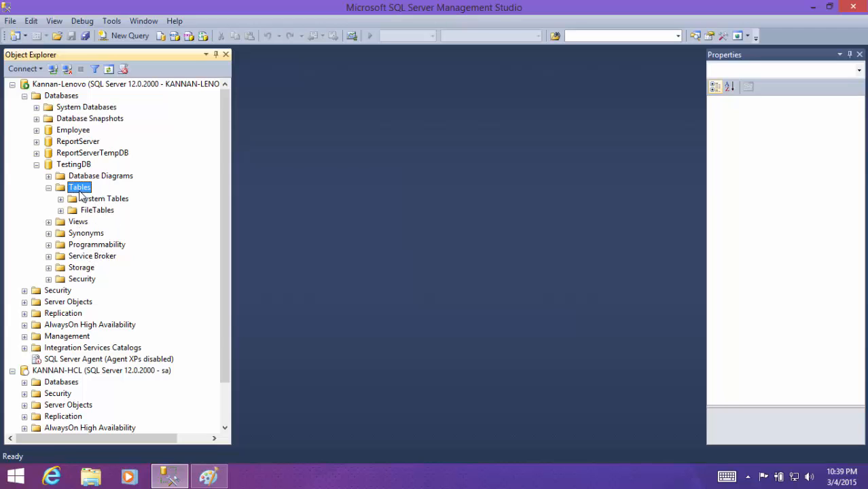
right_click(80, 190)
mouse_move(112, 191)
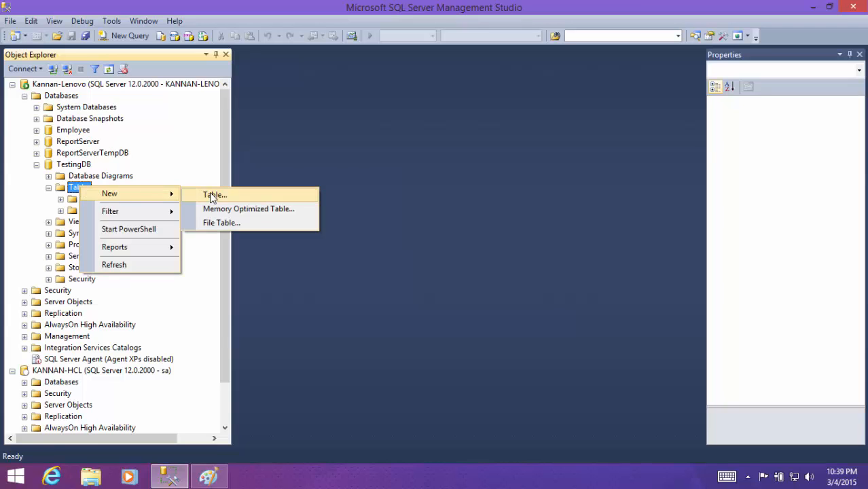
click(213, 193)
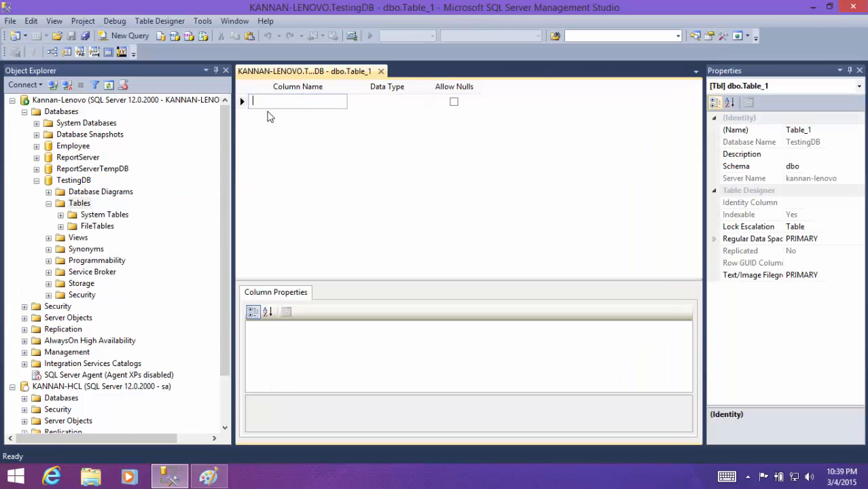
- Define an int column id that disallows nulls and an nvarchar(50) column Name that allows nulls
text(id)
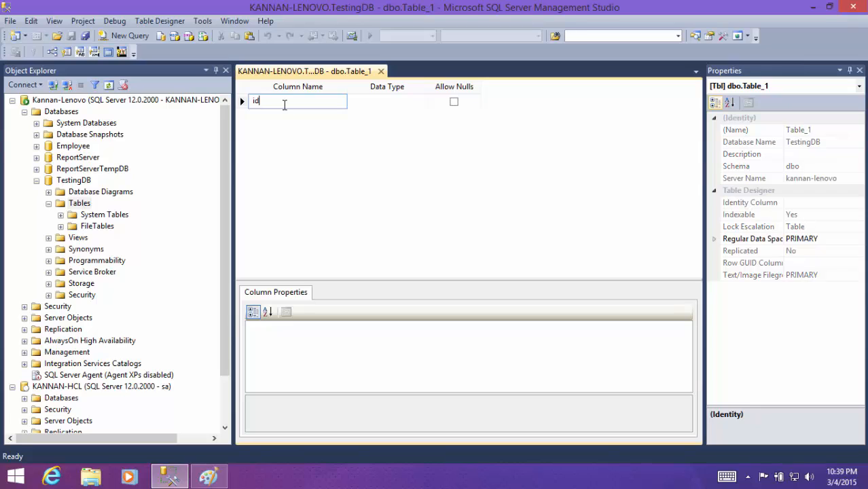
key(Tab)
text(int)
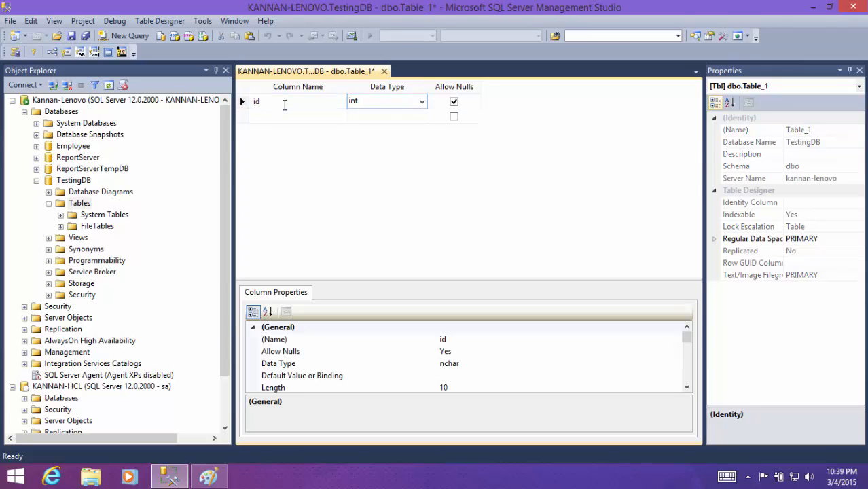
key(Tab)
key(space)
key(Tab)
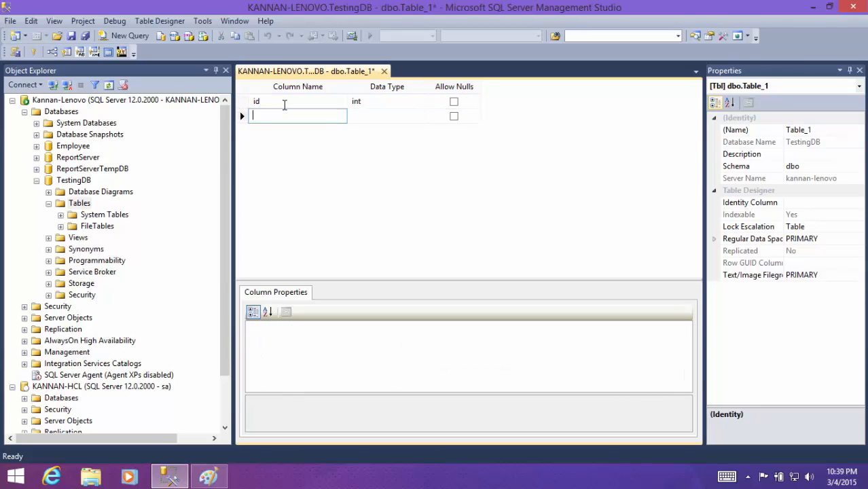
text(Name)
key(Tab)
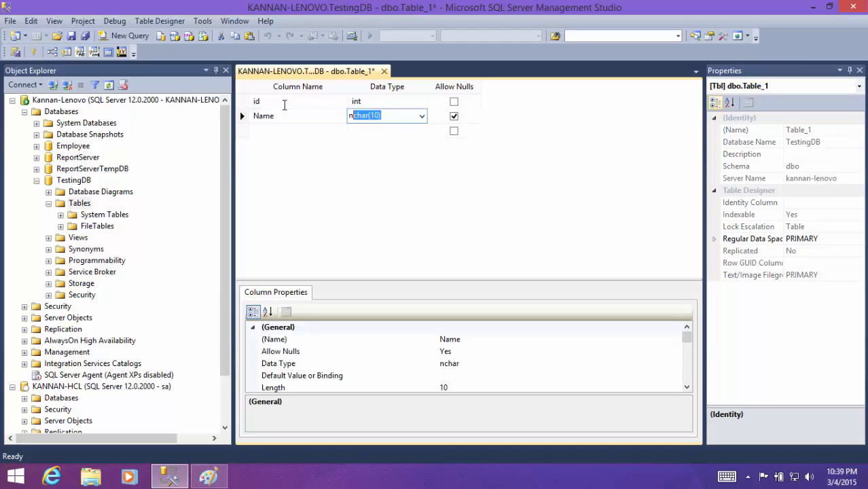
text(nvar)
key(Return)
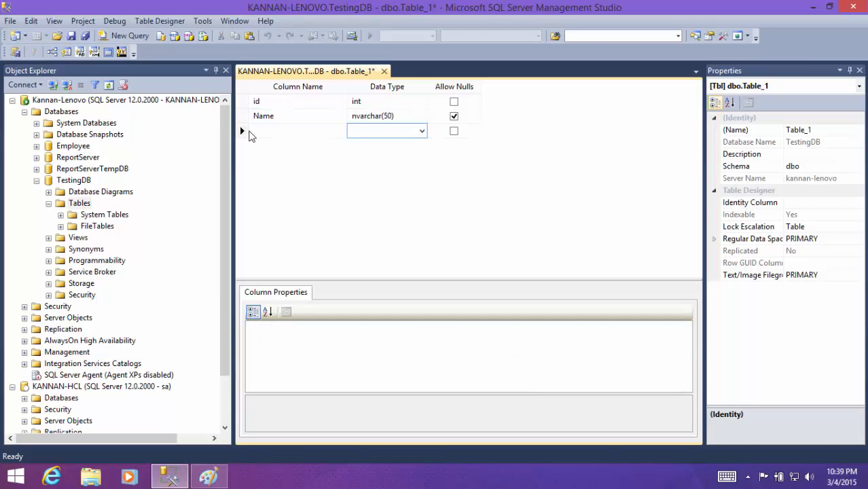
click(264, 133)
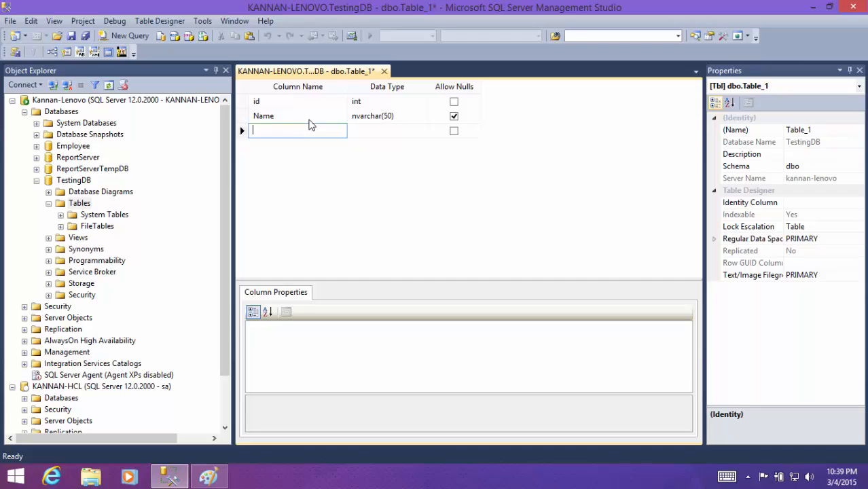
- Save the new table under the name Testing
key(ctrl+s)
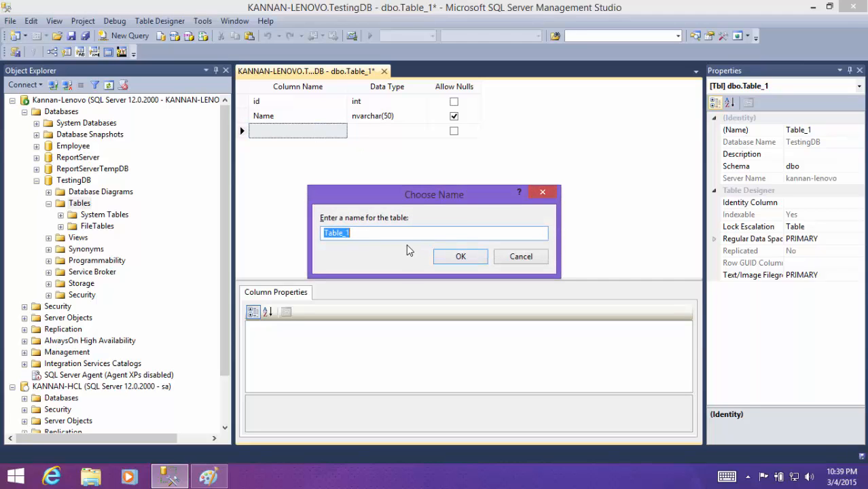
text(Testing)
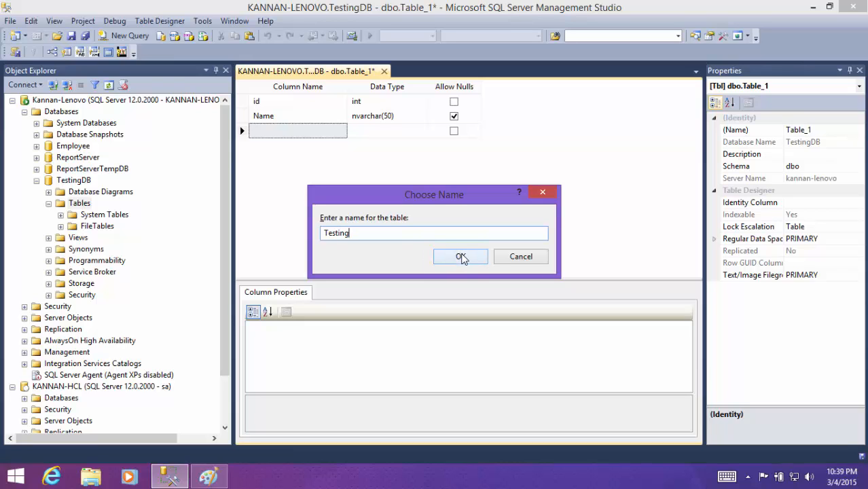
click(460, 256)
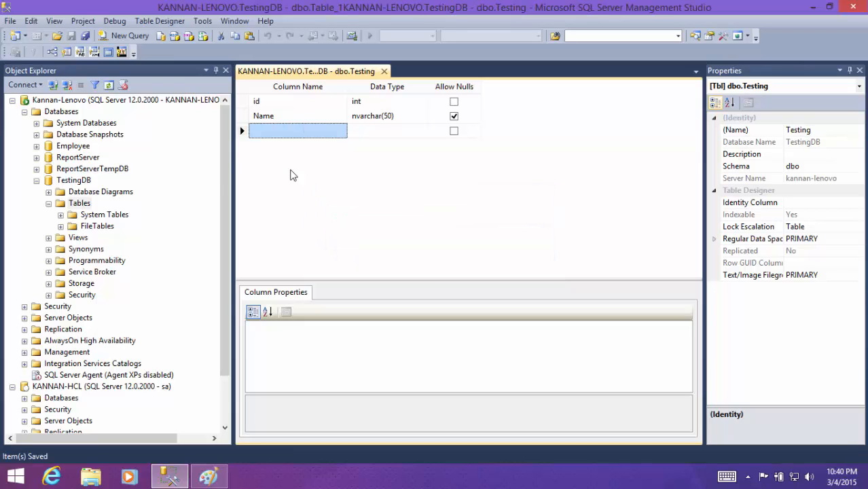
- Refresh the tables of TestingDB and examine the columns of dbo.Testing
click(81, 203)
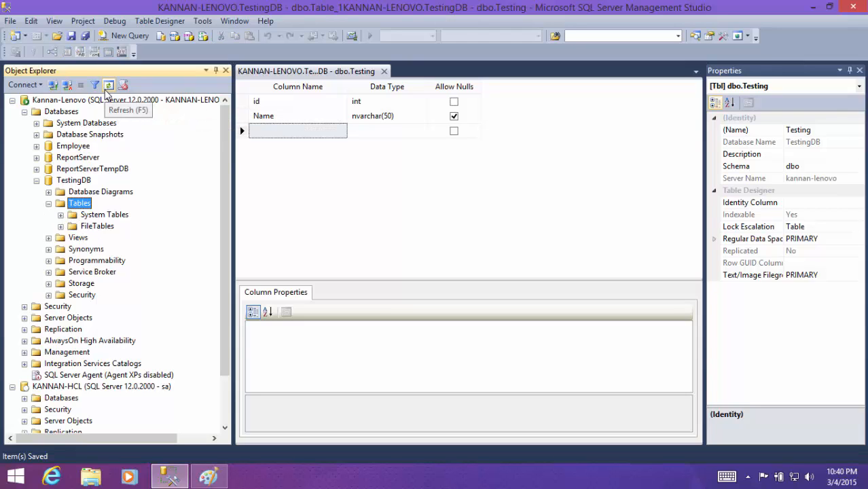
click(106, 93)
click(102, 237)
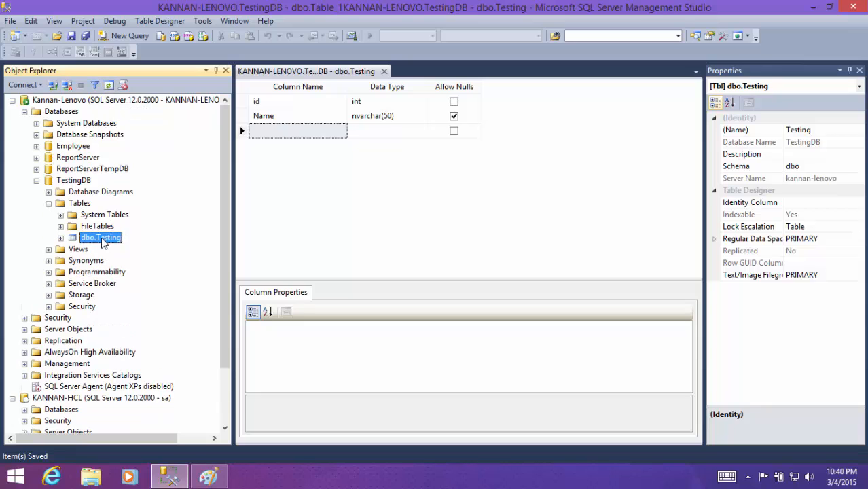
click(61, 238)
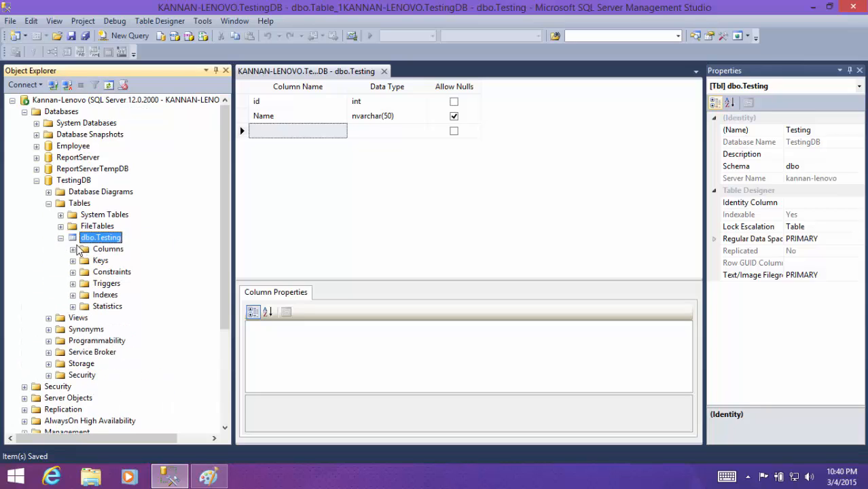
click(73, 249)
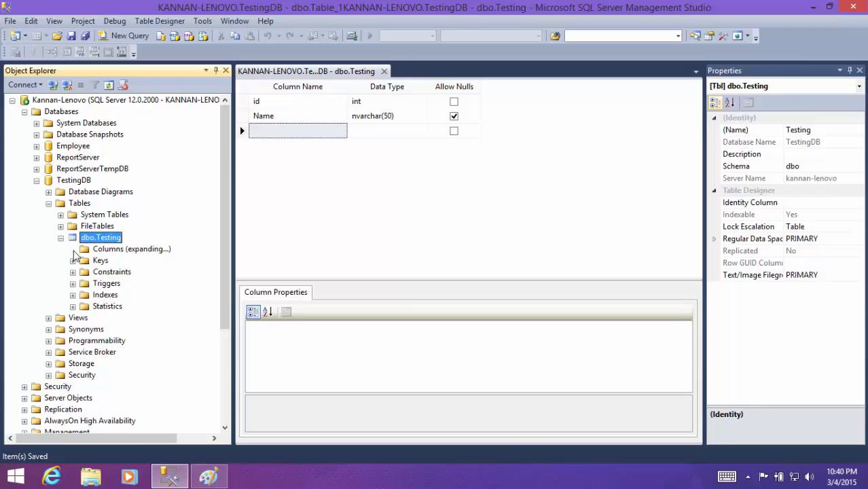
click(135, 269)
click(134, 261)
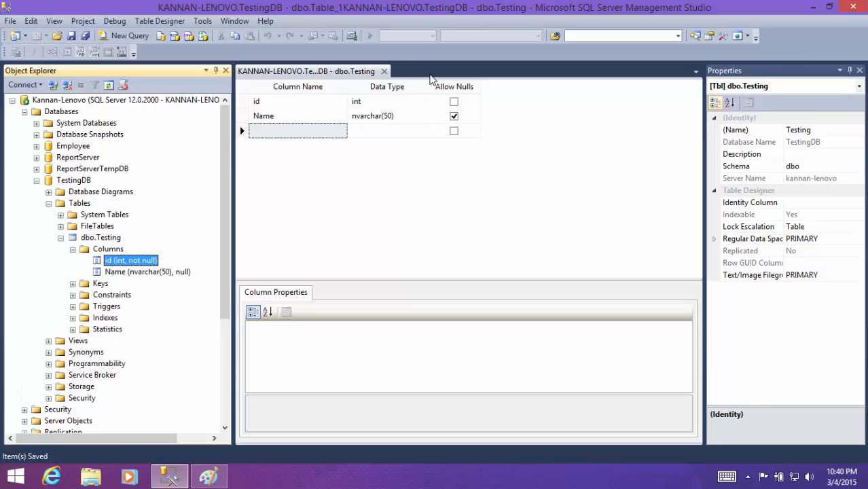
- Close the Testing table's design and delete the TestingDB database from the Lenovo server
click(385, 70)
click(116, 233)
double_click(102, 221)
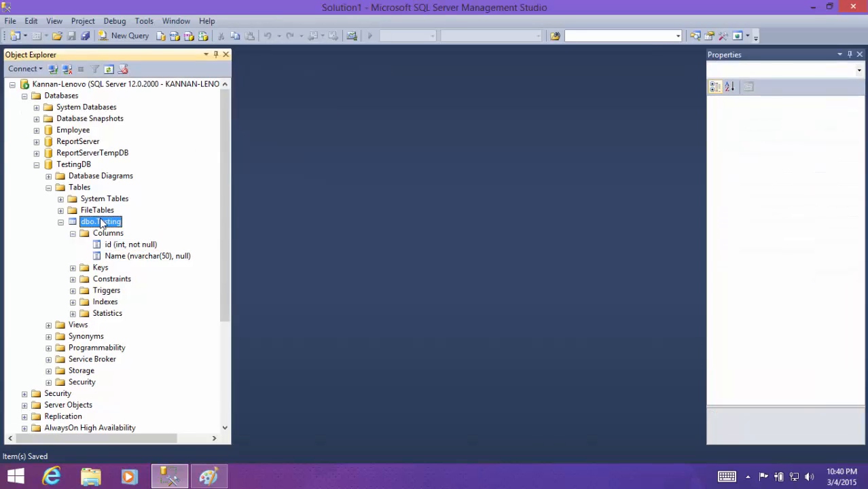
double_click(80, 187)
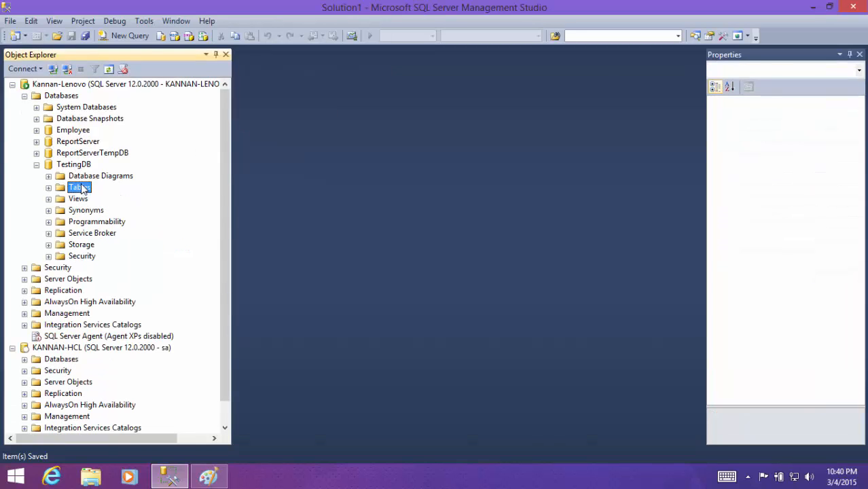
click(77, 164)
right_click(79, 166)
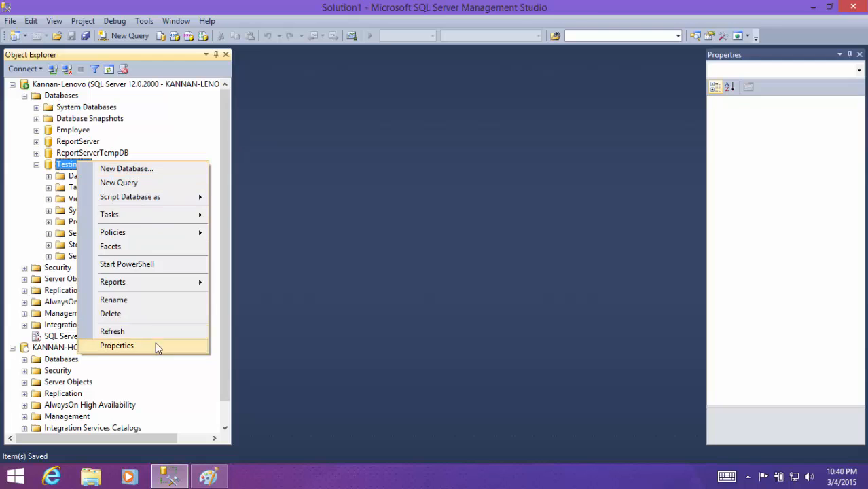
click(114, 315)
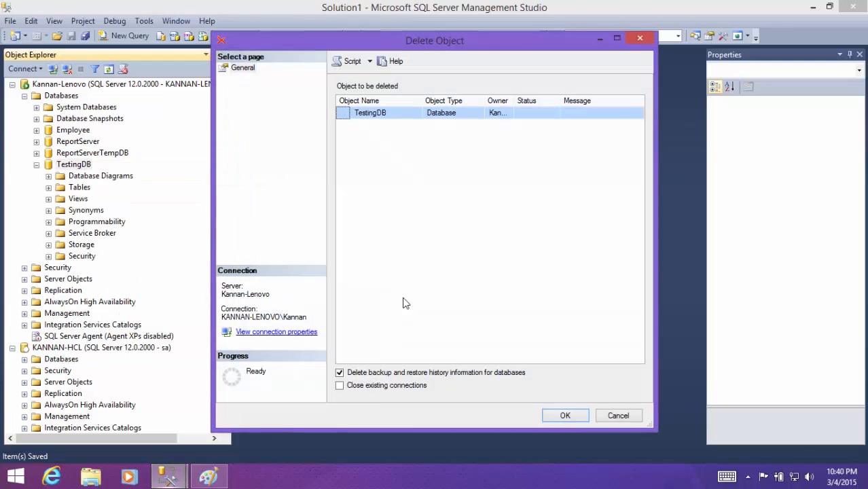
click(556, 418)
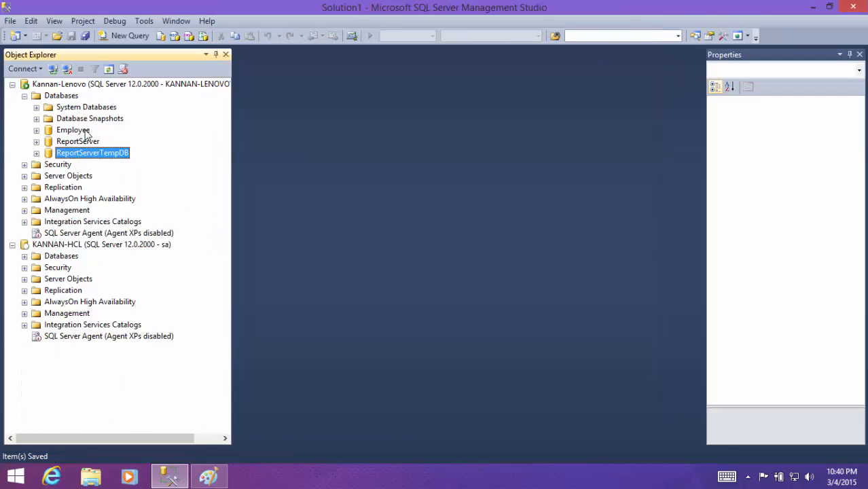
- Query the top 1000 rows of the dbo.Employee table in the Lenovo server's Employee database
double_click(82, 130)
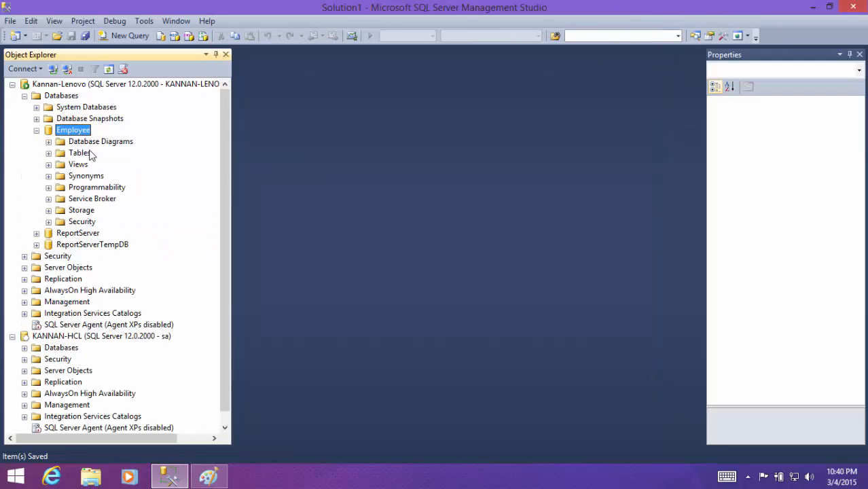
double_click(77, 155)
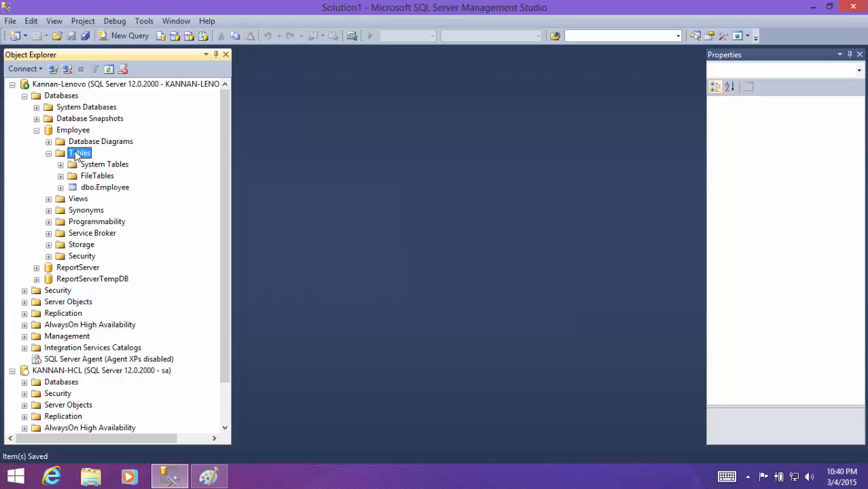
right_click(103, 189)
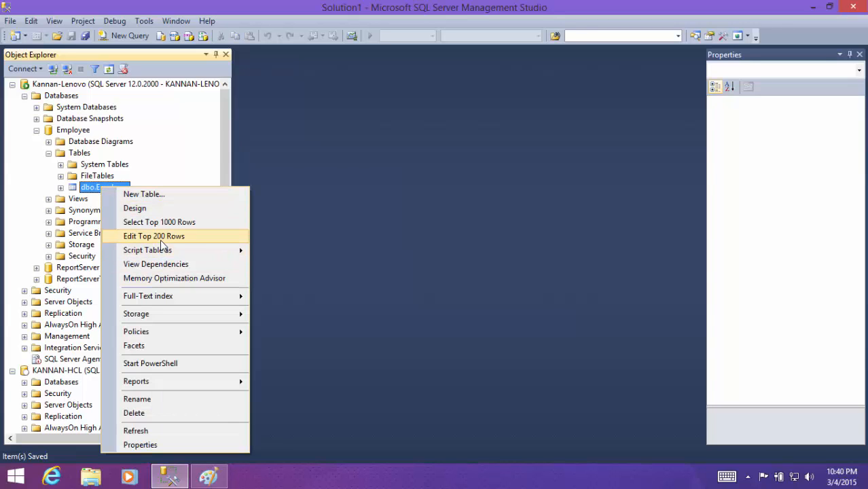
click(164, 226)
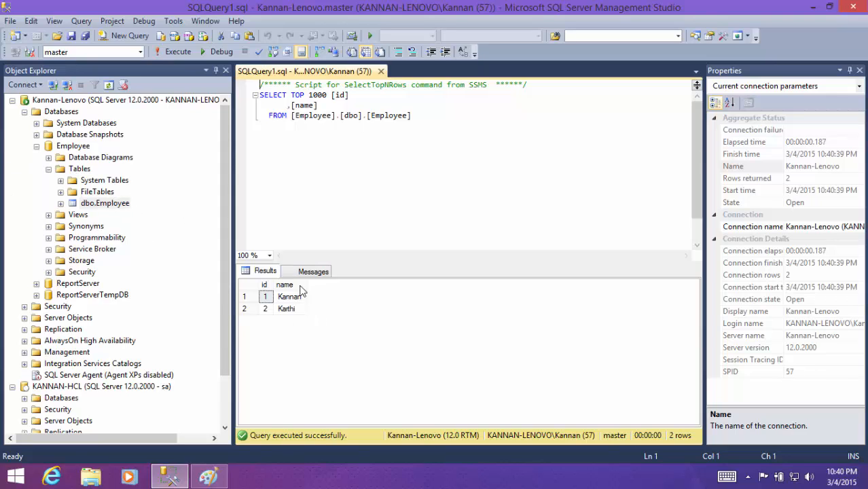
- Switch to the Paint diagram, circle the Data label under the Lenovo computer and write "1, 2" beside it
click(264, 309)
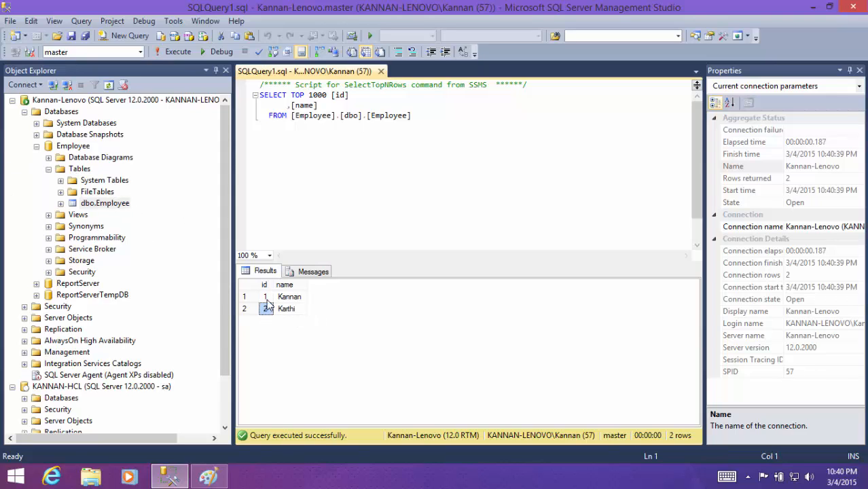
click(290, 299)
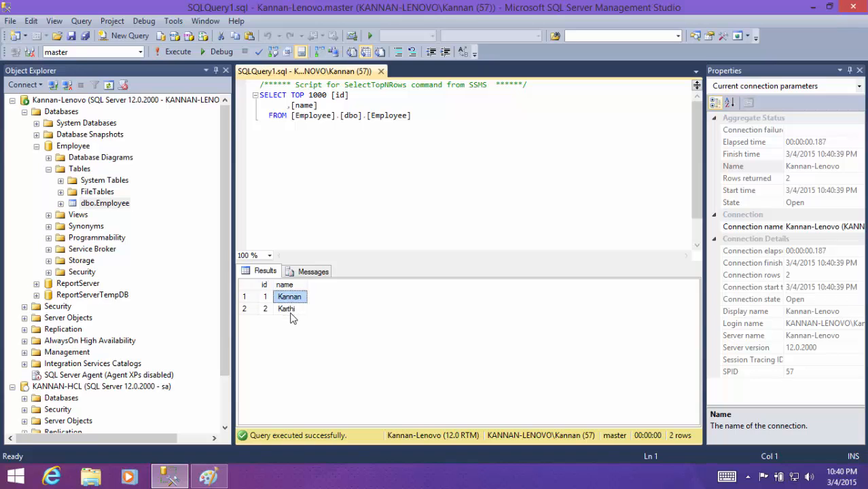
click(208, 478)
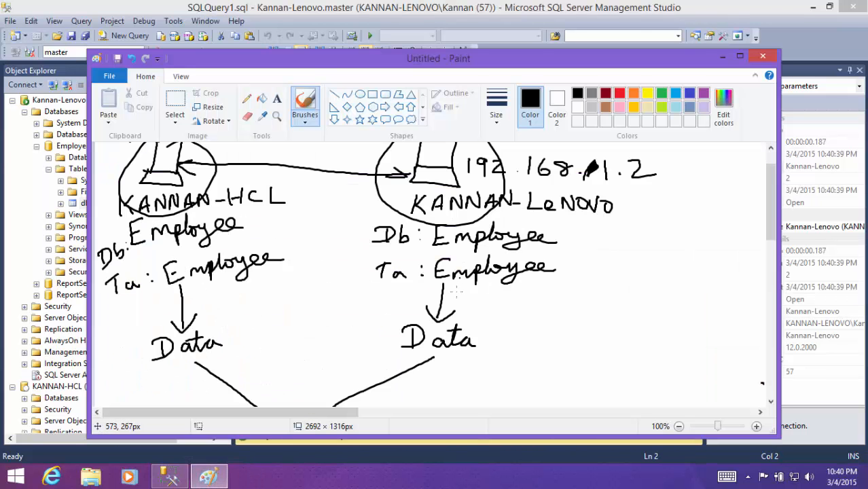
scroll(448, 303, down, 3)
scroll(441, 238, up, 3)
scroll(414, 269, down, 2)
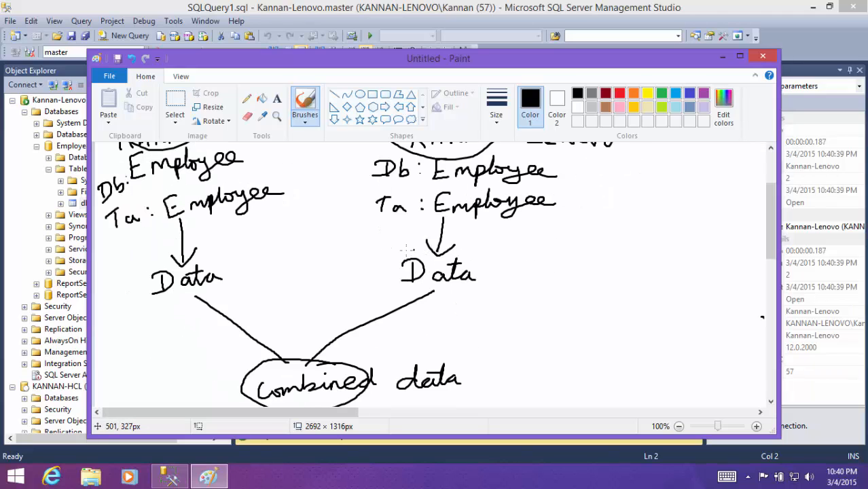
mouse_move(406, 250)
mouse_down()
mouse_move(509, 289)
mouse_move(366, 260)
mouse_up()
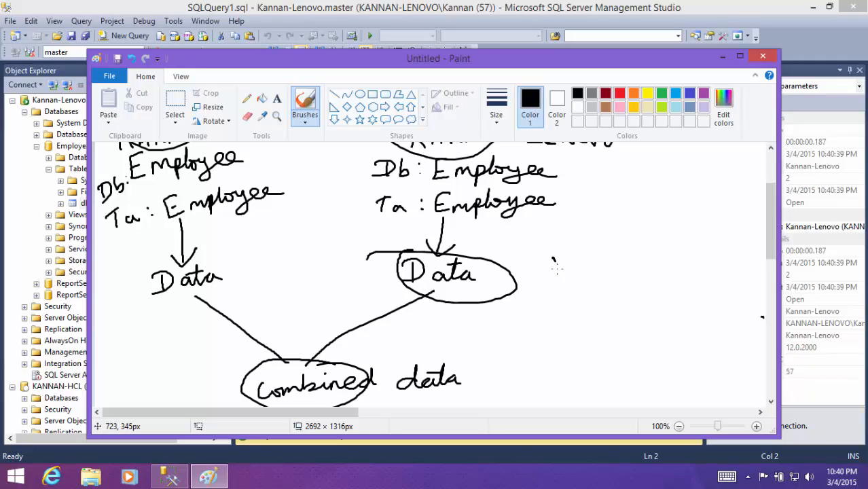
mouse_move(579, 250)
mouse_down()
mouse_move(585, 274)
mouse_move(602, 261)
mouse_up()
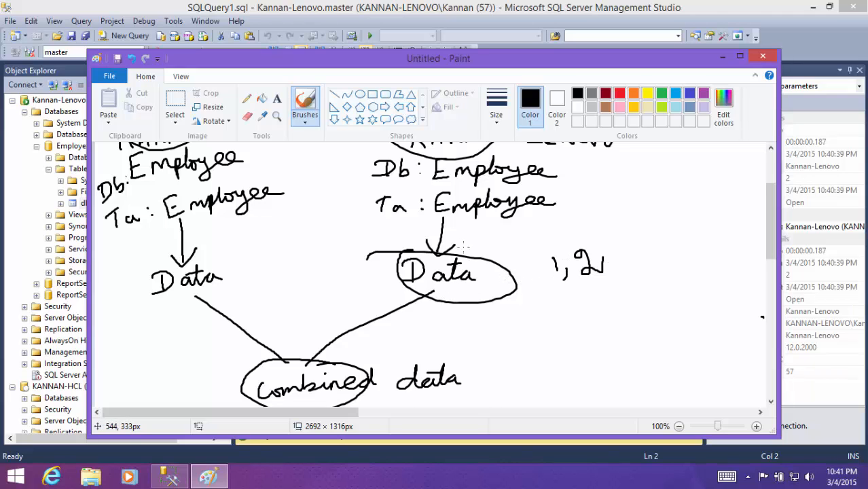
scroll(463, 246, up, 3)
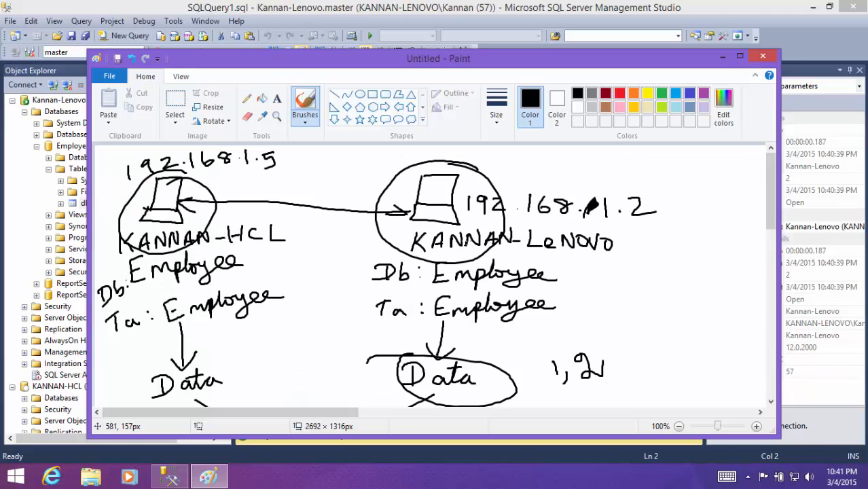
click(722, 59)
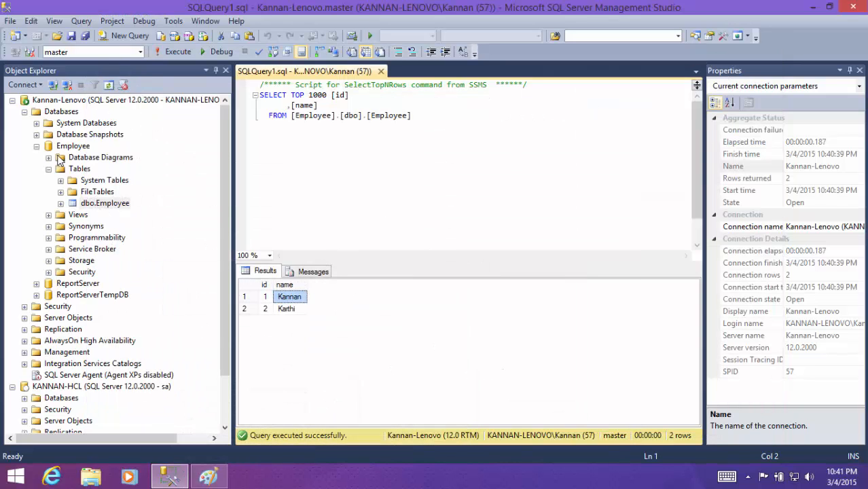
- In Management Studio, query the top 1000 rows of dbo.Employee in the HCL server's Employee database
drag(223, 345, 222, 400)
double_click(59, 341)
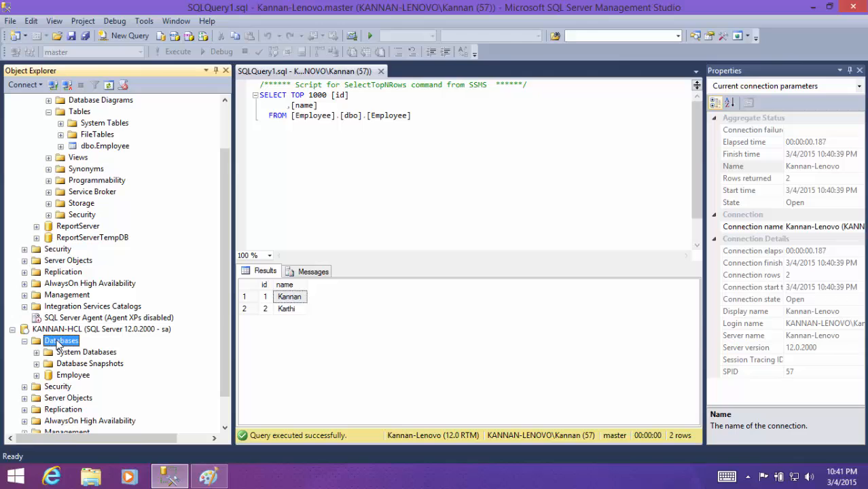
double_click(78, 378)
scroll(98, 357, up, 1)
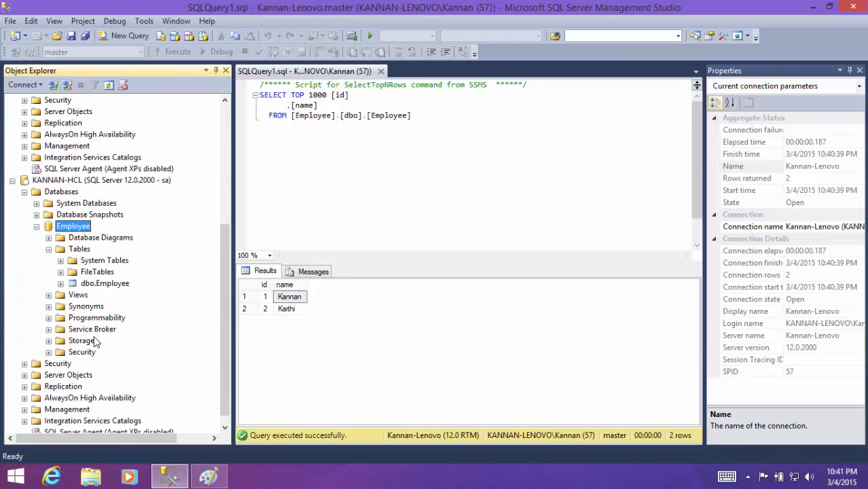
click(107, 285)
right_click(106, 283)
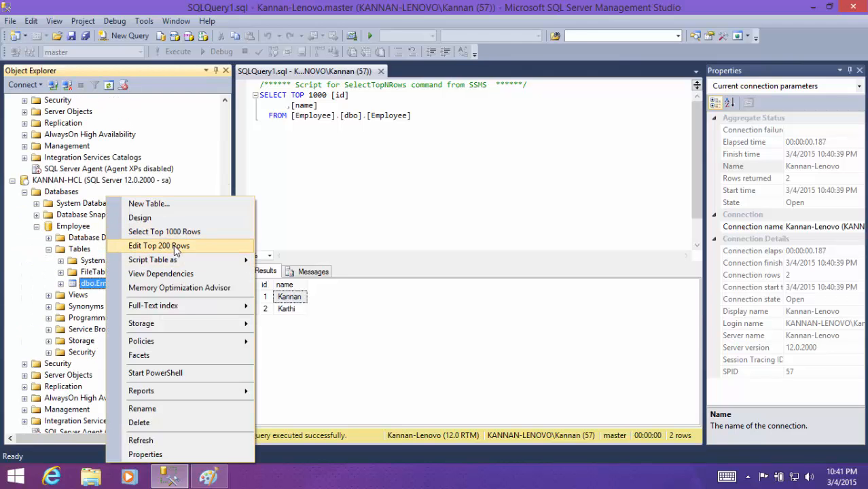
click(186, 232)
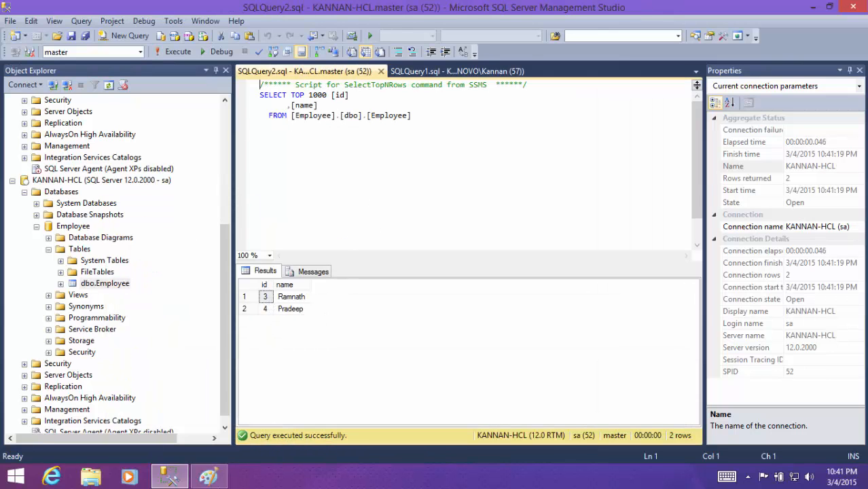
- Switch to the Paint diagram and write "3, 4" beside the Data label under the HCL computer
click(207, 478)
scroll(169, 347, down, 5)
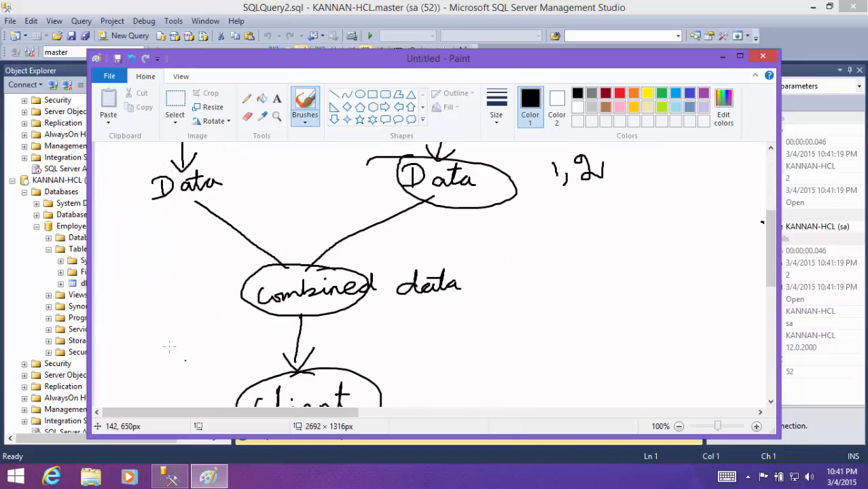
mouse_move(117, 203)
mouse_down()
mouse_move(127, 220)
mouse_move(105, 222)
mouse_move(171, 217)
mouse_move(160, 245)
mouse_up()
scroll(177, 251, up, 3)
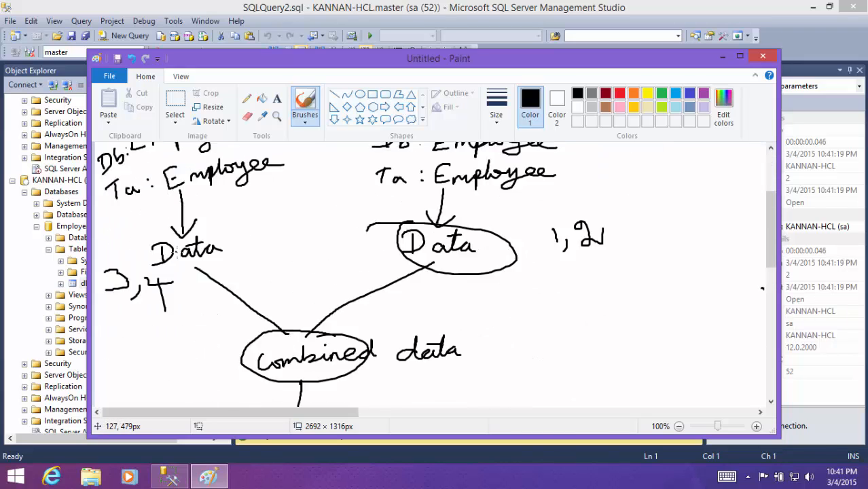
scroll(260, 318, down, 3)
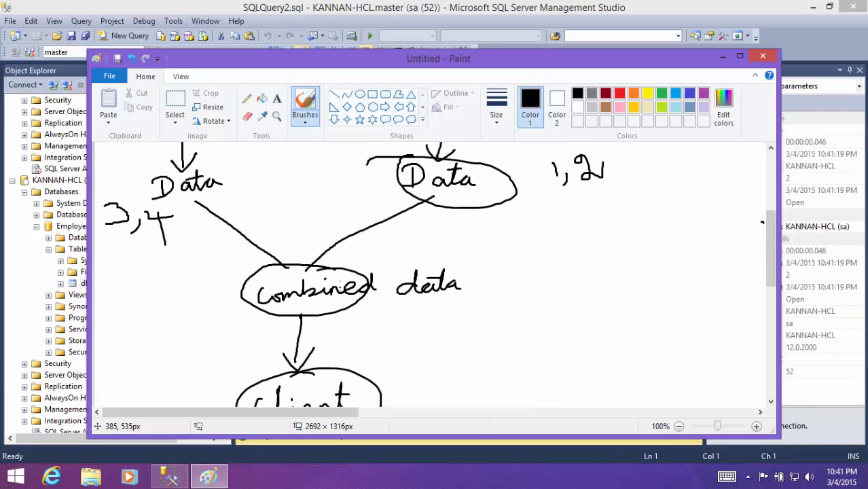
click(724, 57)
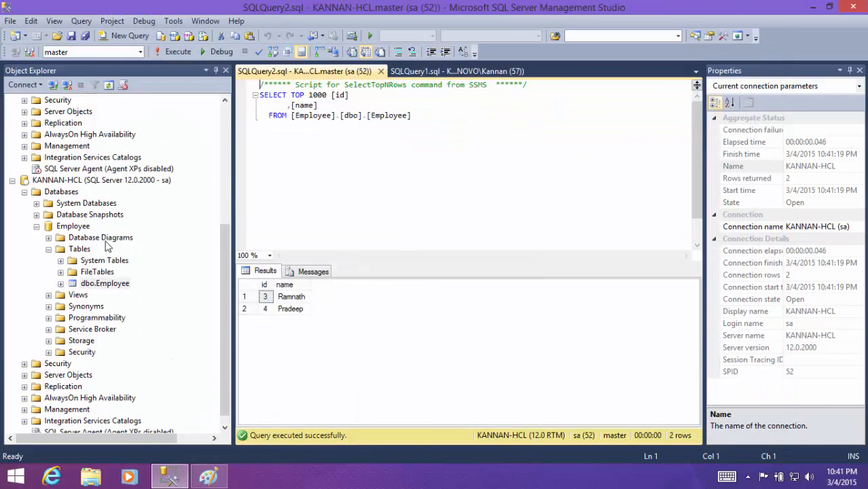
- Back in Management Studio, collapse the Employee databases and the Databases folders of both servers
click(36, 227)
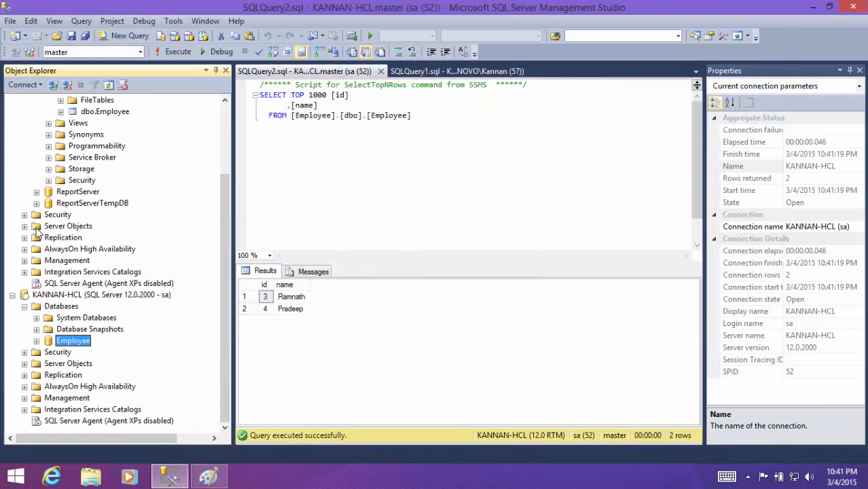
click(25, 308)
scroll(56, 236, up, 2)
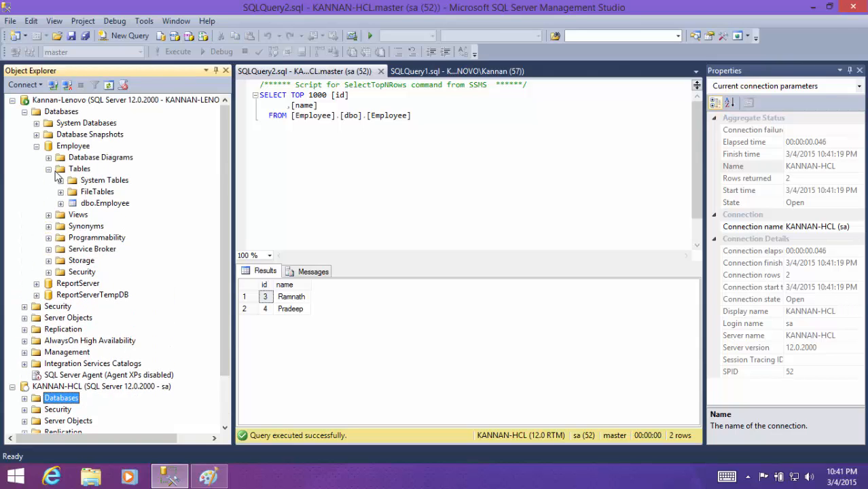
click(48, 168)
click(37, 146)
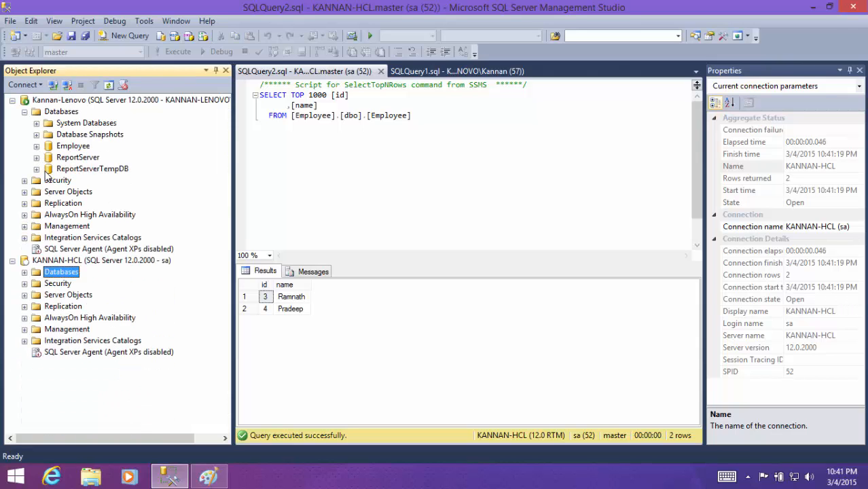
click(24, 112)
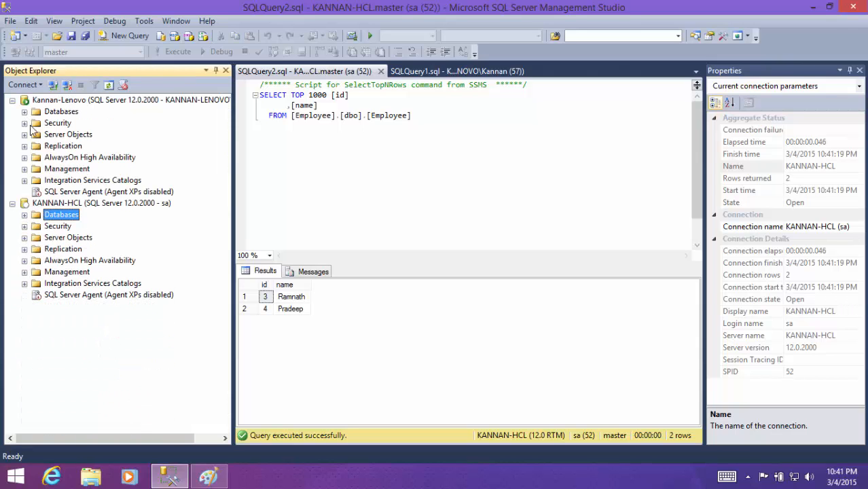
- Start a new linked server under the Lenovo server's Server Objects and enter the HCL computer's server name as its name
double_click(68, 136)
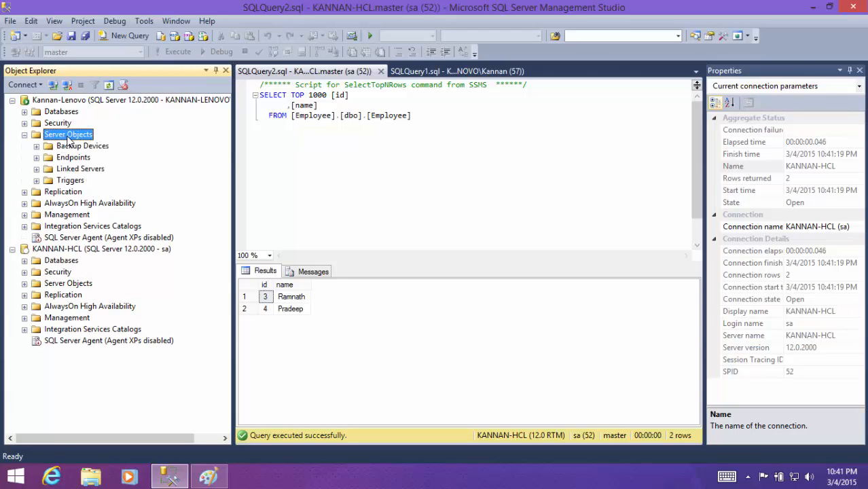
double_click(79, 169)
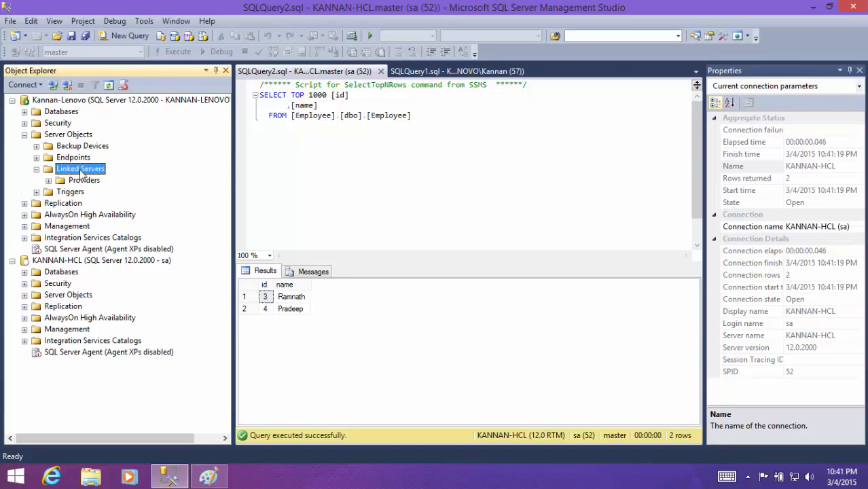
right_click(81, 173)
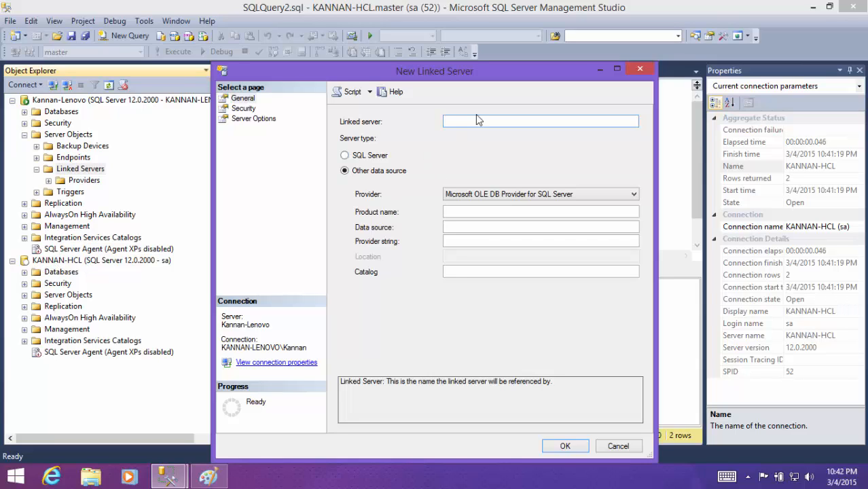
text(KANNAN-HCL)
drag(507, 120, 399, 123)
drag(510, 118, 427, 118)
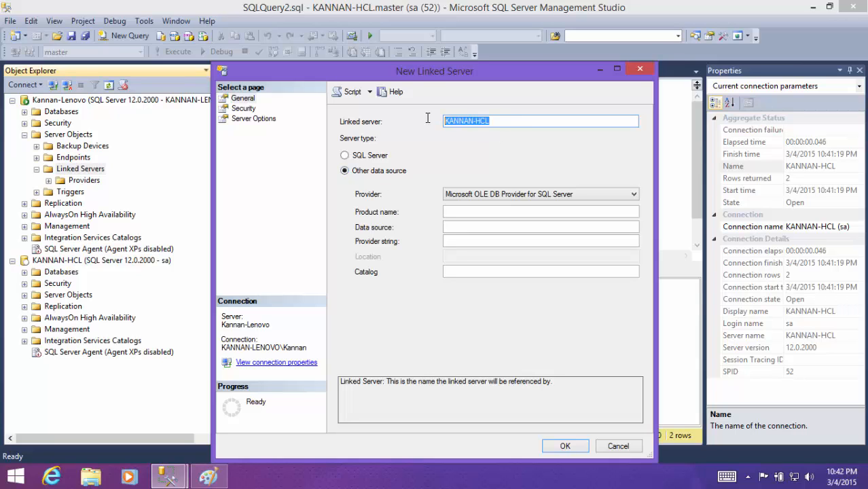
- Look over the available OLE DB providers and set the linked server's type to SQL Server
click(513, 196)
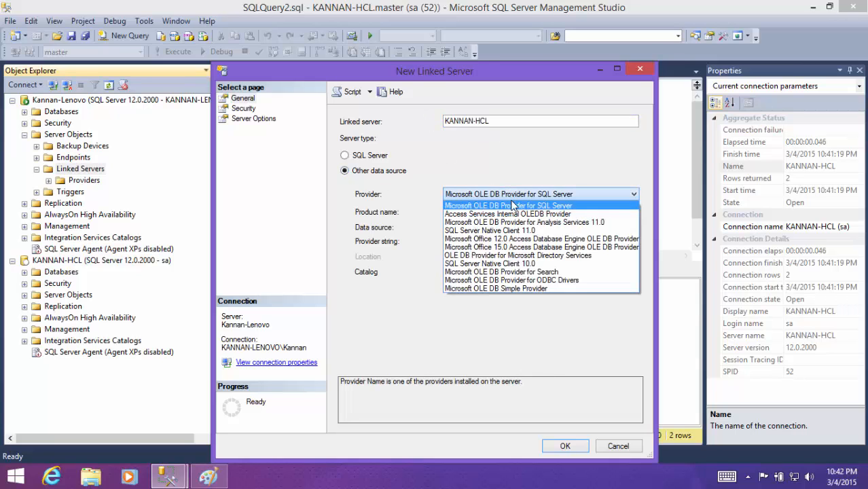
click(529, 247)
click(530, 194)
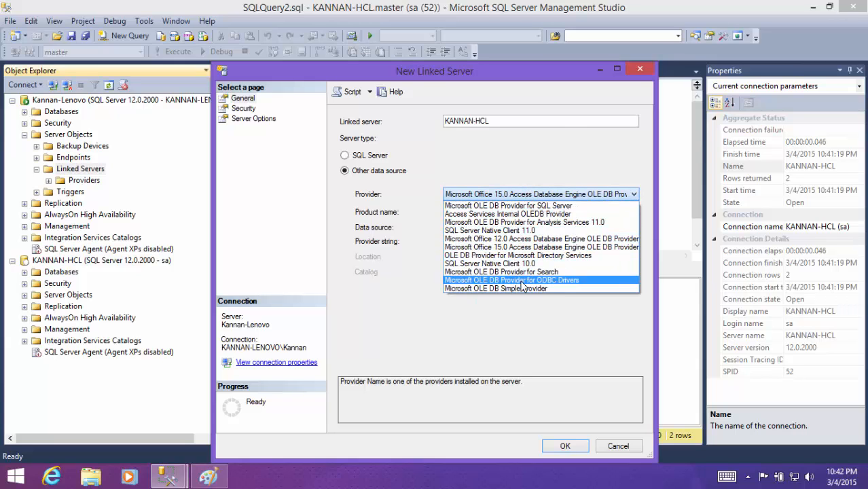
click(364, 159)
click(364, 159)
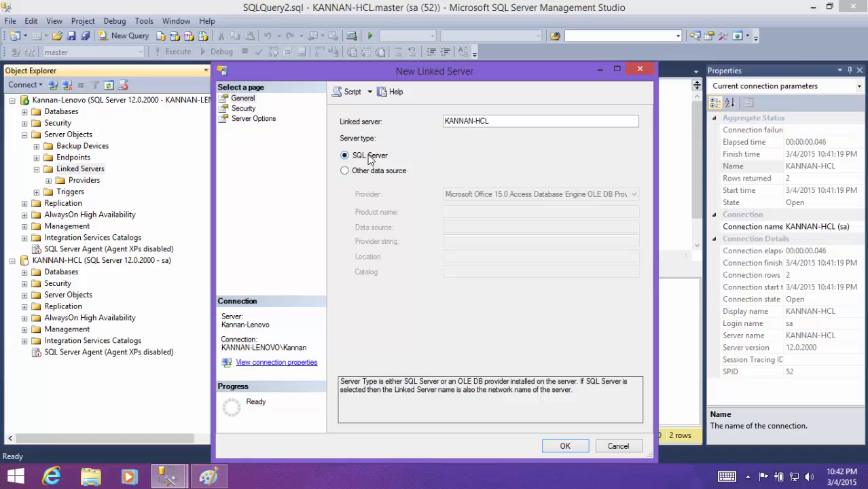
- Set the linked server's security to a specific security context, entering remote login sa and the login password
click(244, 109)
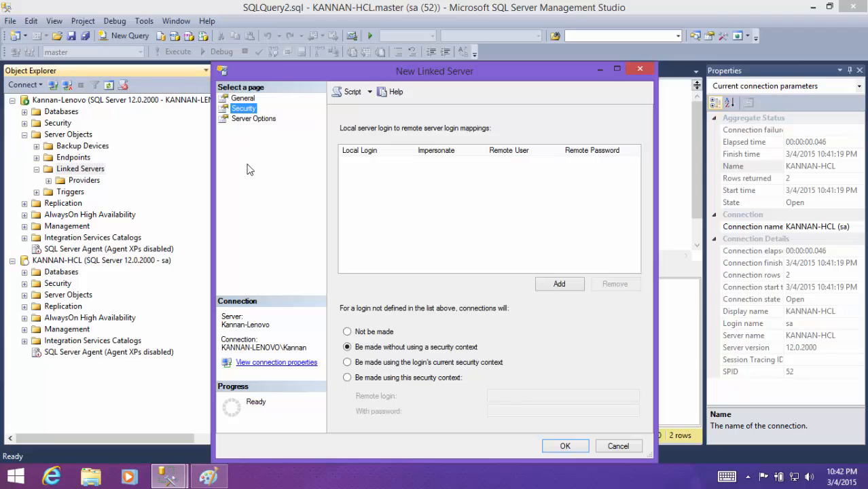
click(423, 385)
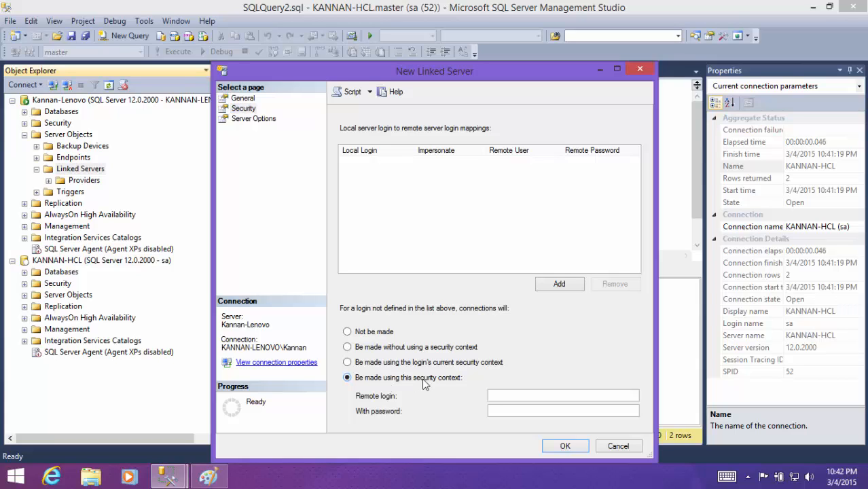
click(533, 395)
key(Tab)
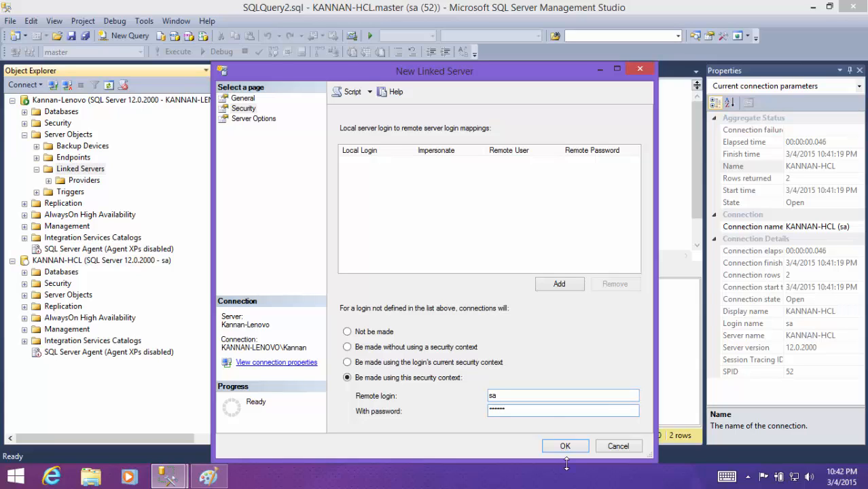
- Review the RPC and RPC Out server options and create the linked server
click(248, 119)
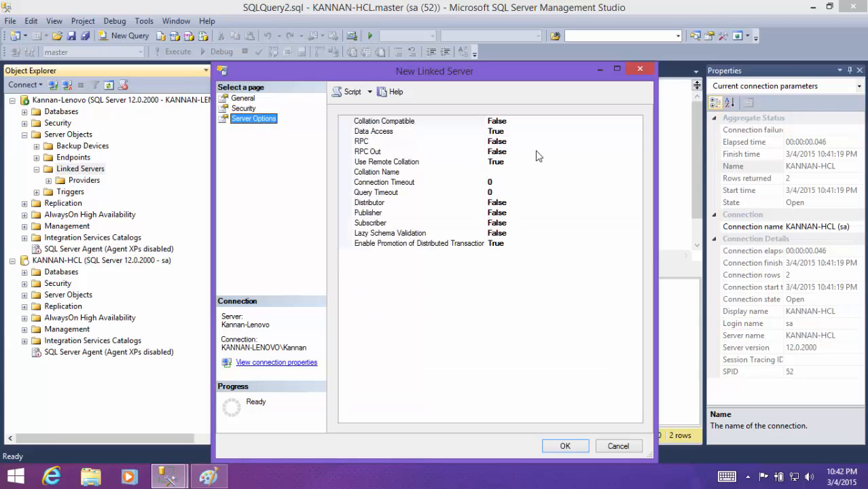
click(524, 143)
click(524, 151)
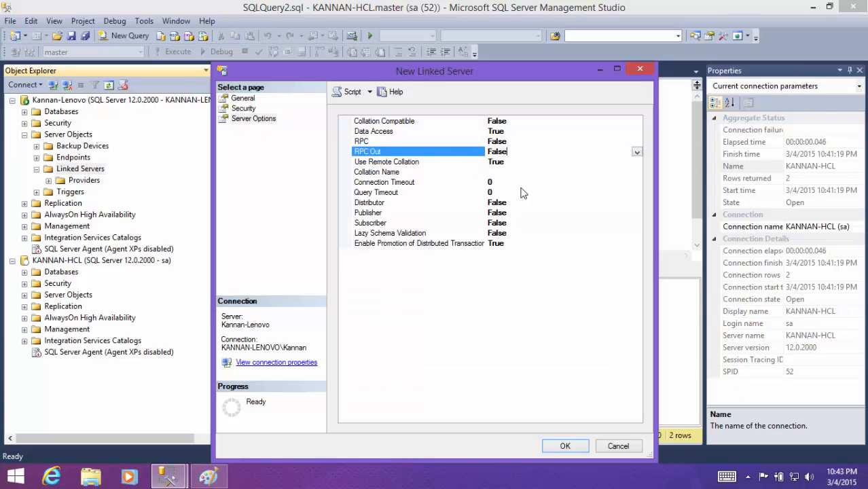
click(566, 445)
- Expand the new HCL linked server's catalogs down to the tables of its Employee database
click(88, 192)
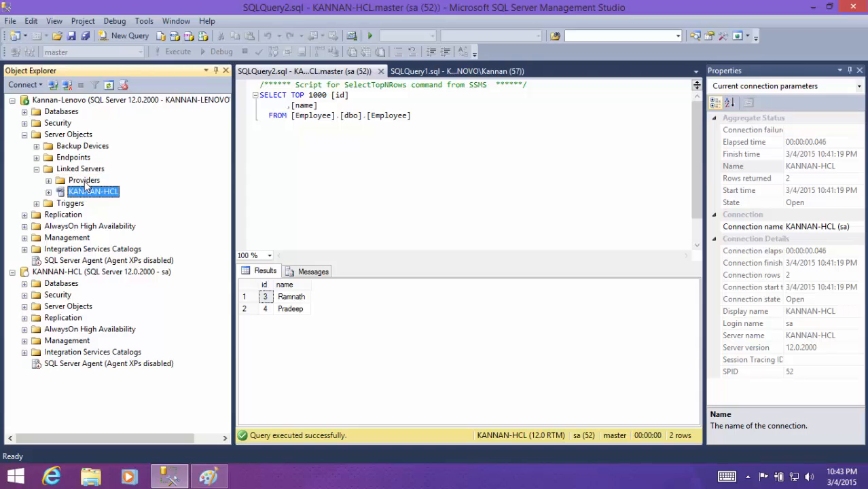
double_click(88, 193)
click(96, 204)
double_click(95, 204)
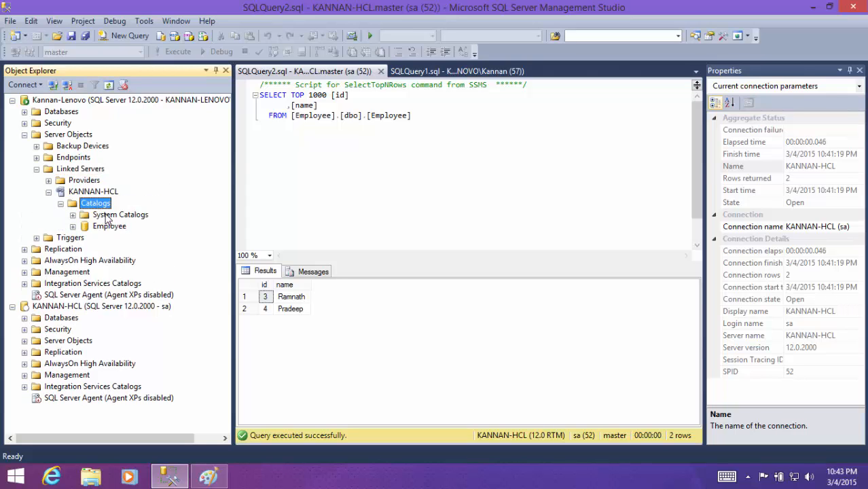
click(111, 227)
click(96, 192)
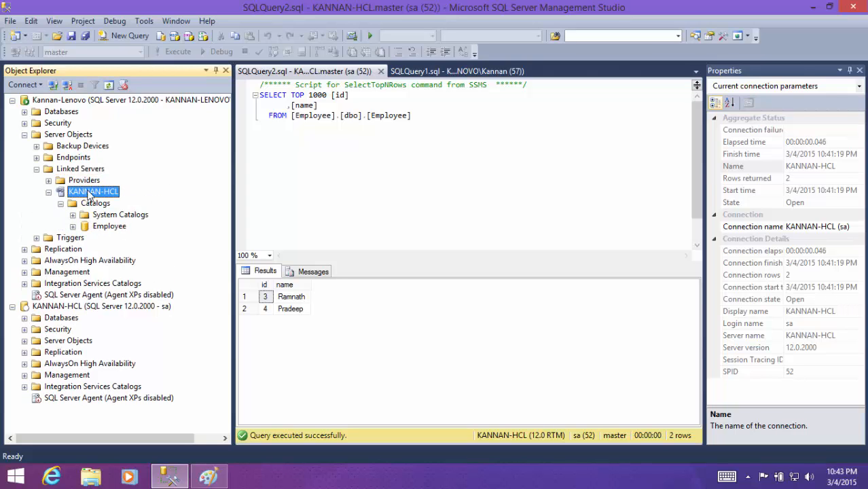
double_click(113, 226)
click(115, 237)
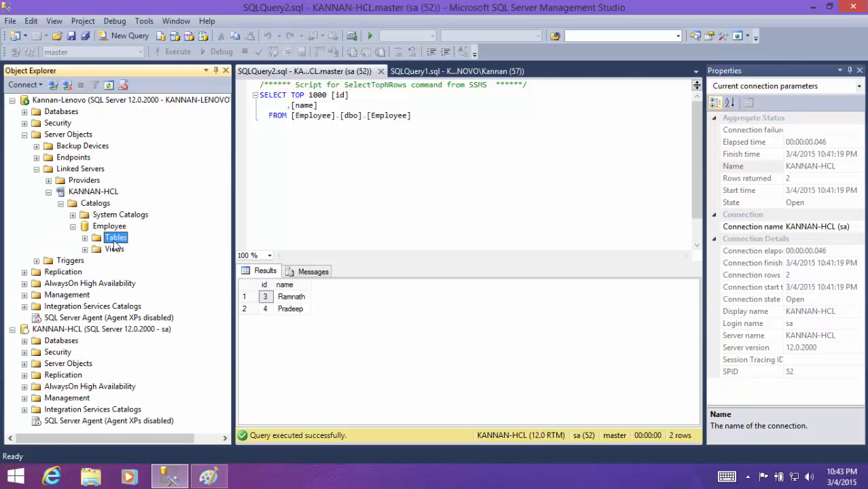
double_click(116, 237)
- Script the linked dbo.Employee table as a SELECT to a new query editor window and execute the query
right_click(135, 262)
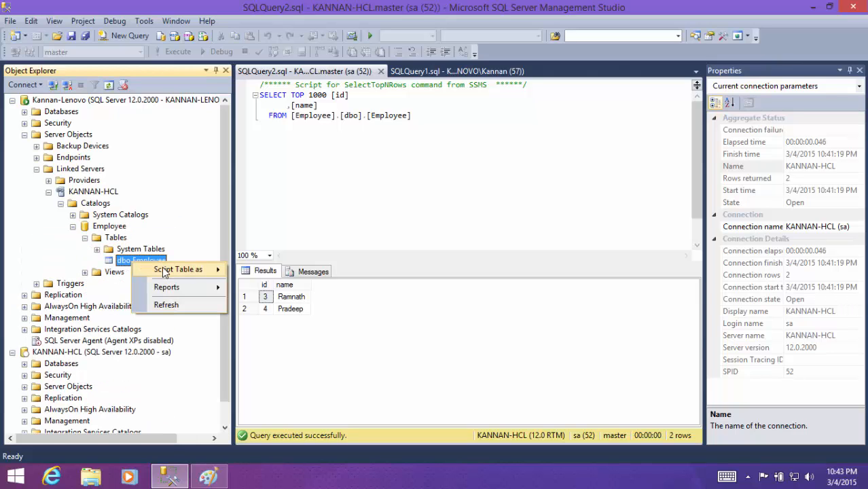
mouse_move(162, 270)
mouse_move(283, 331)
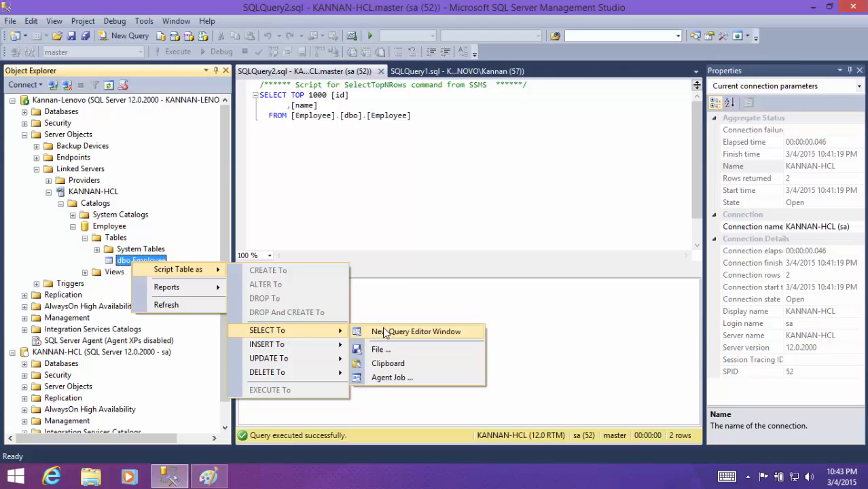
click(380, 333)
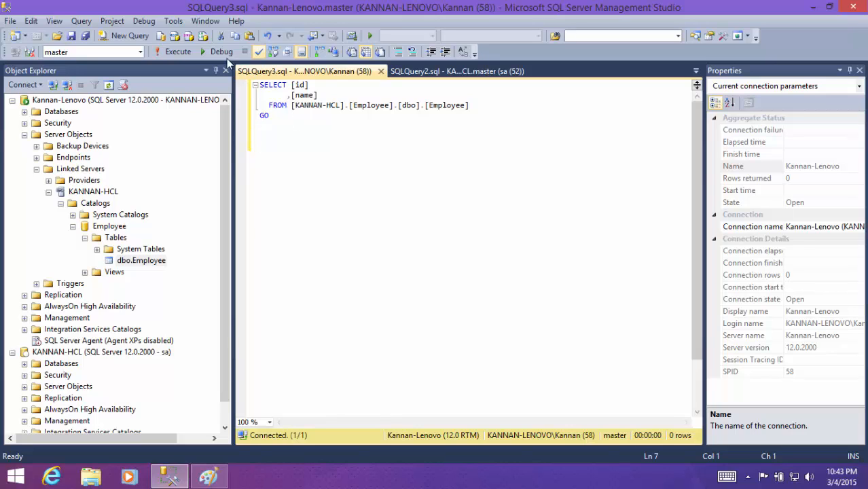
click(175, 52)
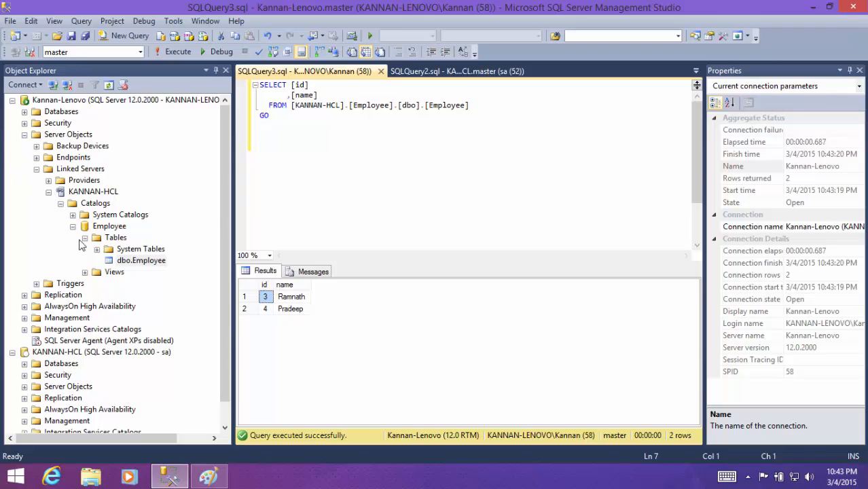
- Try to disconnect the HCL server in Object Explorer and collapse its node
right_click(100, 353)
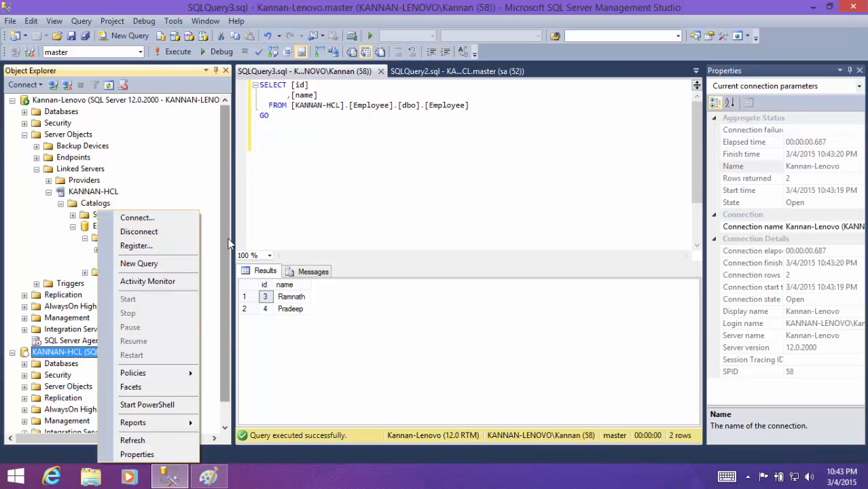
click(142, 232)
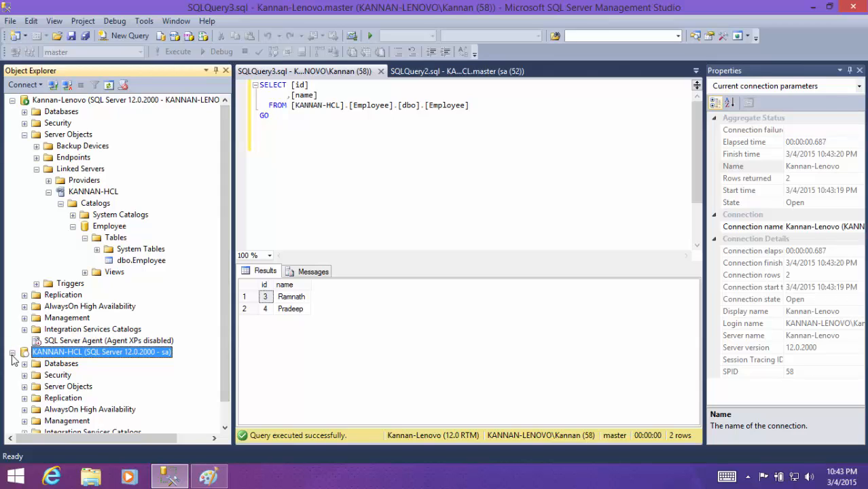
click(12, 353)
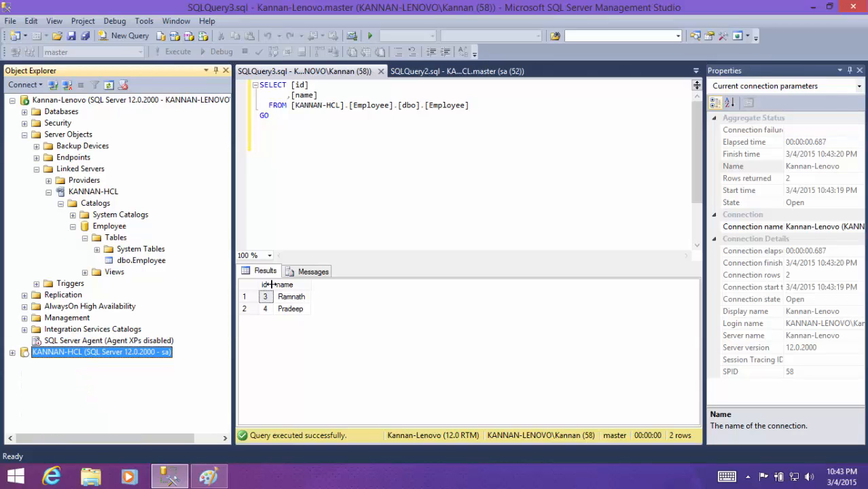
- Execute the linked server's scripted Employee query again
click(150, 261)
right_click(146, 261)
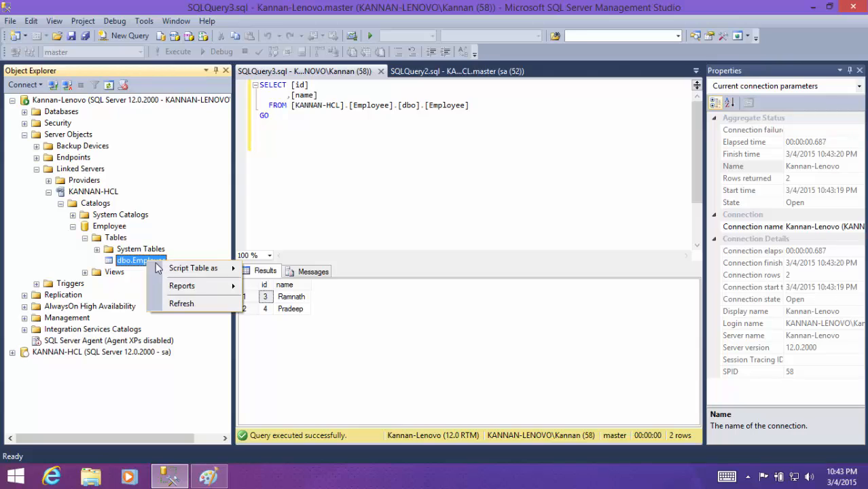
click(406, 159)
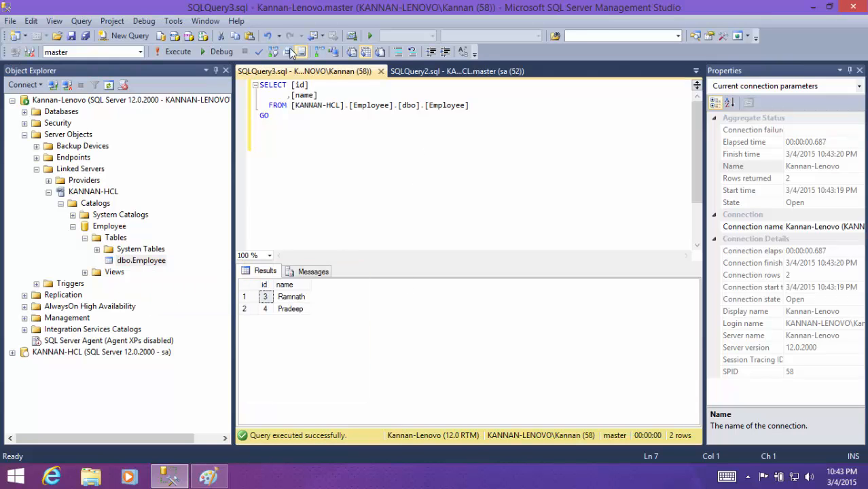
click(177, 53)
- Simplify the linked-server query to a single-line SELECT * without GO, keeping the full four-part name of the Employee table
drag(323, 95, 293, 85)
text(*)
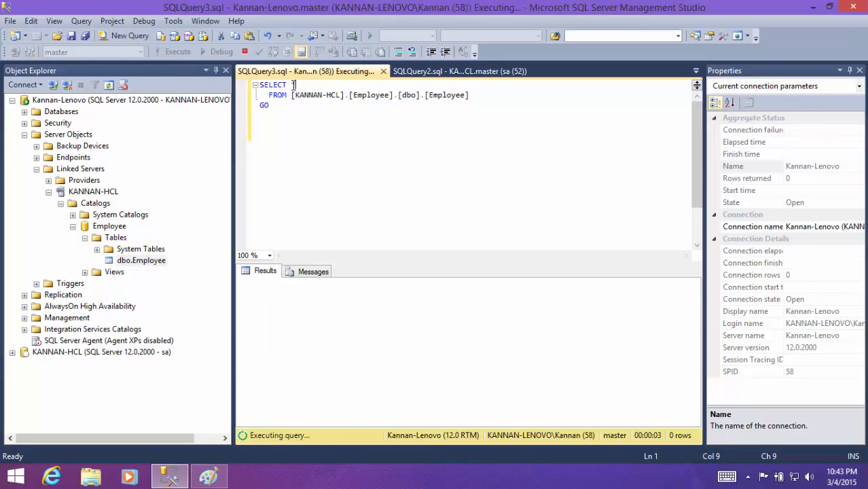
key(Delete)
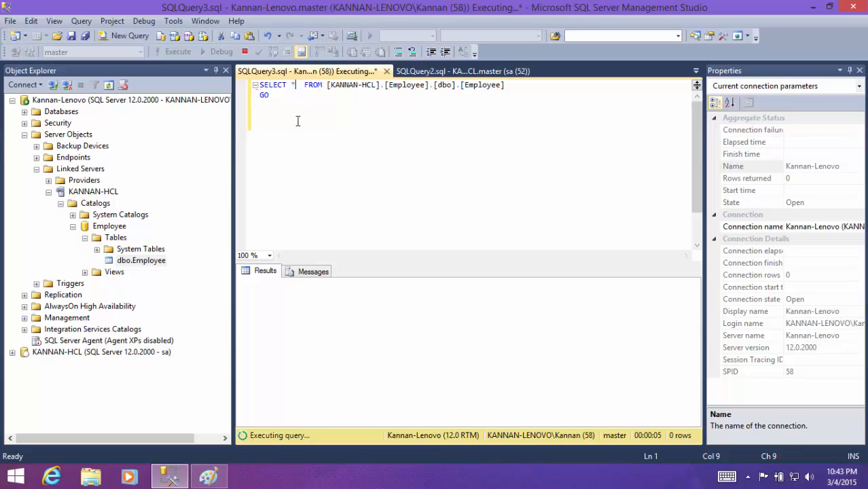
click(296, 98)
key(BackSpace)
key(BackSpace)
key(BackSpace)
drag(327, 88, 454, 87)
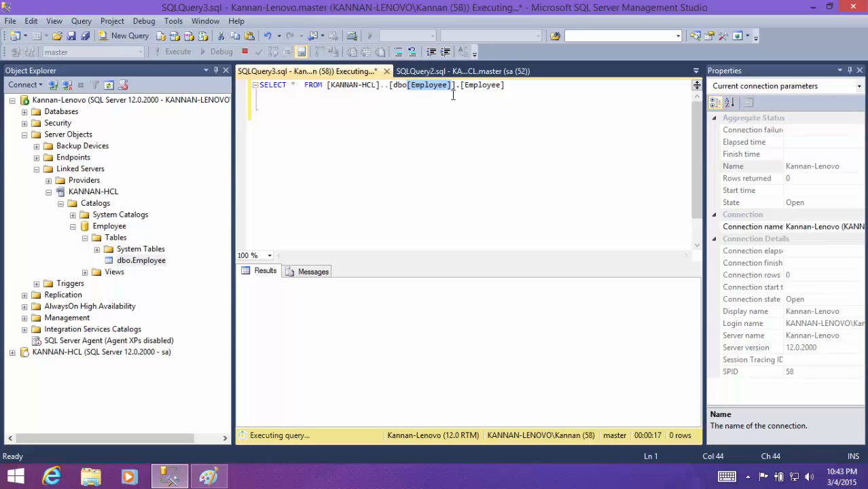
key(ctrl+z)
- Run the simplified SELECT * query against the linked server's Employee table
click(446, 86)
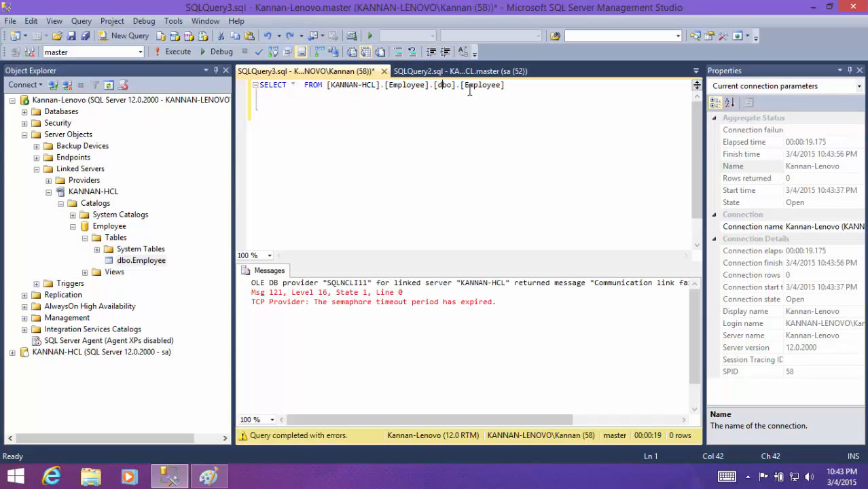
double_click(476, 86)
click(328, 114)
click(169, 53)
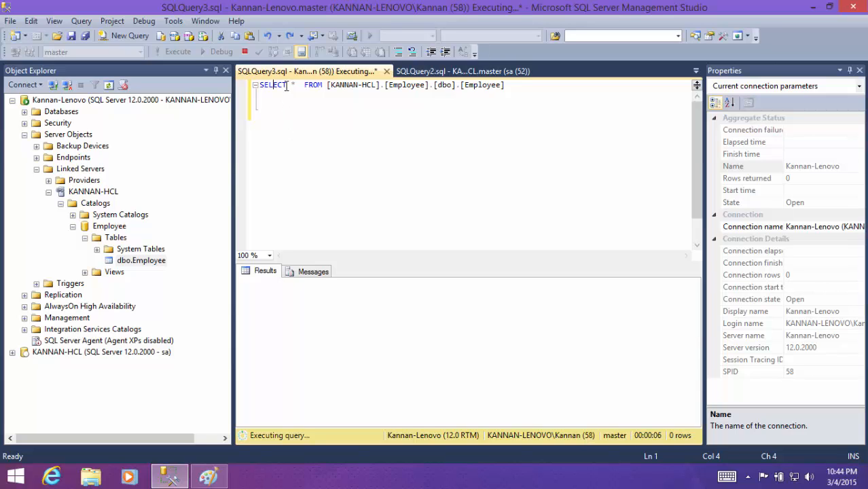
- Check the server, database and table parts of the query's object name and cancel the running query
click(363, 86)
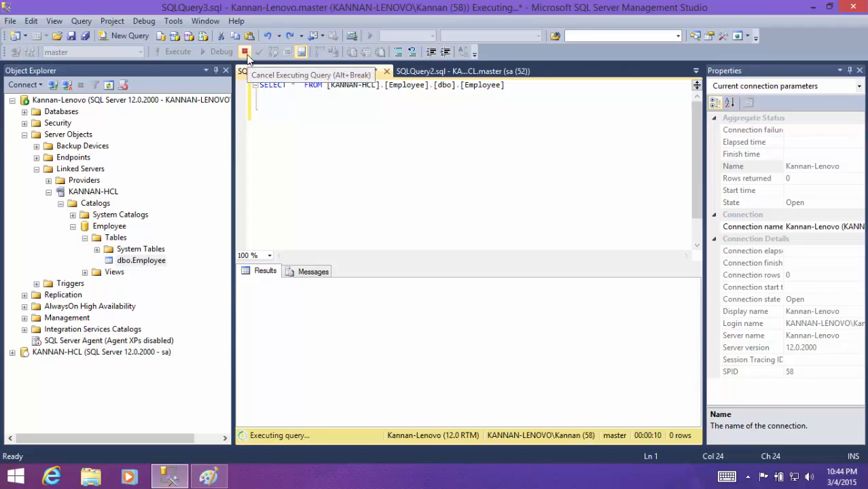
double_click(351, 86)
double_click(402, 84)
double_click(466, 86)
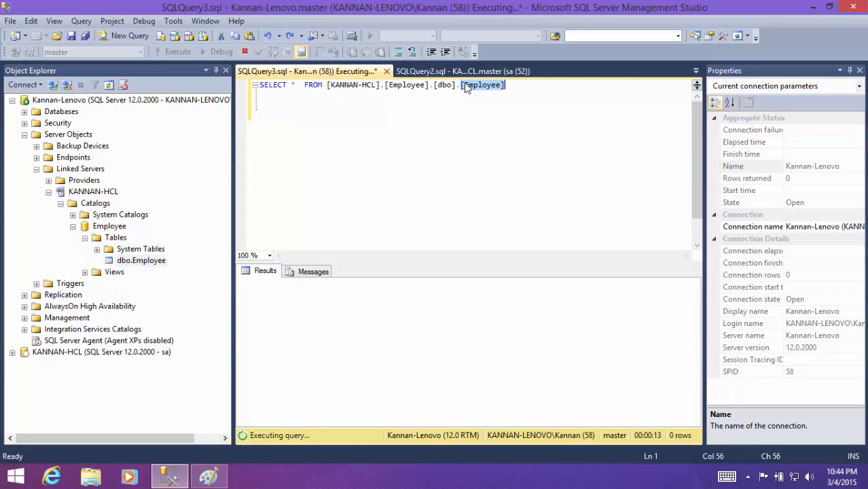
click(244, 51)
- Expand the Lenovo server's Employee database and open its dbo.Employee table with the top 200 rows for editing
click(58, 124)
double_click(59, 112)
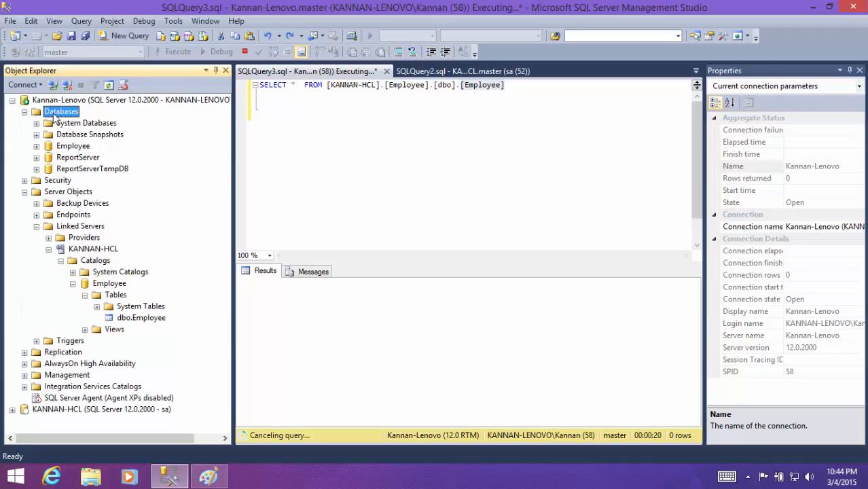
double_click(74, 145)
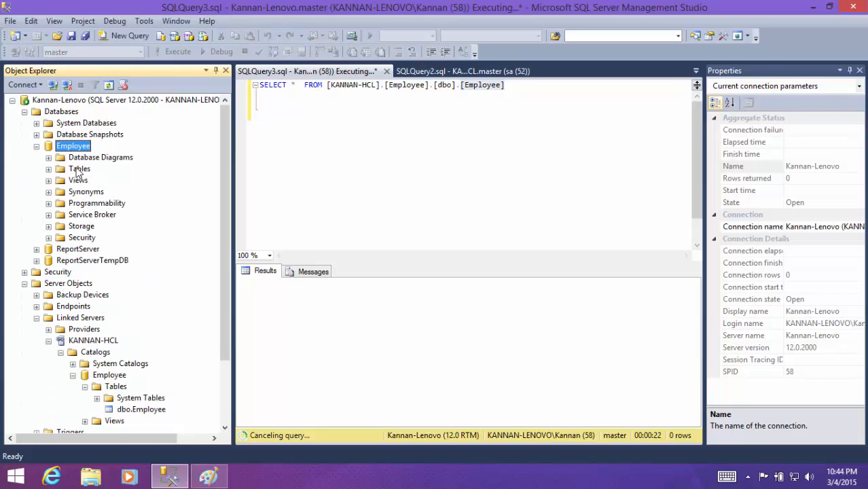
double_click(78, 169)
right_click(102, 203)
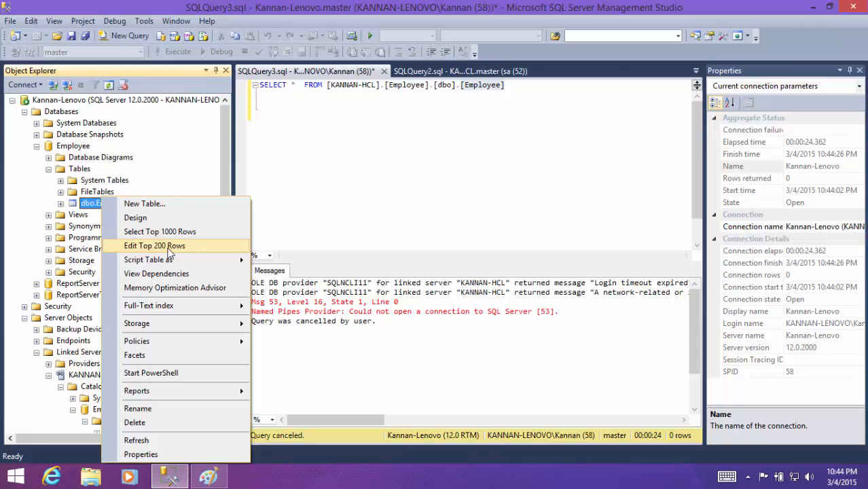
click(156, 247)
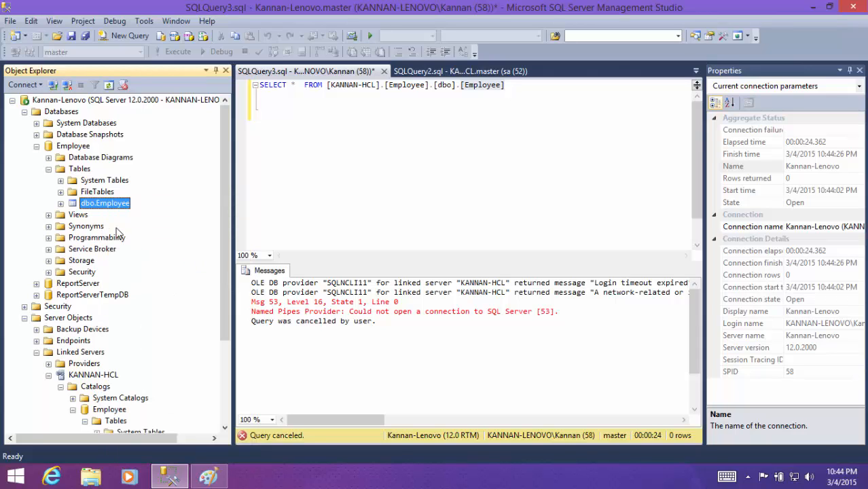
click(275, 133)
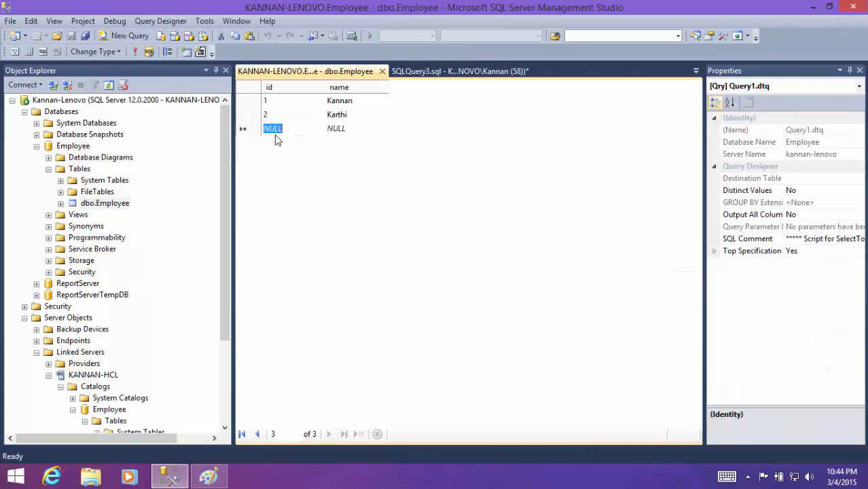
- Collapse the Lenovo server's Databases node and select dbo.Employee under the HCL linked server
double_click(78, 170)
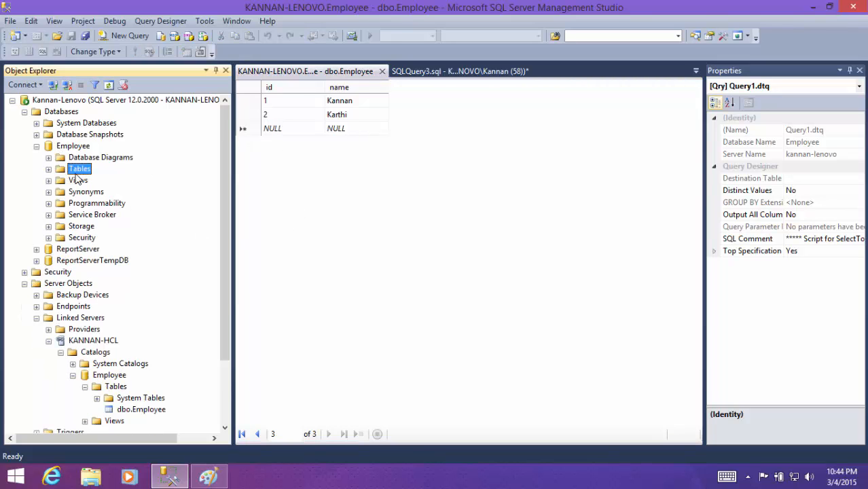
double_click(65, 147)
click(61, 112)
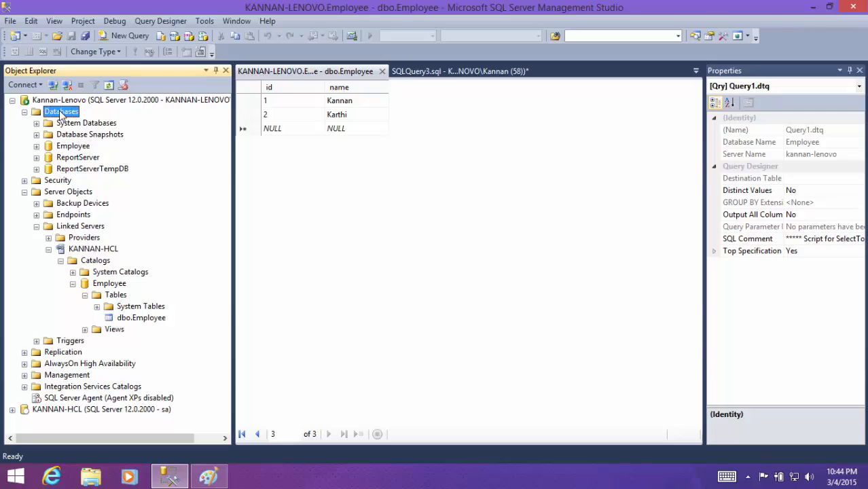
double_click(61, 113)
click(135, 261)
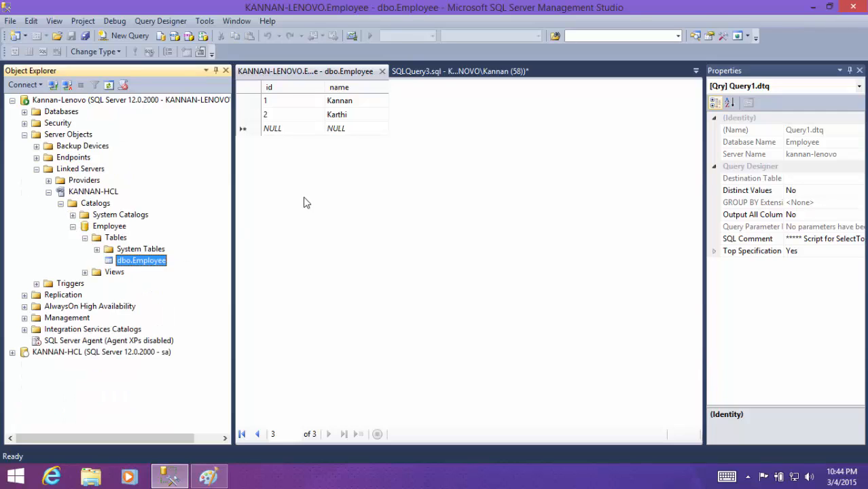
right_click(151, 265)
click(120, 262)
- Replace the linked-server query in SQLQuery3.sql with "select * from Employee.dbo.Employee" and execute it
click(443, 72)
key(ctrl+a)
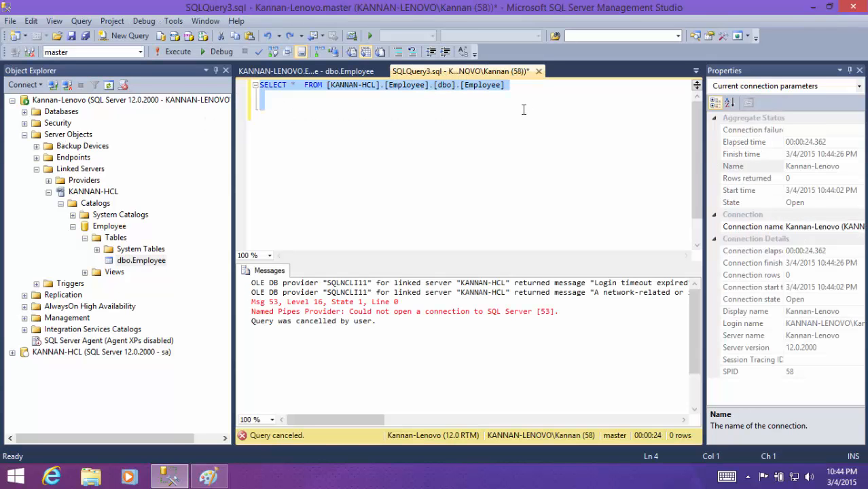
text(select)
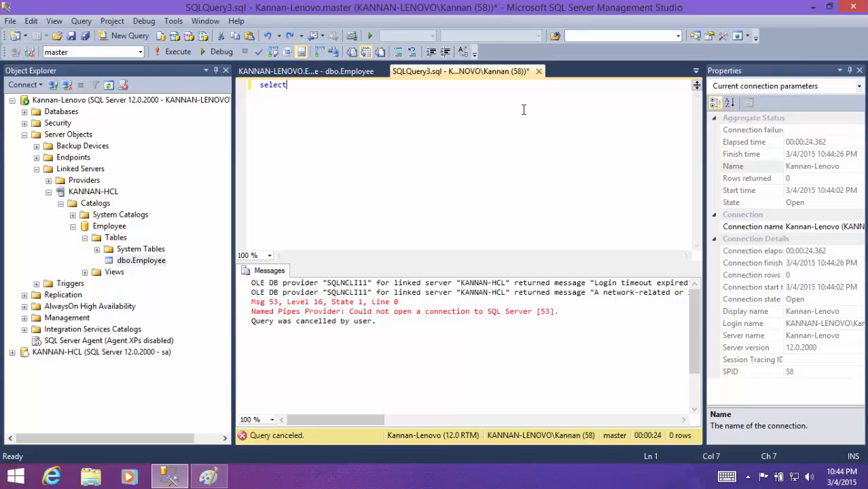
text( * from empl)
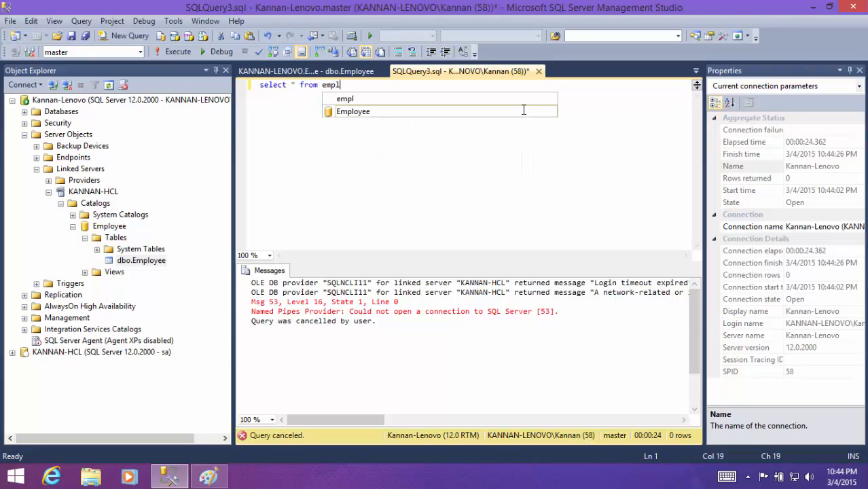
double_click(523, 111)
text(.)
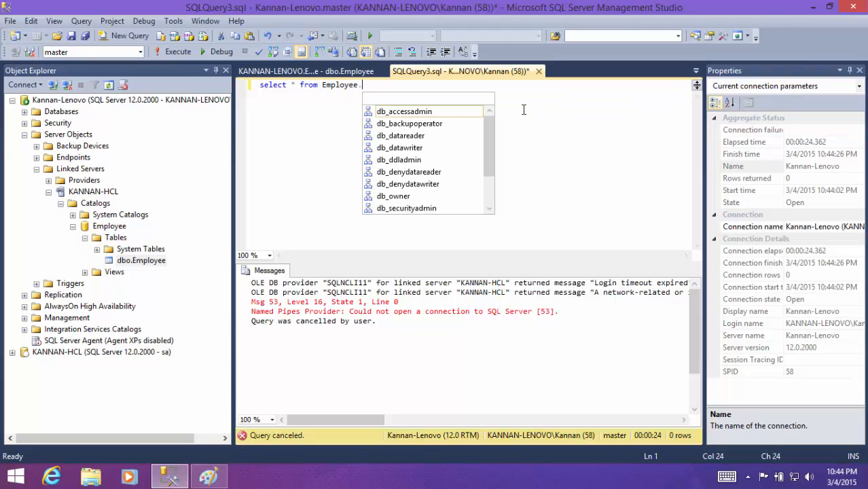
text(dbo.)
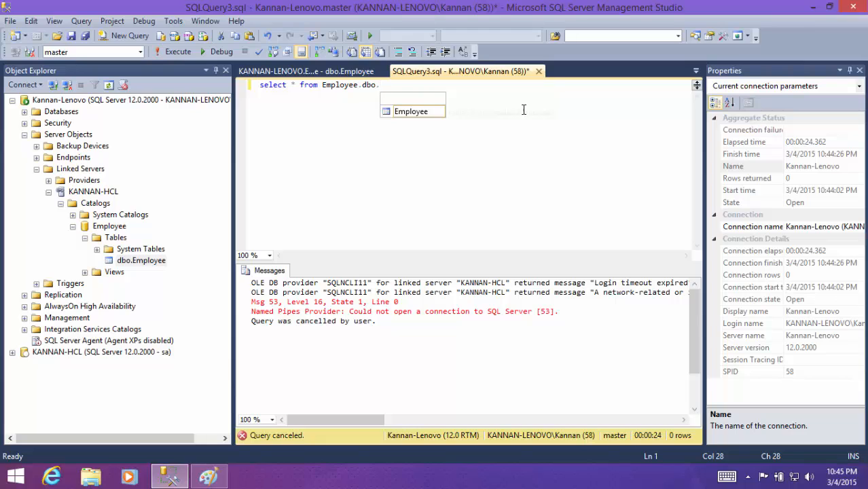
key(Tab)
key(F5)
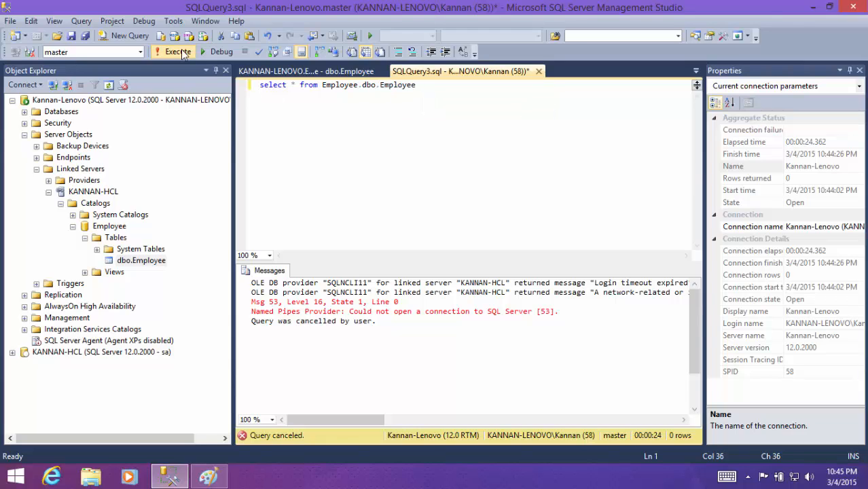
click(286, 309)
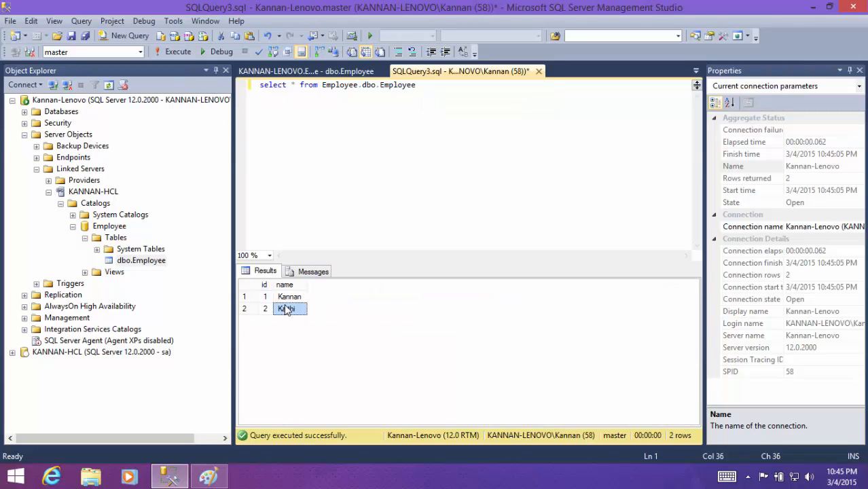
- Switch to the Paint diagram, examine the two servers' Employee databases and data, and return to SQL Server Management Studio
click(208, 477)
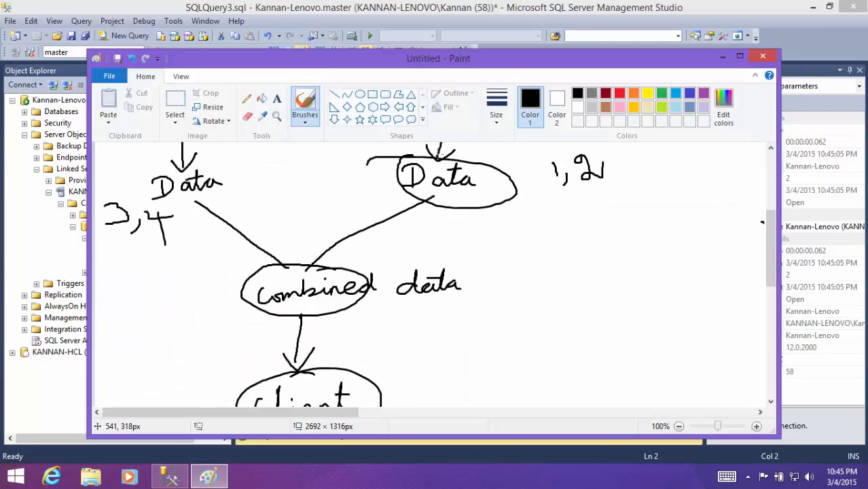
scroll(428, 230, up, 3)
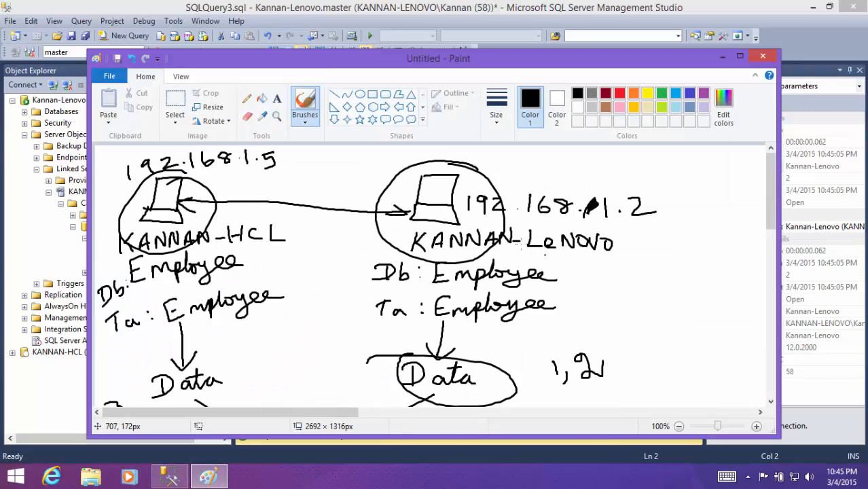
scroll(547, 309, down, 2)
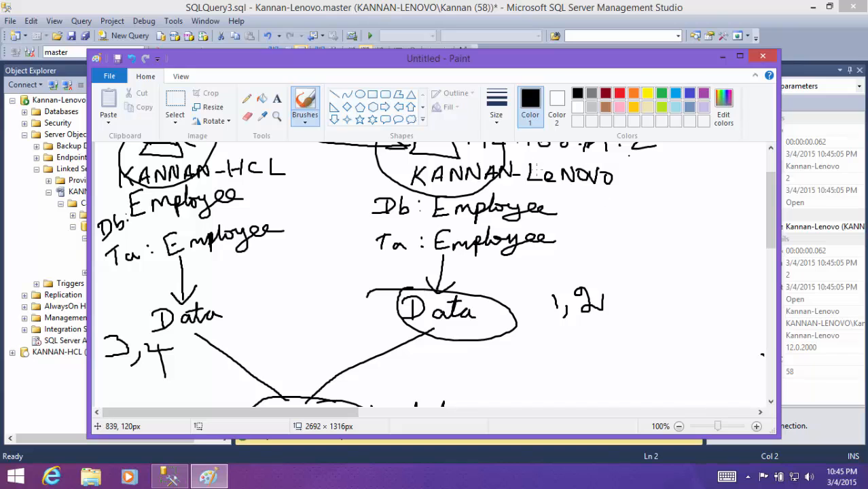
click(723, 56)
- Prefix Employee.dbo.Employee in the SQLQuery3.sql select statement with the HCL linked server's name in square brackets and a dot, and execute it
click(370, 86)
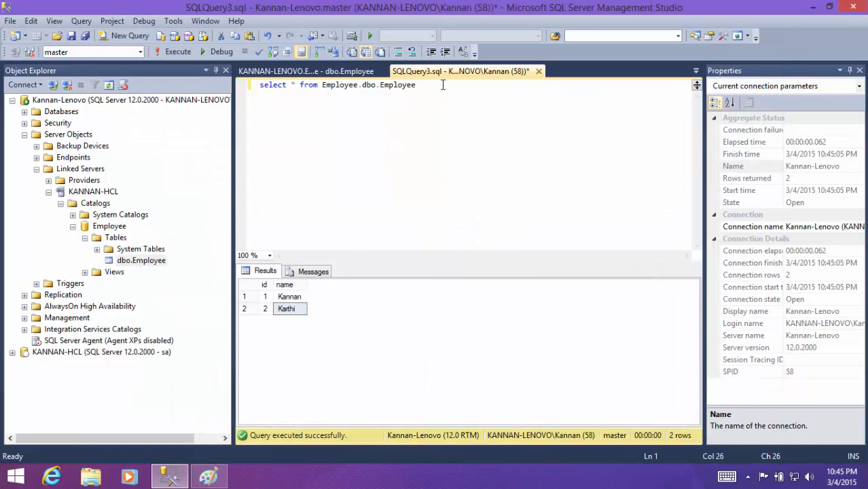
drag(431, 84, 125, 84)
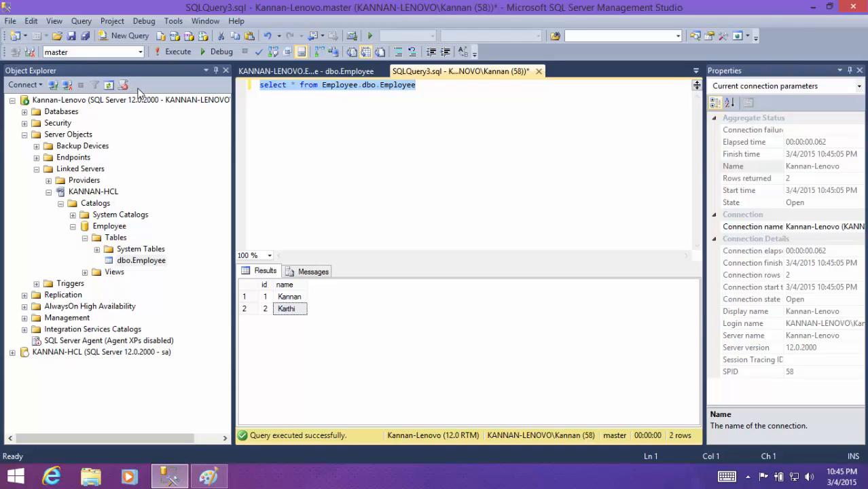
click(323, 85)
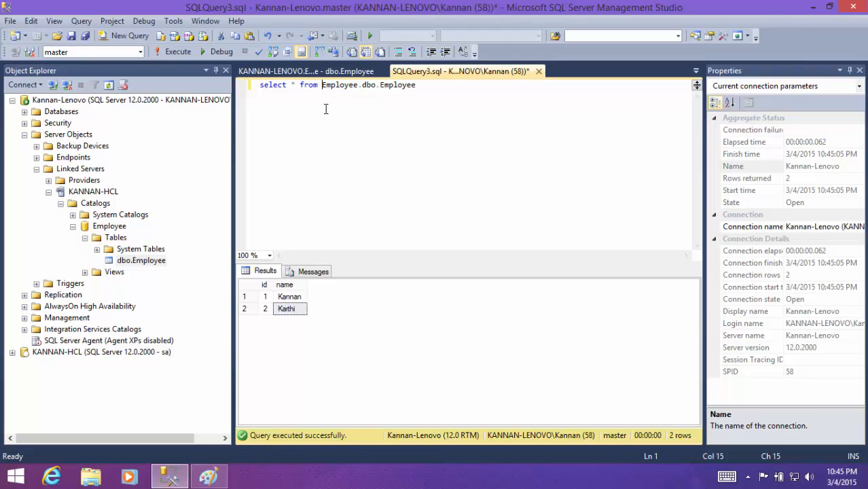
text([)
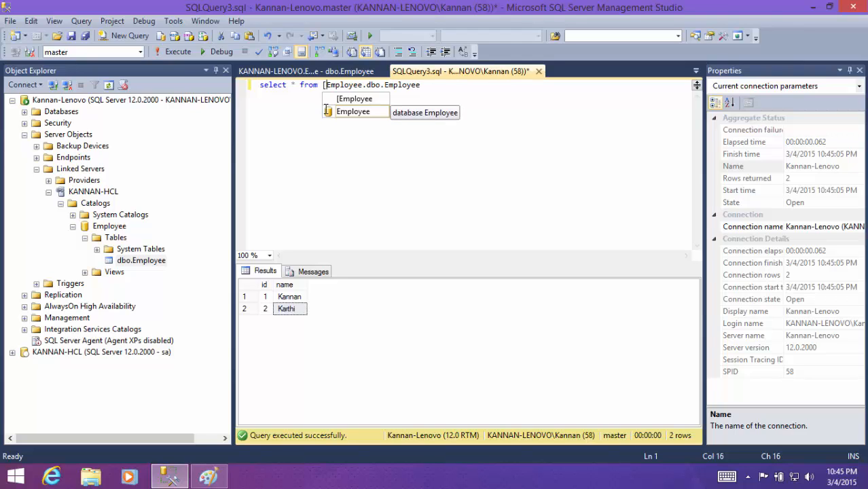
text(KANNAN)
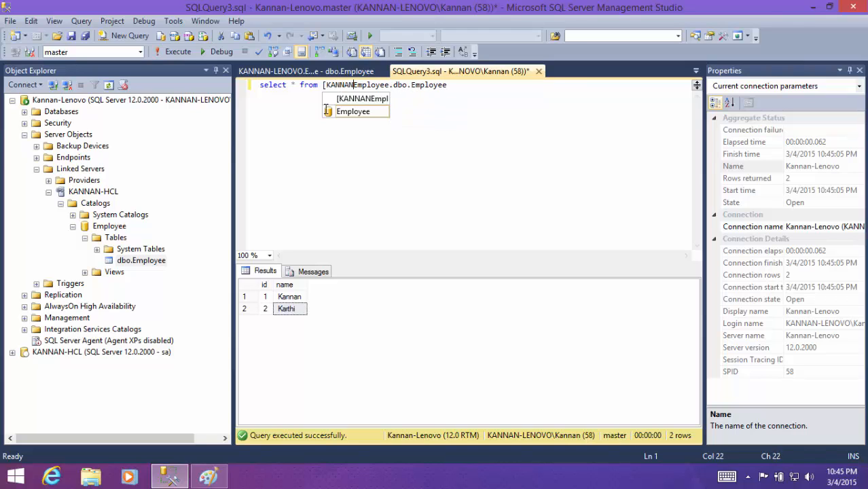
text(-HCL)
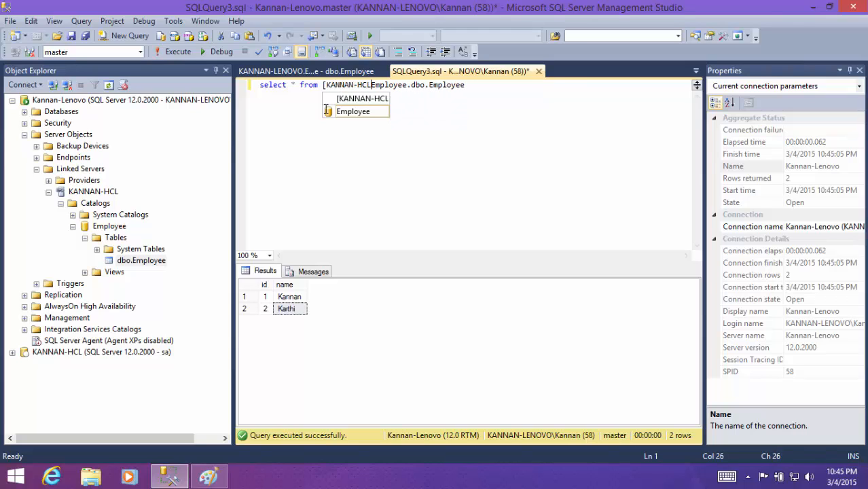
text(])
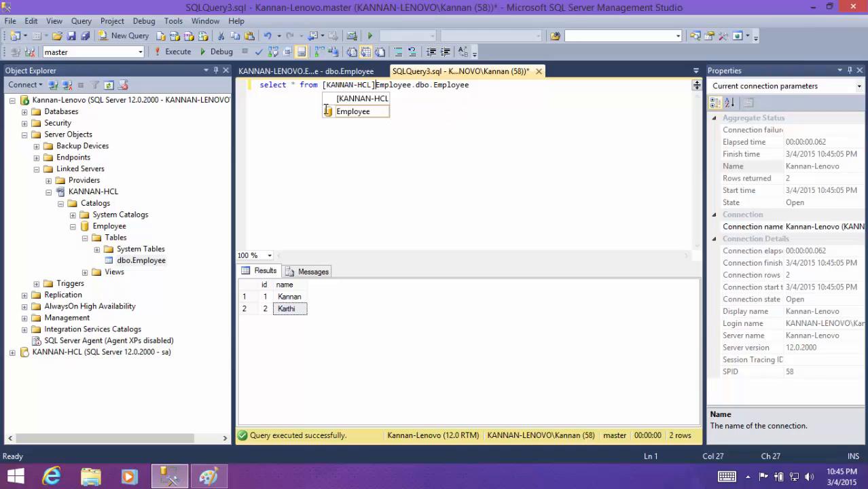
text(.)
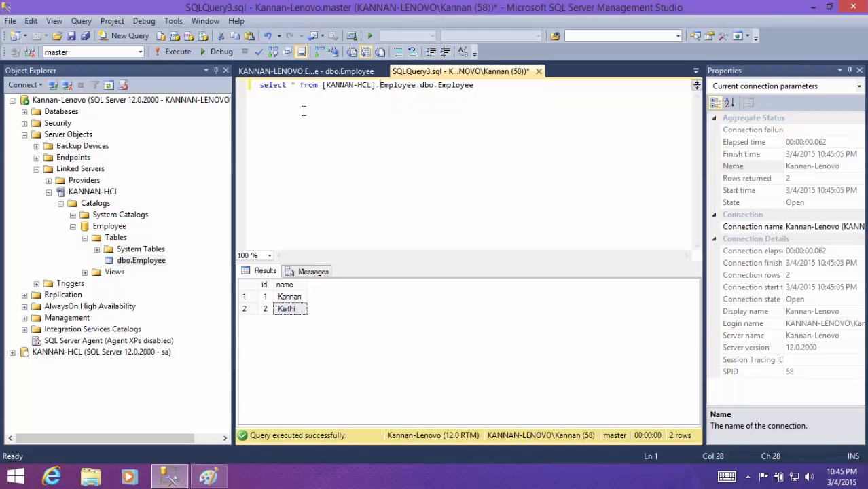
click(174, 53)
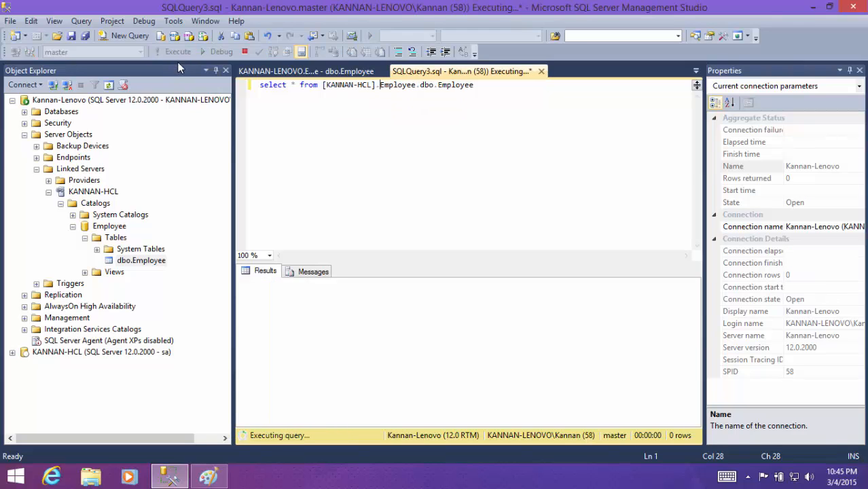
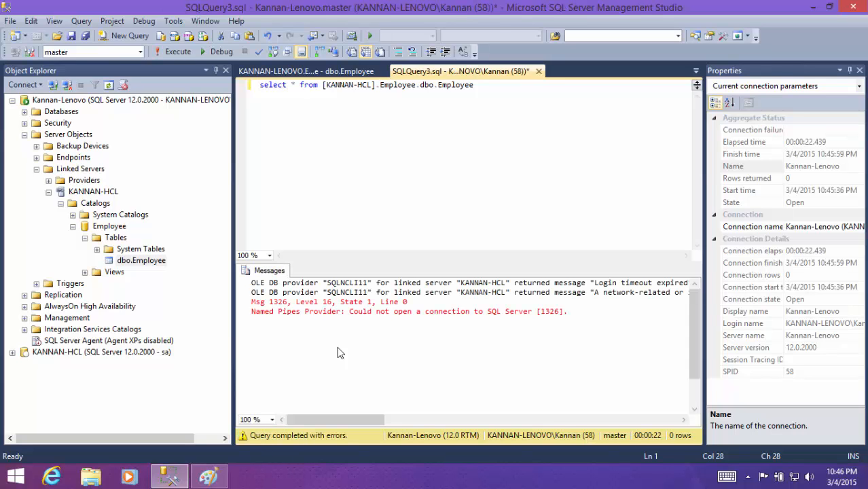
click(306, 312)
right_click(97, 194)
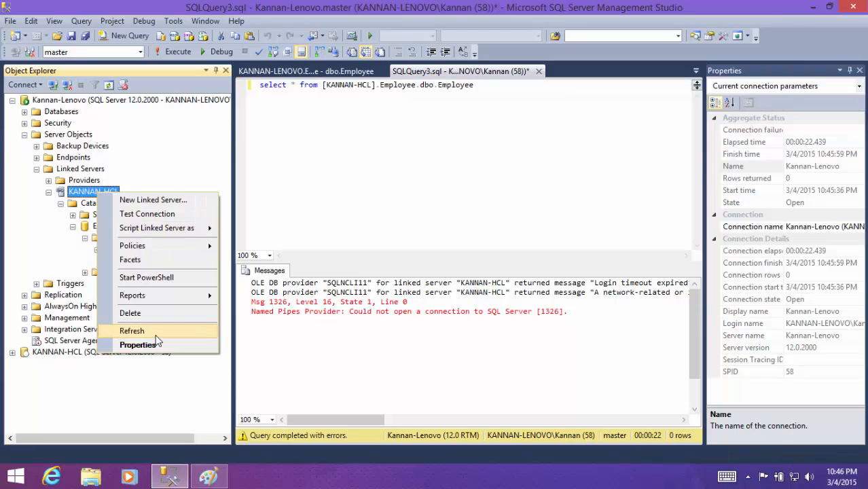
click(129, 313)
click(616, 415)
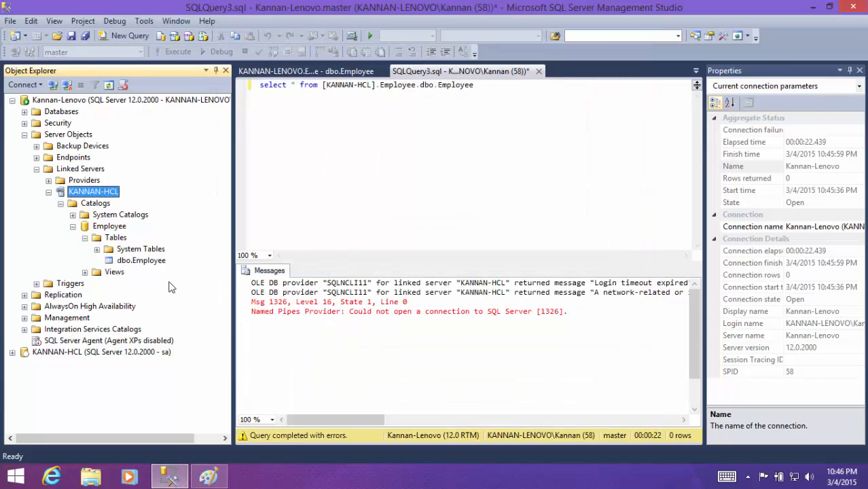
- Set RPC and RPC Out to True in the HCL linked server's server options and apply the properties
right_click(98, 195)
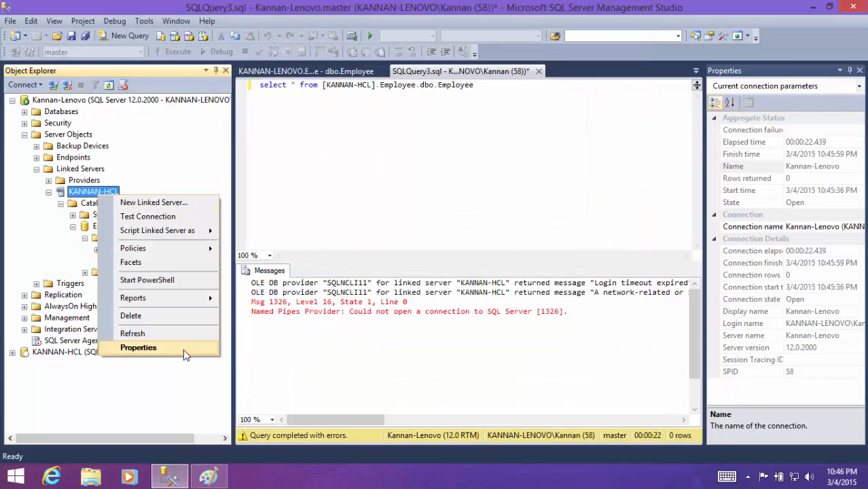
click(184, 348)
click(250, 119)
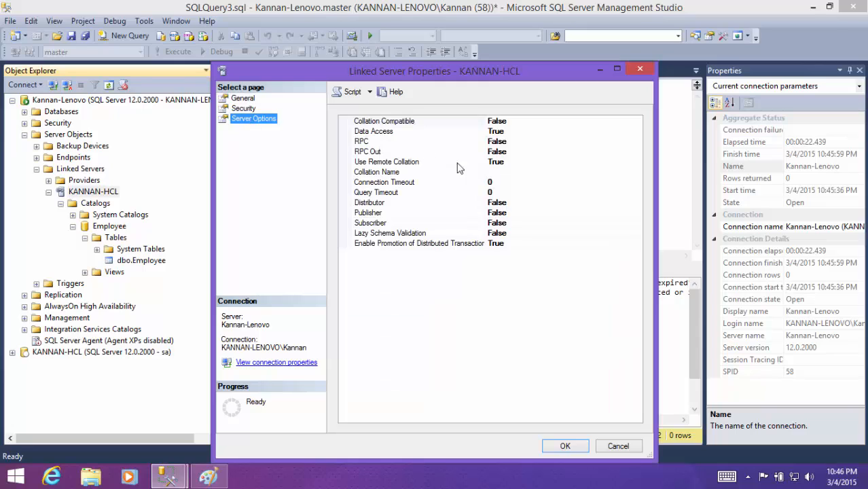
click(521, 141)
double_click(521, 150)
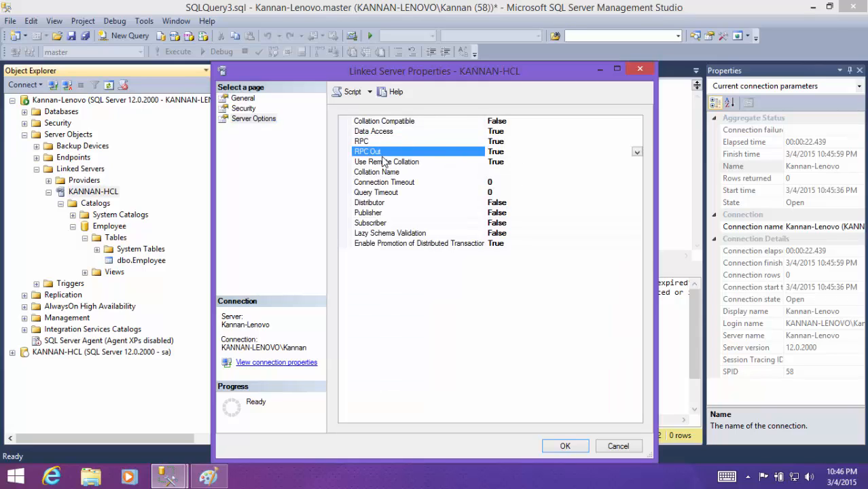
click(565, 445)
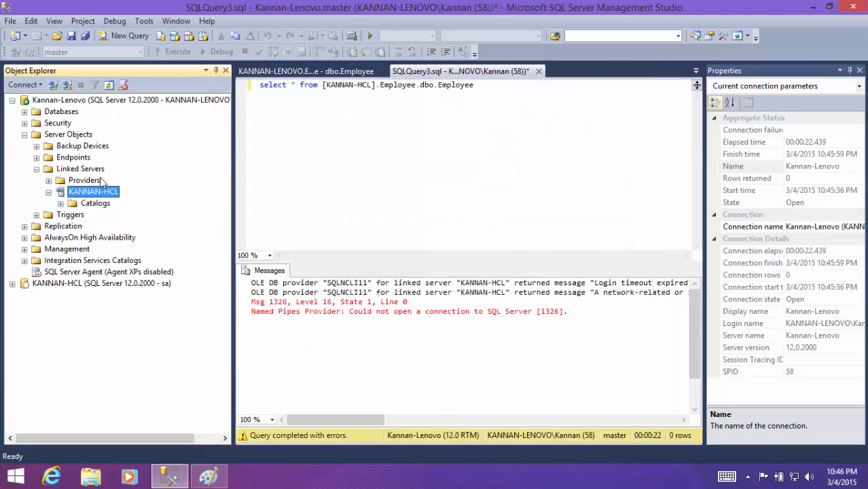
- Execute the linked-server query in SQLQuery3.sql and compare its rows with the data noted in the Paint diagram
click(393, 107)
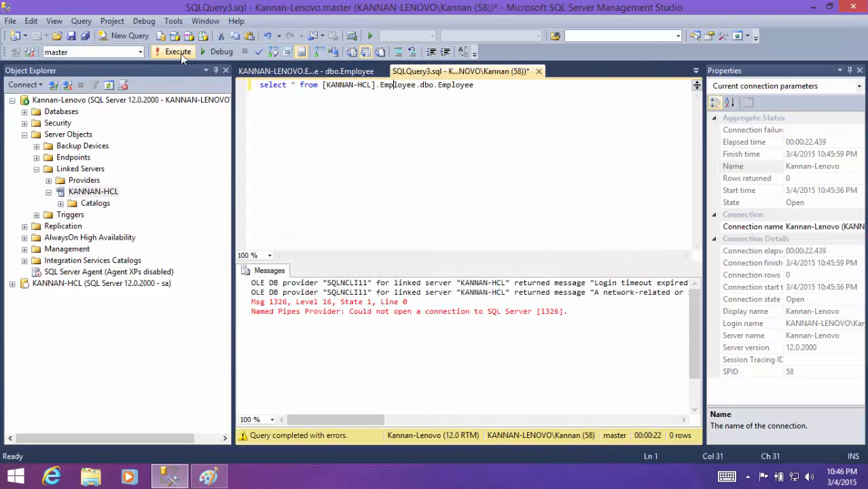
click(179, 52)
click(280, 298)
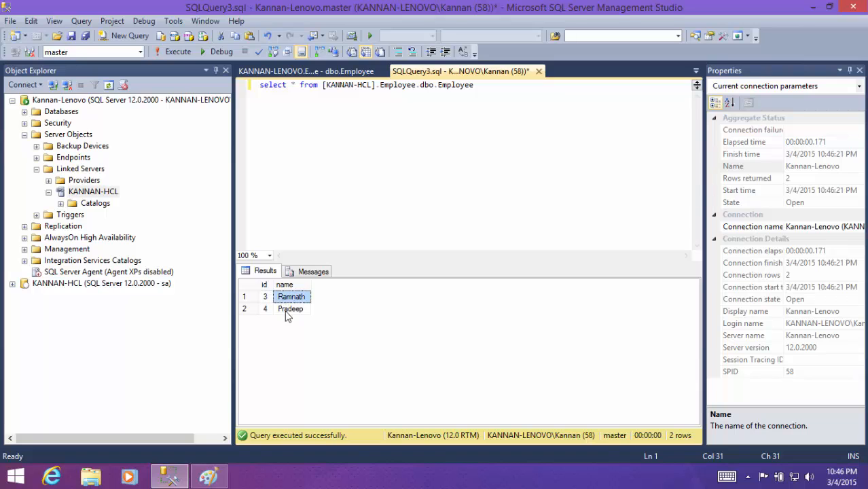
click(284, 310)
click(268, 298)
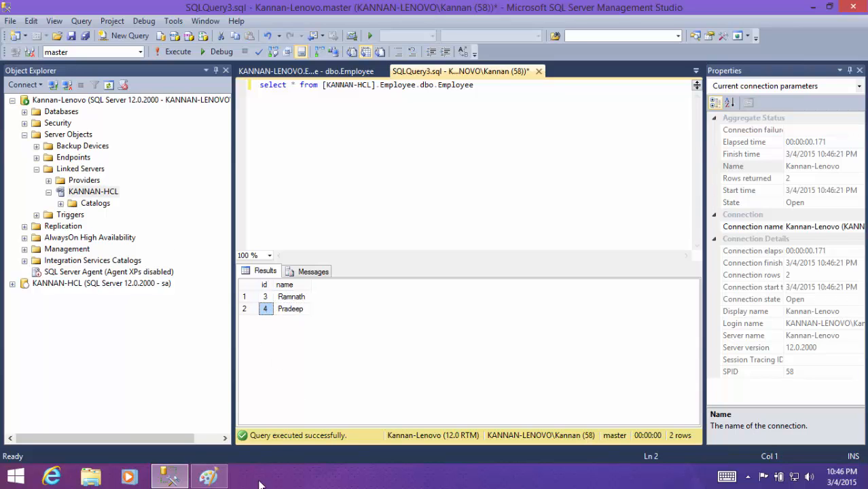
click(208, 477)
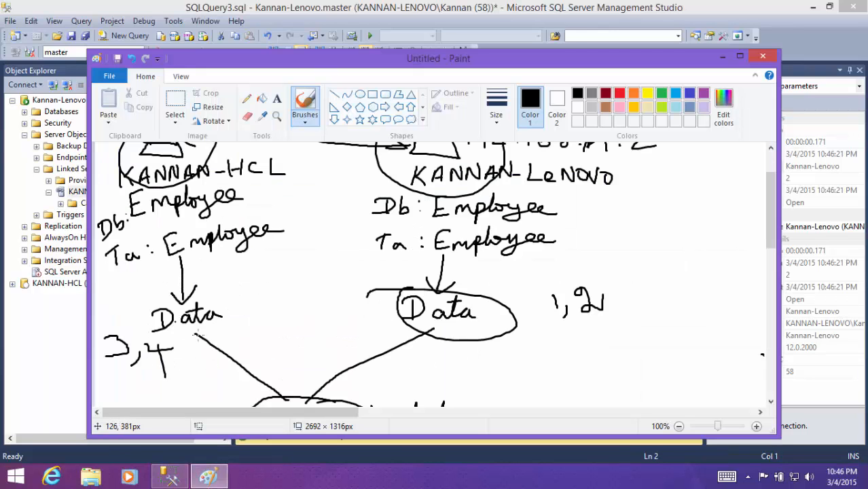
click(721, 57)
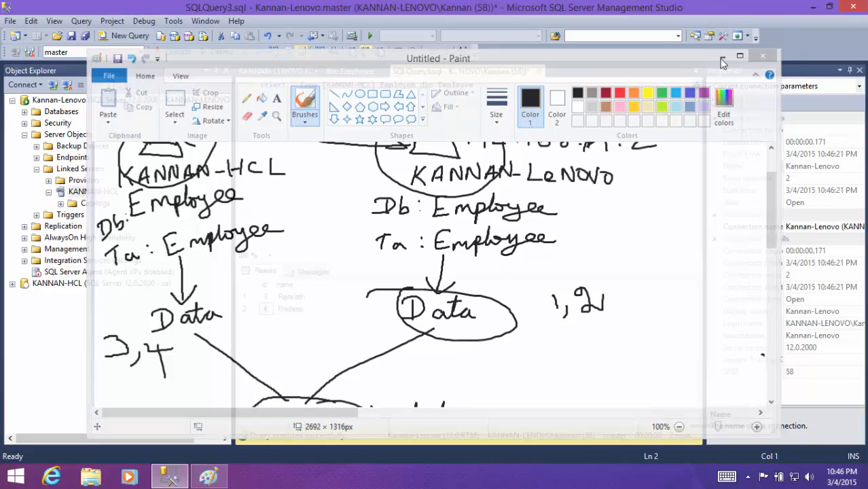
- Duplicate the select statement onto a second line and remove the linked-server prefix from the first statement, leaving Employee.dbo.Employee
click(479, 108)
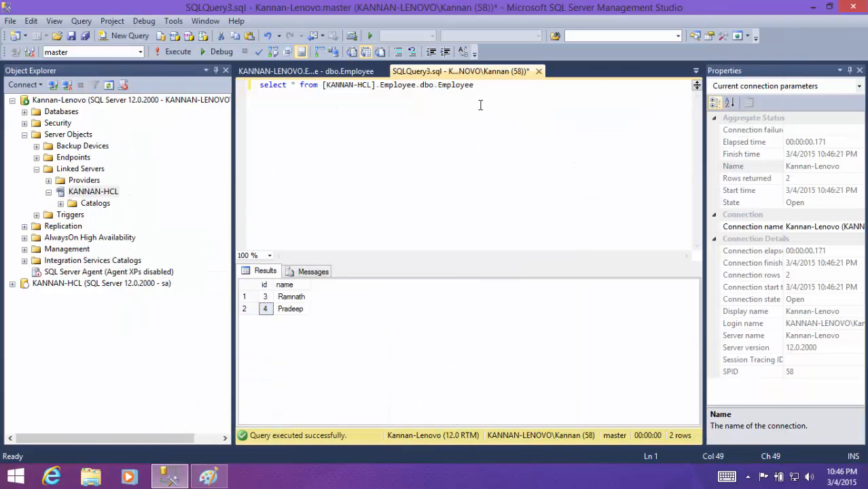
key(shift+Home)
key(ctrl+c)
key(Left)
key(Return)
key(ctrl+v)
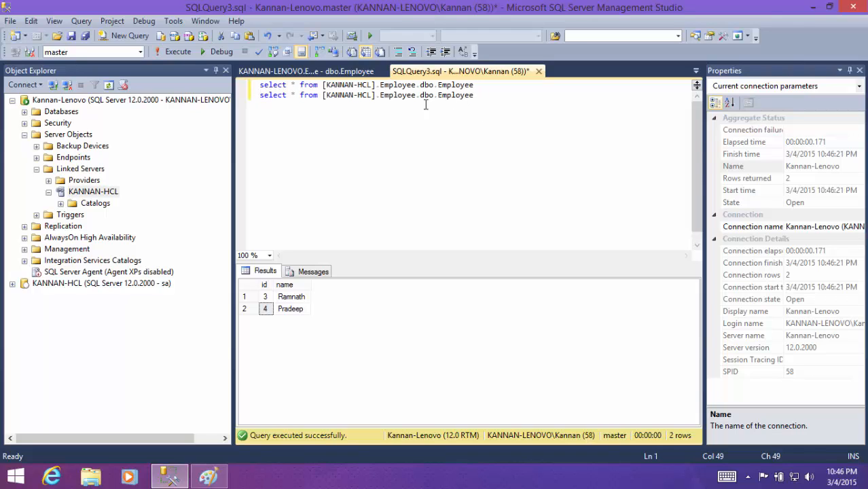
drag(374, 85, 324, 89)
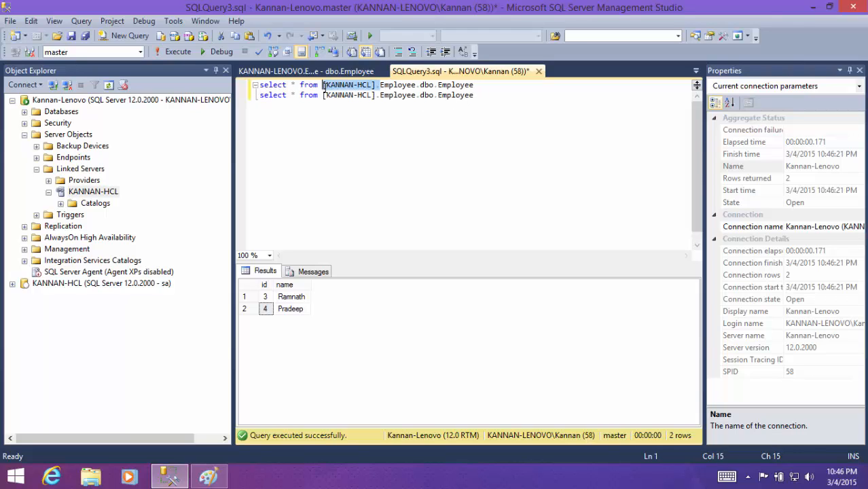
key(Delete)
key(Delete)
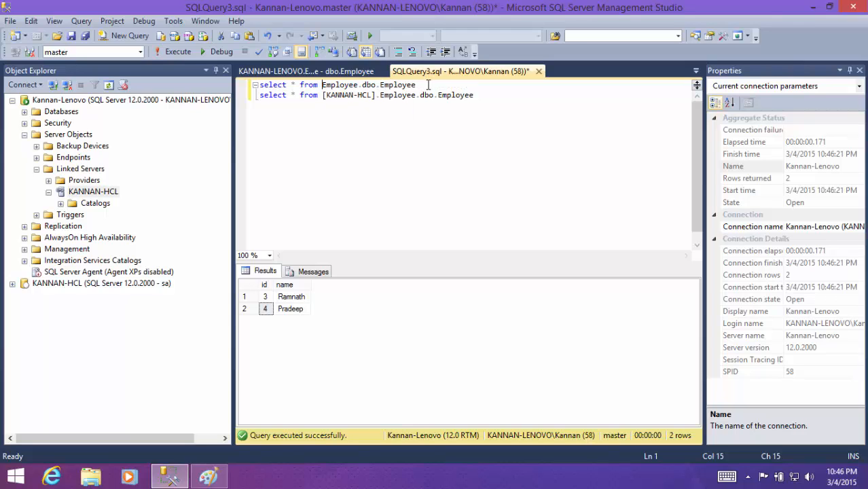
- Execute the local and linked-server select statements together and examine the rows from each server
drag(429, 84, 234, 89)
drag(489, 96, 261, 99)
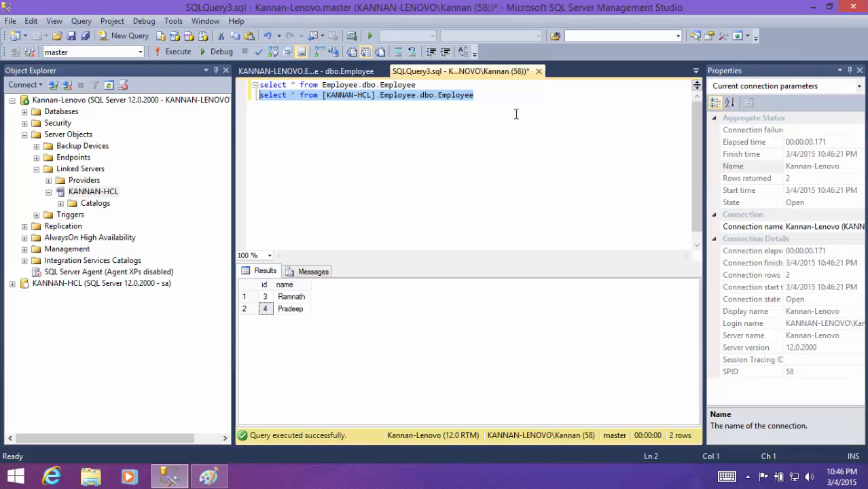
click(372, 95)
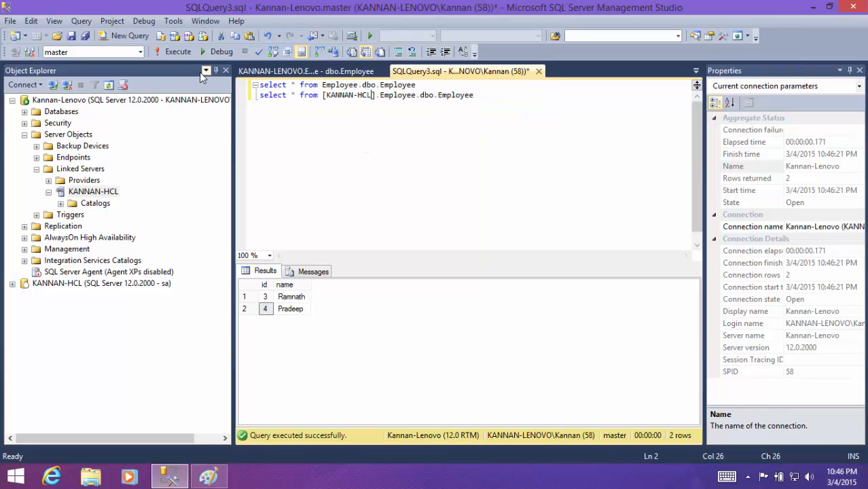
click(180, 51)
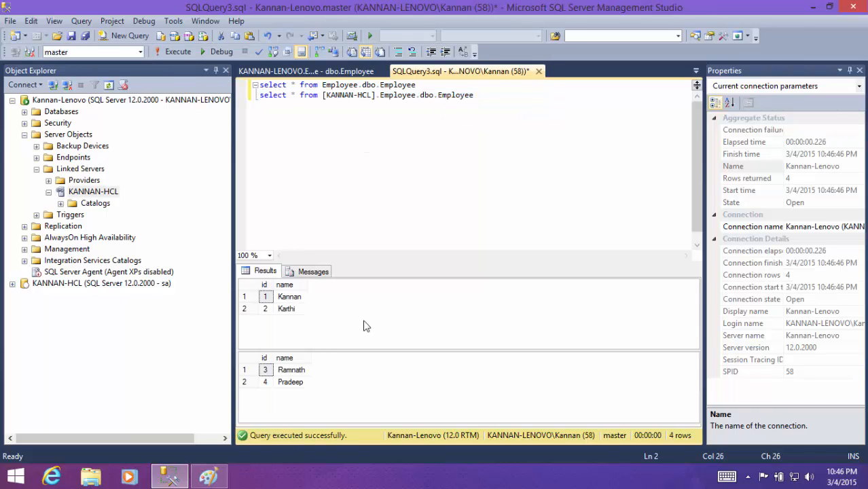
click(264, 297)
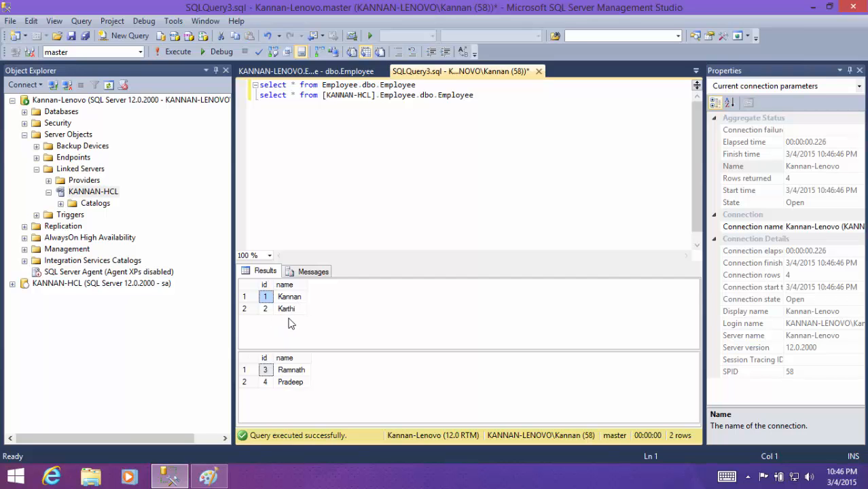
- Switch to Paint, circle the HCL server's Data label and the Combined data label, and return to SQL Server Management Studio
click(208, 477)
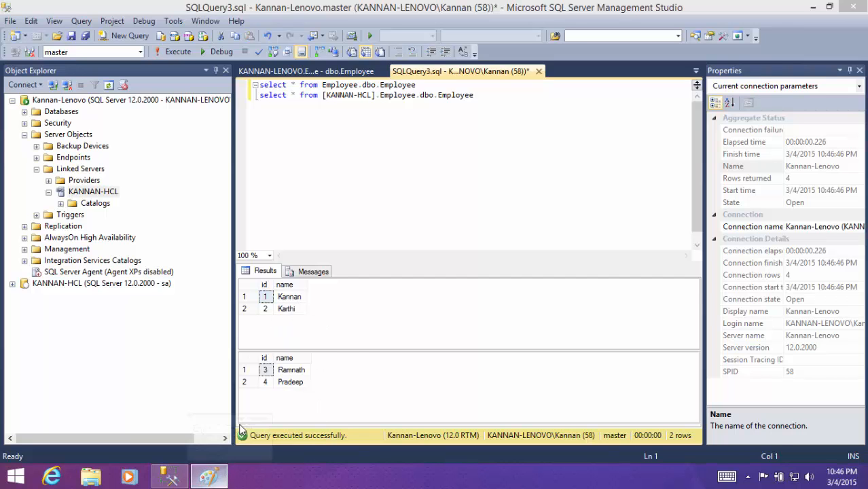
scroll(394, 321, down, 4)
scroll(395, 321, up, 2)
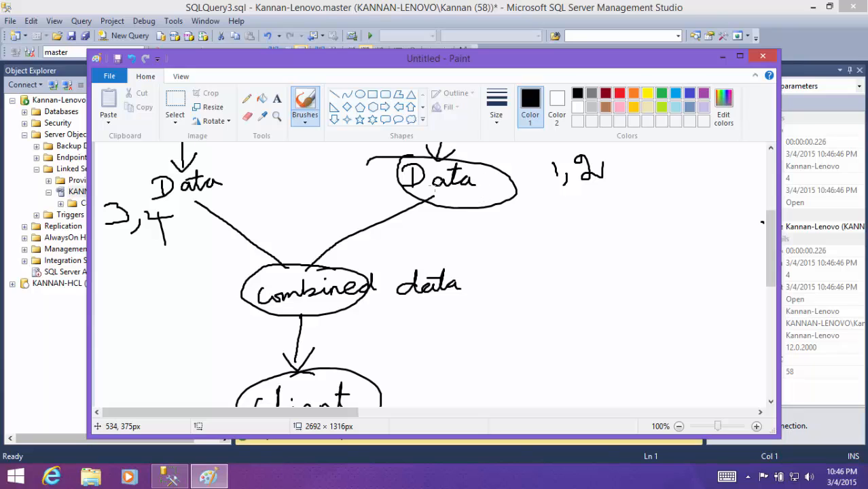
mouse_move(217, 155)
mouse_down()
mouse_move(163, 216)
mouse_move(227, 155)
mouse_up()
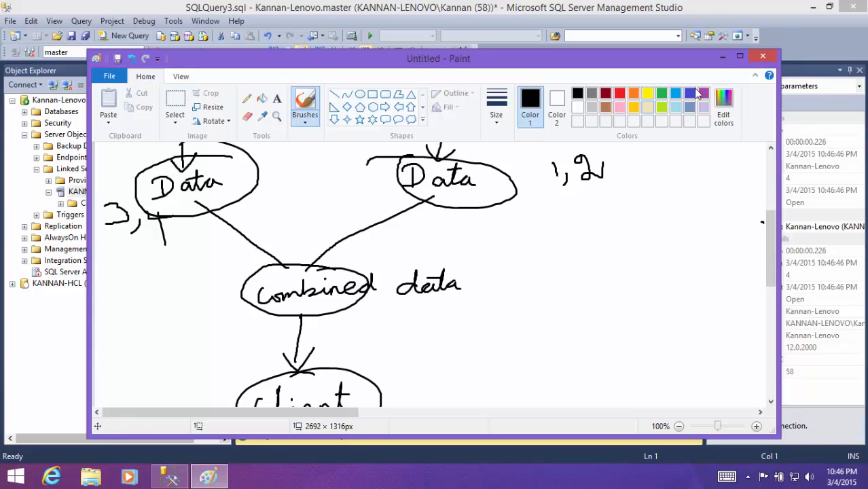
scroll(447, 260, down, 2)
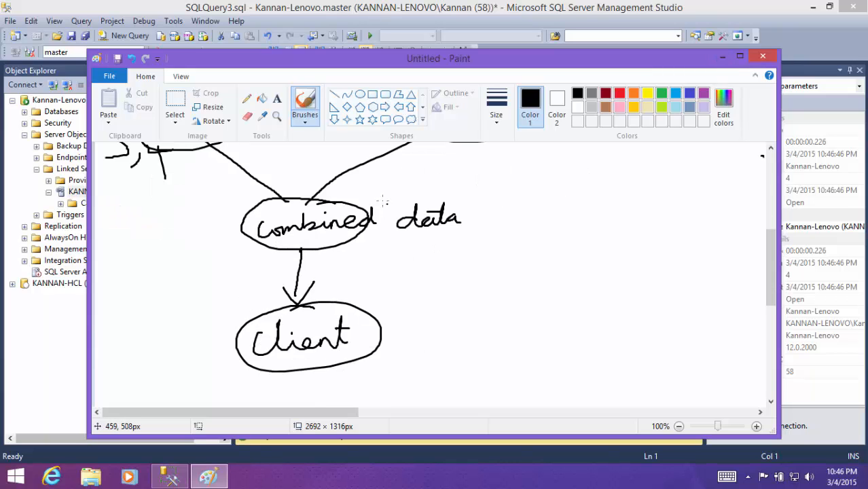
mouse_move(301, 189)
mouse_down()
mouse_move(228, 221)
mouse_move(458, 245)
mouse_move(235, 183)
mouse_up()
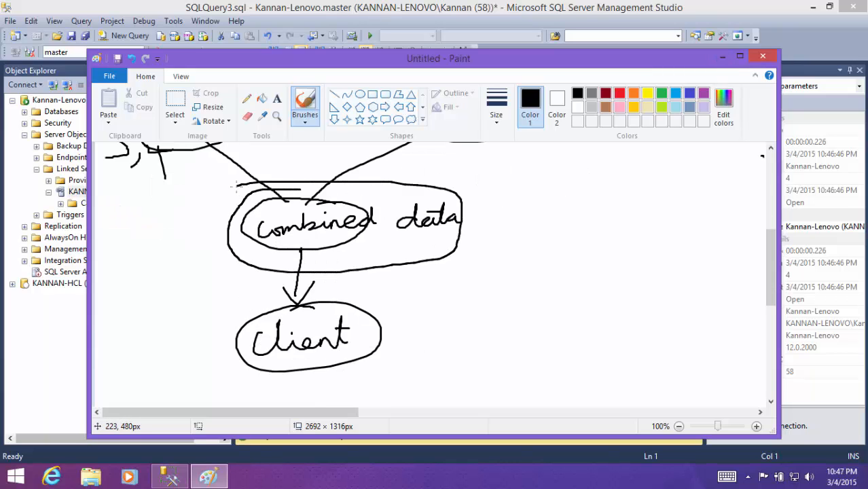
click(722, 56)
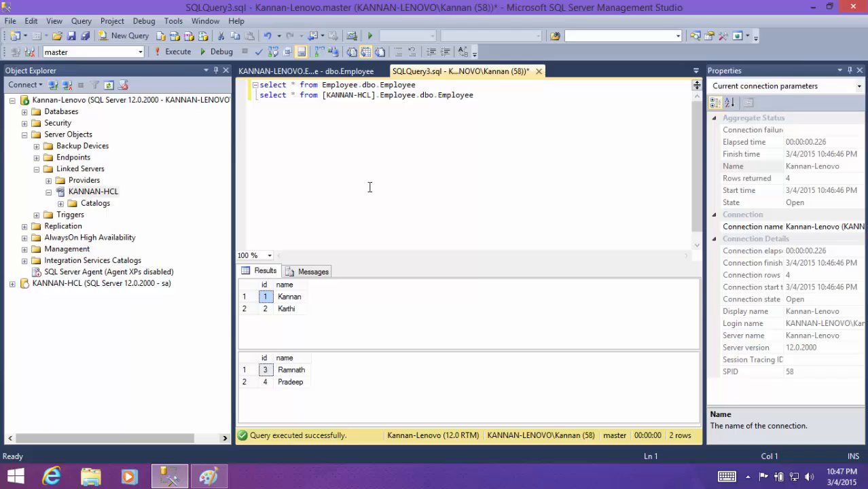
- Insert UNION ALL on its own line between the two select statements and execute the combined query
click(478, 88)
key(Return)
text(UN)
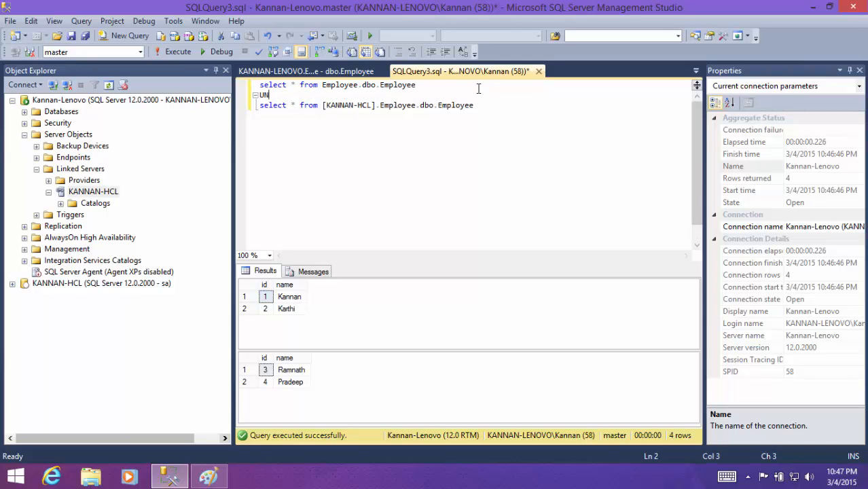
text(ION ALL)
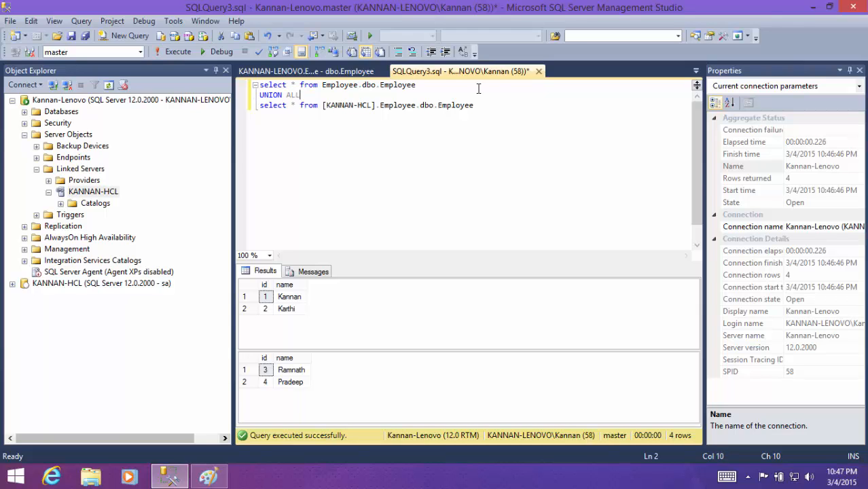
drag(495, 104, 265, 86)
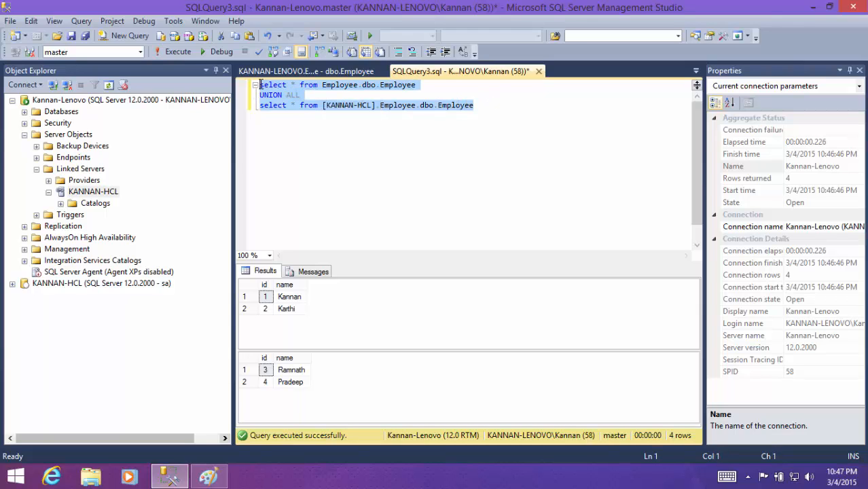
click(319, 106)
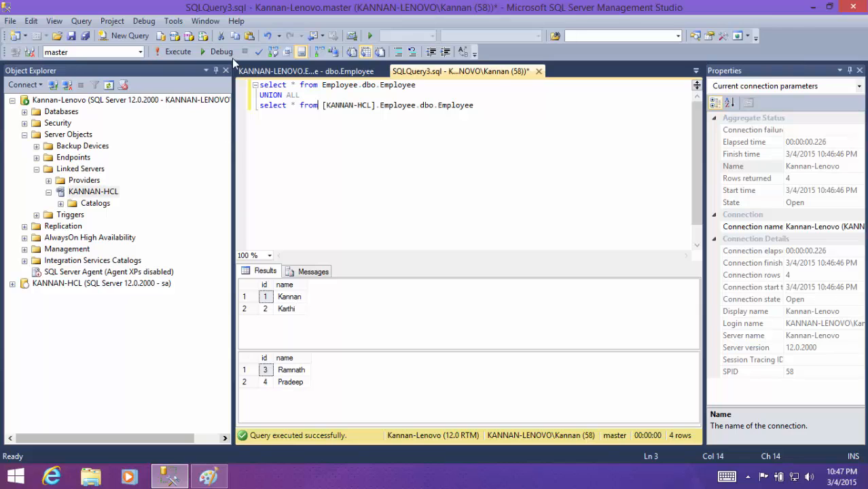
click(176, 54)
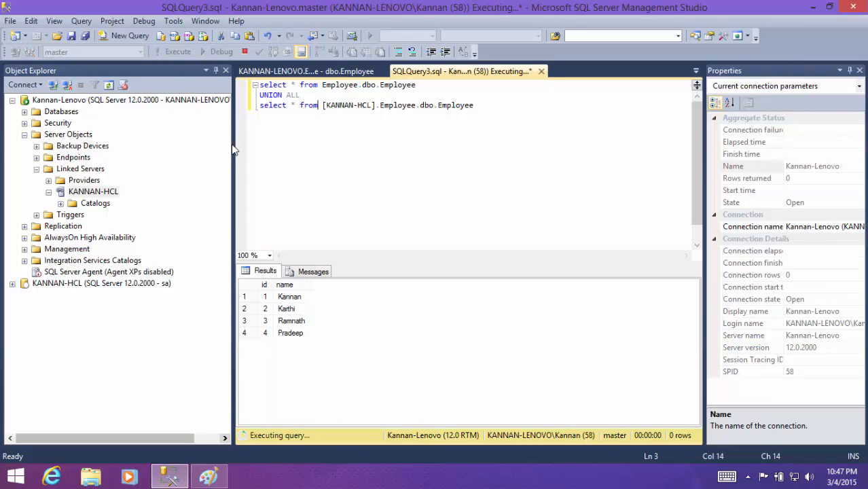
click(272, 309)
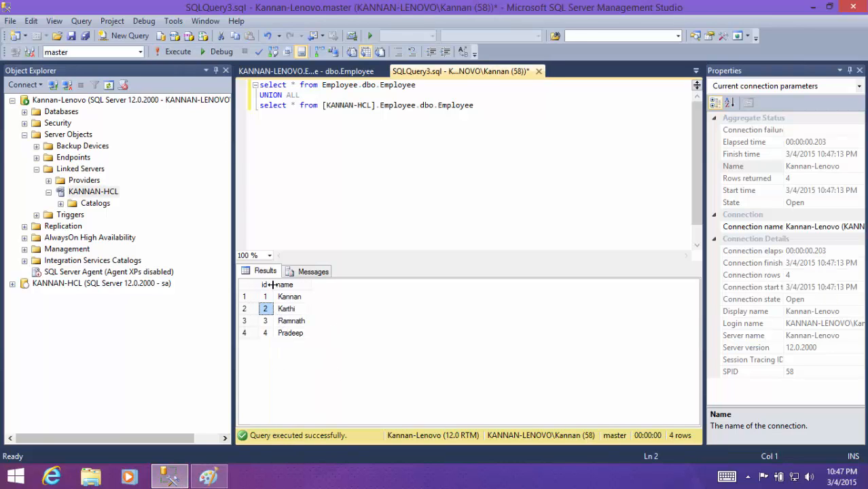
- Switch to Paint, draw loops around Combined data and Client, and return to SQL Server Management Studio to review the combined rows
click(208, 477)
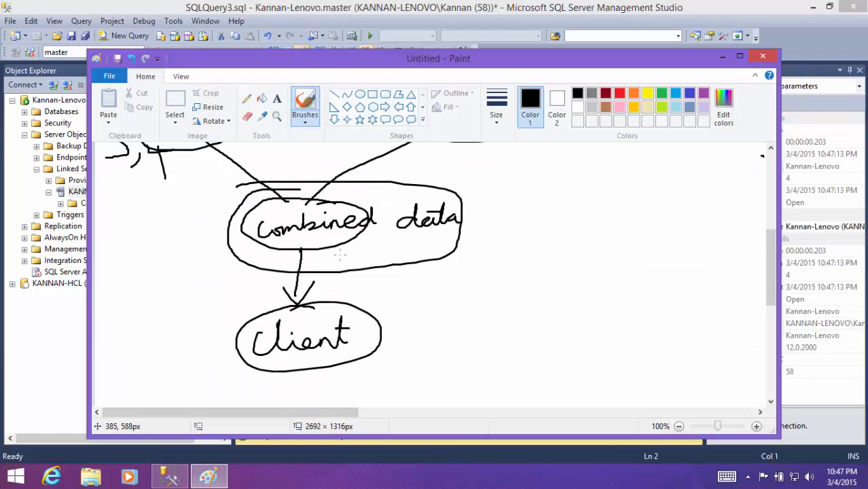
mouse_move(496, 209)
mouse_down()
mouse_move(239, 223)
mouse_move(462, 183)
mouse_move(234, 248)
mouse_move(380, 237)
mouse_move(261, 313)
mouse_up()
scroll(389, 313, down, 2)
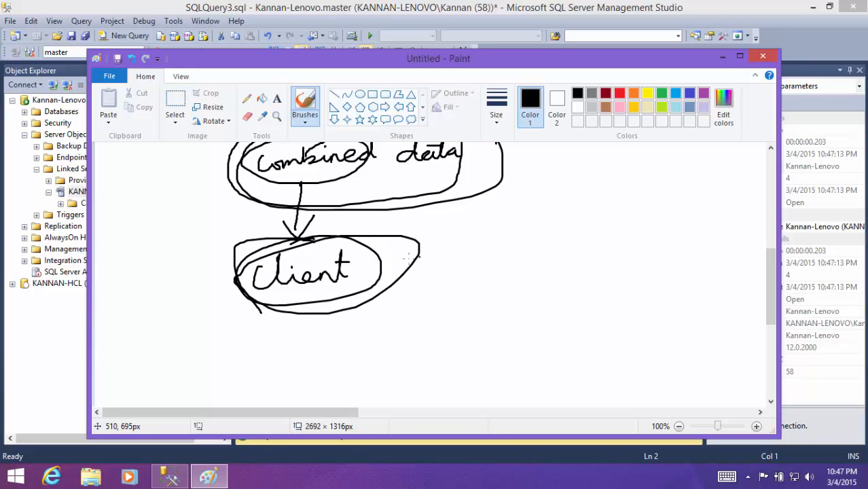
click(180, 475)
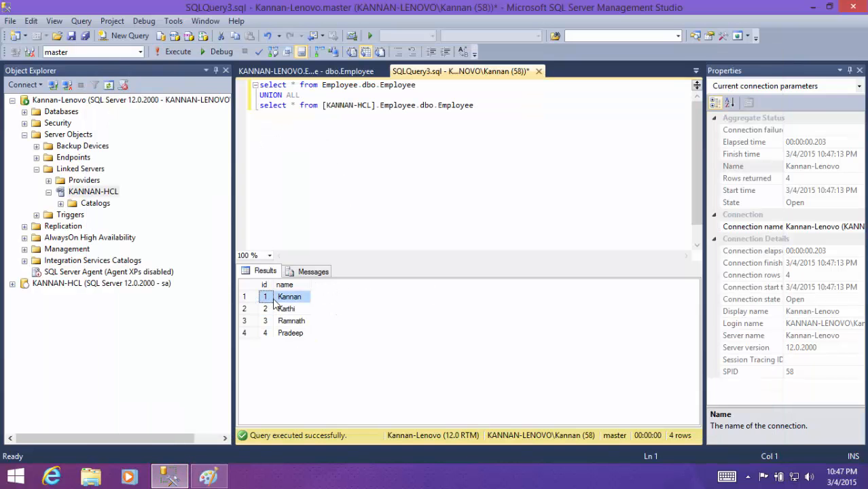
click(292, 331)
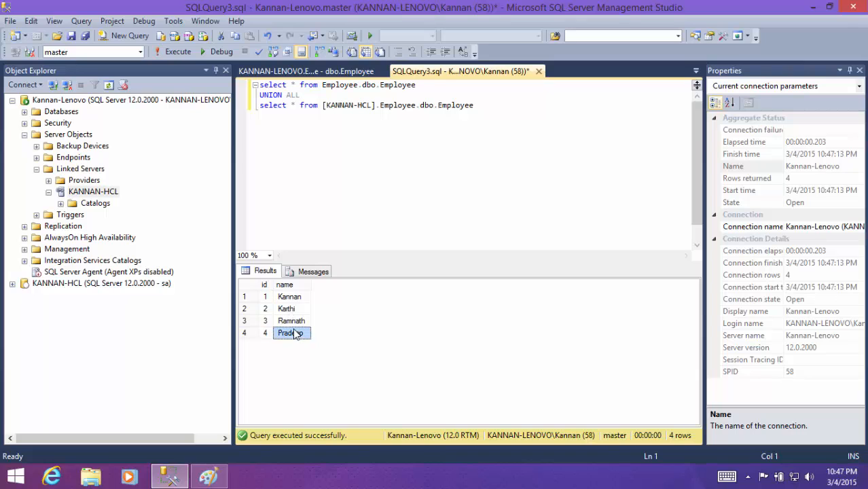
- Review the name entries in the combined query results and collapse the KANNAN-HCL linked server in Object Explorer
click(292, 320)
click(288, 309)
click(288, 298)
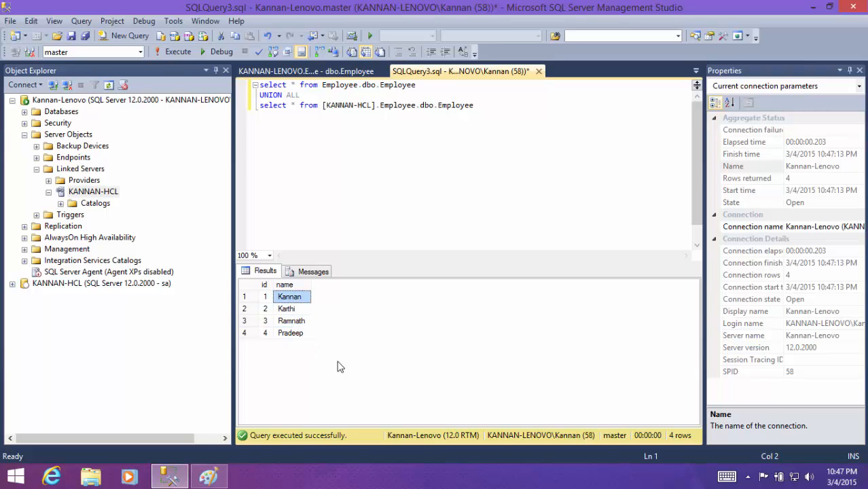
click(291, 323)
click(292, 309)
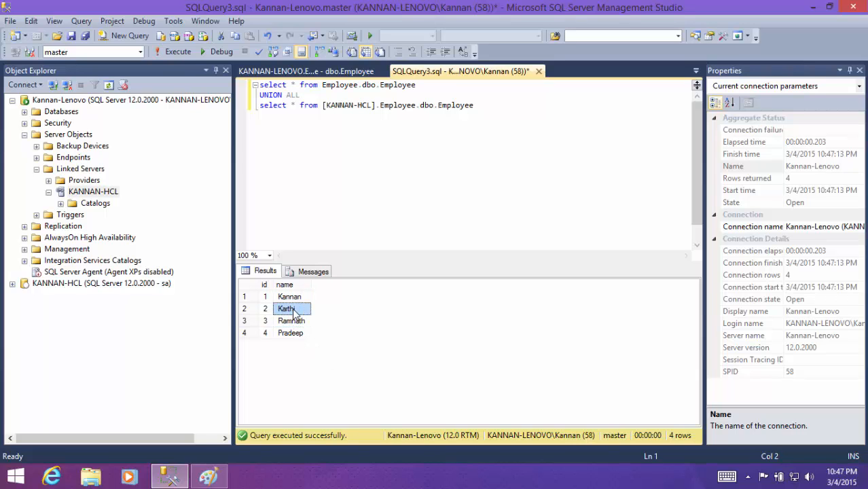
click(48, 192)
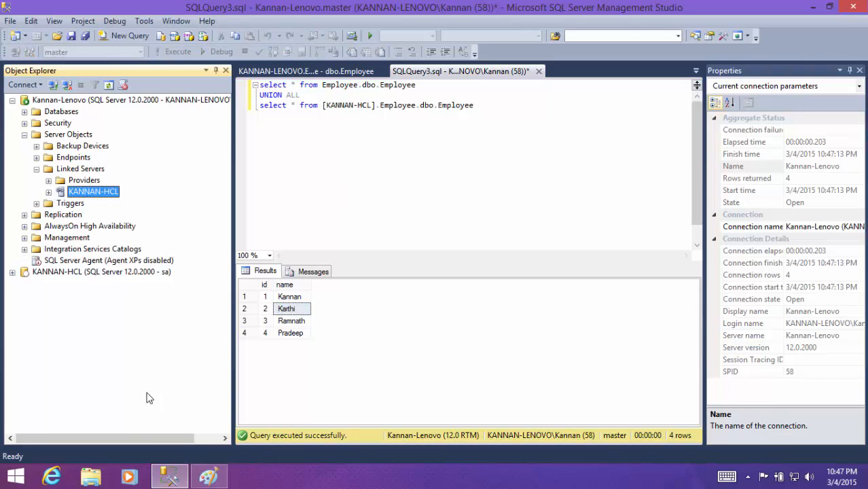
- Switch to Paint and handwrite "This is Distributed Database." in the empty canvas area below the Client label
click(208, 477)
scroll(473, 388, up, 3)
scroll(472, 388, down, 6)
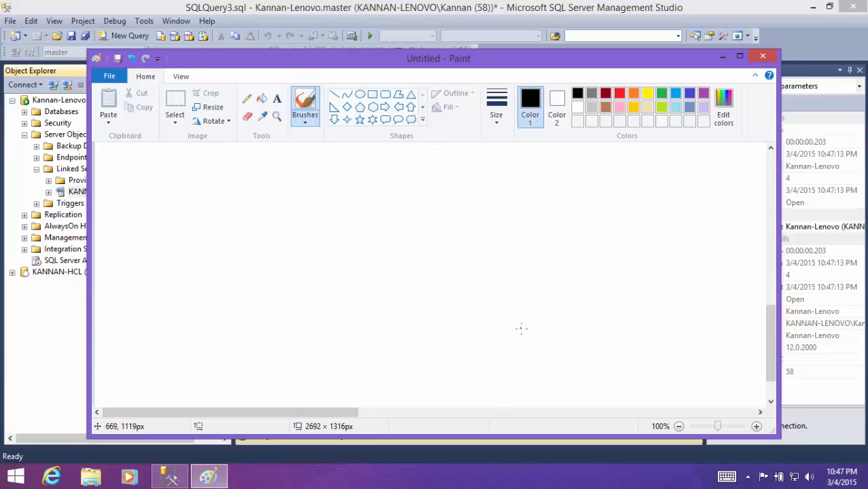
scroll(300, 285, up, 1)
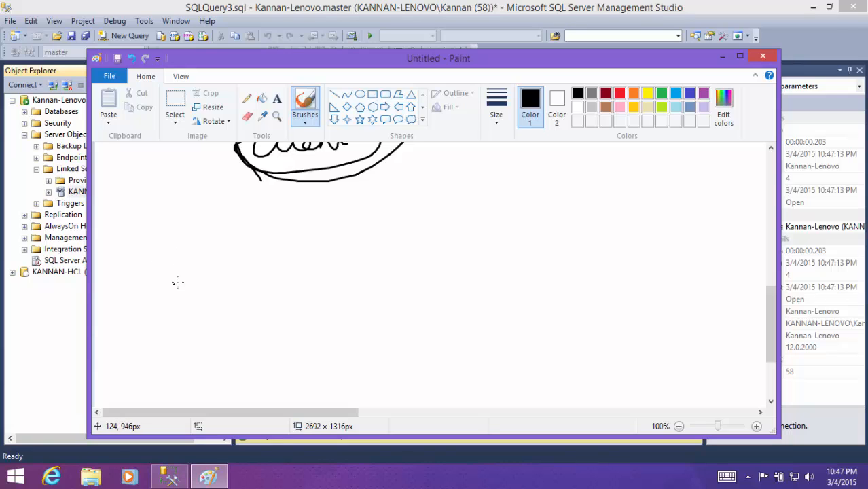
drag(181, 271, 189, 295)
mouse_move(165, 277)
mouse_down()
mouse_move(187, 254)
mouse_move(216, 278)
mouse_move(314, 270)
mouse_up()
click(221, 253)
click(292, 243)
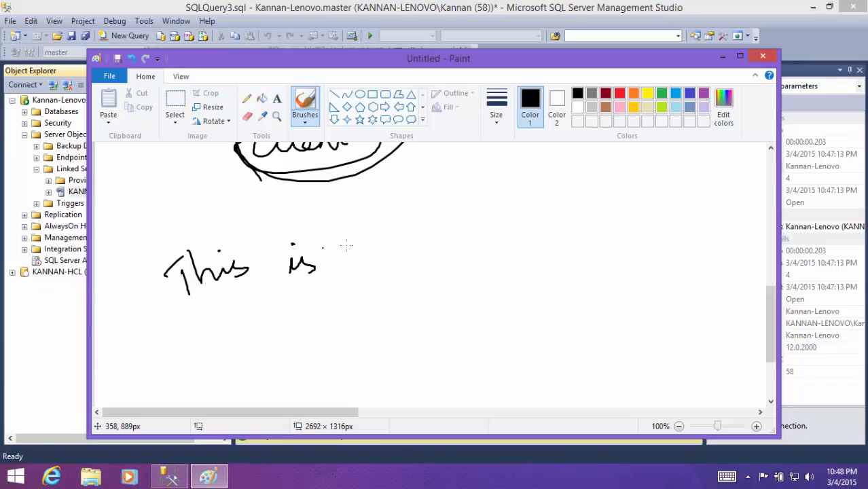
drag(359, 234, 360, 253)
mouse_move(343, 229)
mouse_down()
mouse_move(371, 228)
mouse_move(345, 256)
mouse_up()
mouse_move(388, 226)
mouse_down()
mouse_move(408, 221)
mouse_move(418, 199)
mouse_move(452, 208)
mouse_move(470, 189)
mouse_move(482, 203)
mouse_move(523, 198)
mouse_up()
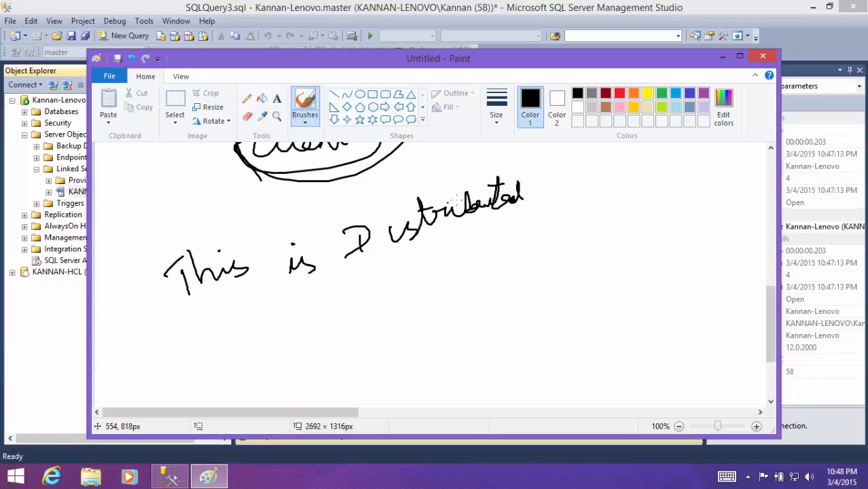
mouse_move(376, 273)
mouse_down()
mouse_move(419, 285)
mouse_move(448, 251)
mouse_move(459, 260)
mouse_move(508, 247)
mouse_up()
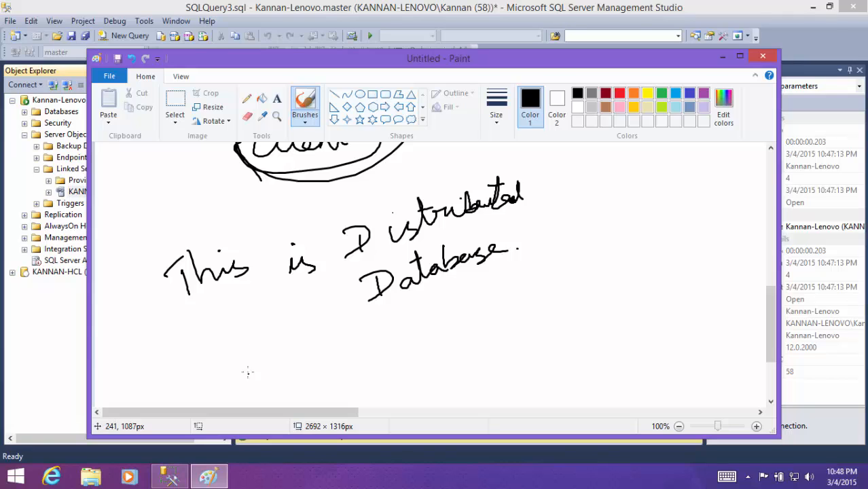
- Handwrite "In Database" below the distributed database note, with "Horizontal" and "Vertical" on separate lines beneath it
mouse_move(250, 354)
mouse_down()
mouse_move(248, 380)
mouse_move(234, 343)
mouse_move(319, 329)
mouse_move(344, 343)
mouse_move(454, 312)
mouse_up()
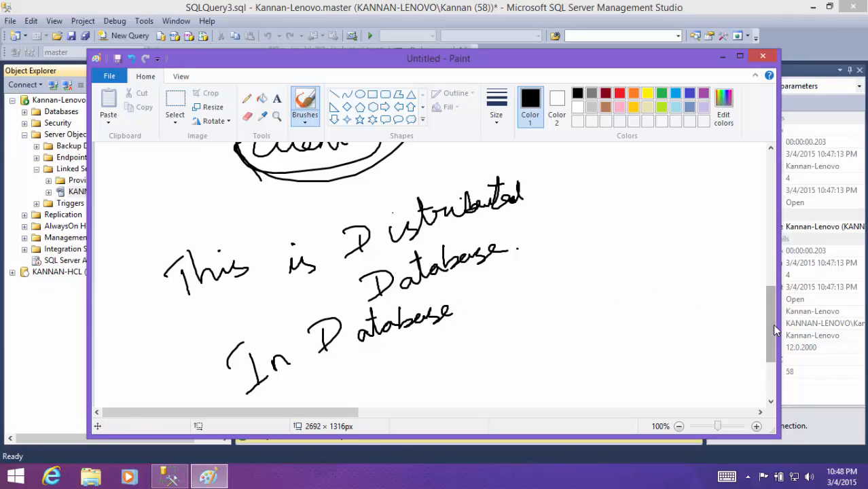
scroll(770, 320, up, 2)
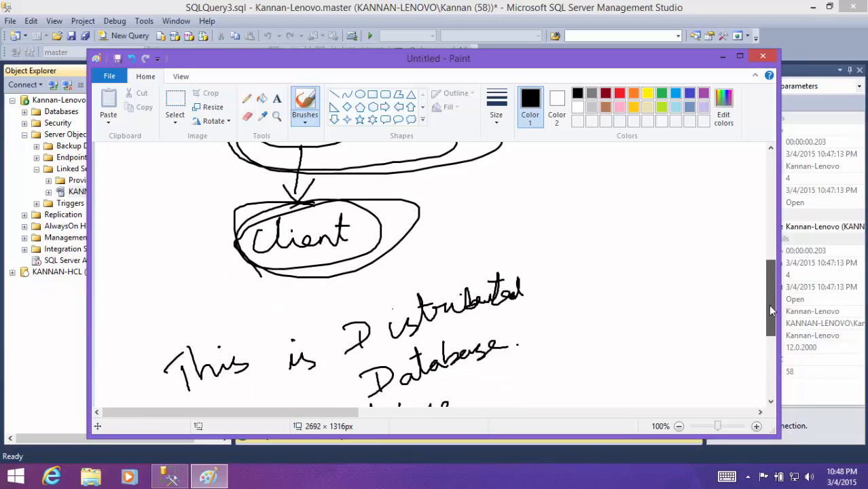
scroll(581, 316, down, 4)
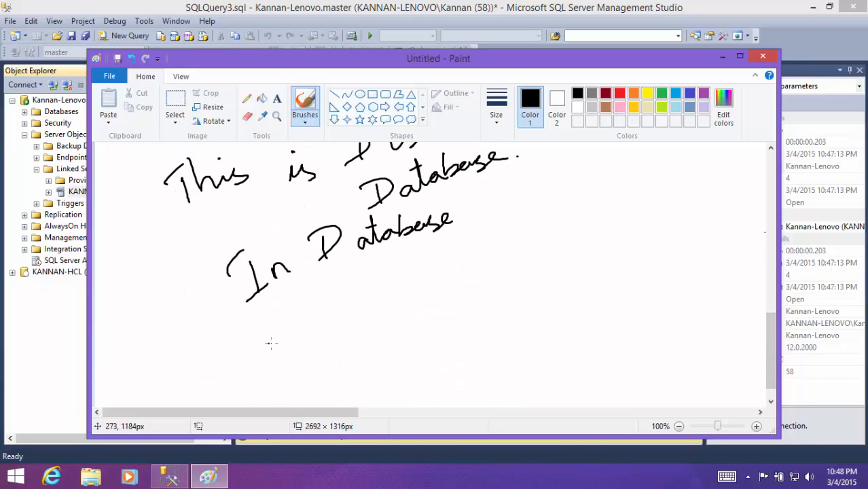
mouse_move(305, 343)
mouse_down()
mouse_move(393, 319)
mouse_move(409, 291)
mouse_move(418, 311)
mouse_up()
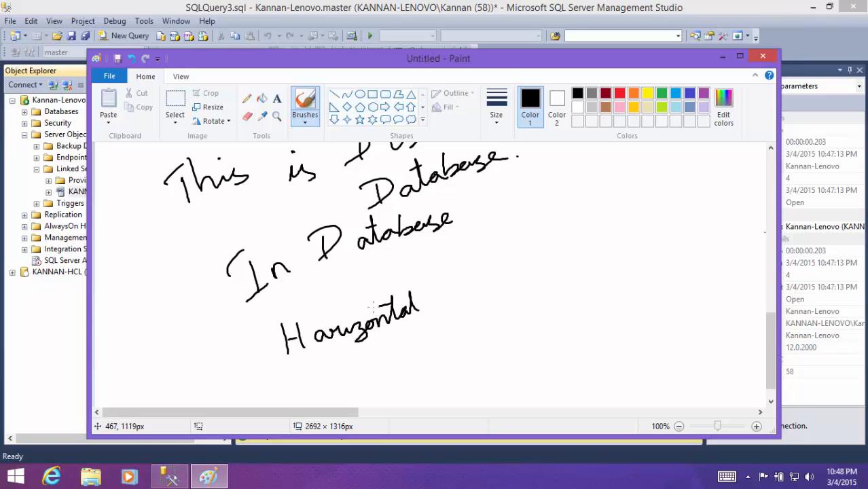
mouse_move(296, 366)
mouse_down()
mouse_move(313, 364)
mouse_move(330, 384)
mouse_move(399, 351)
mouse_move(405, 337)
mouse_up()
drag(339, 361, 355, 353)
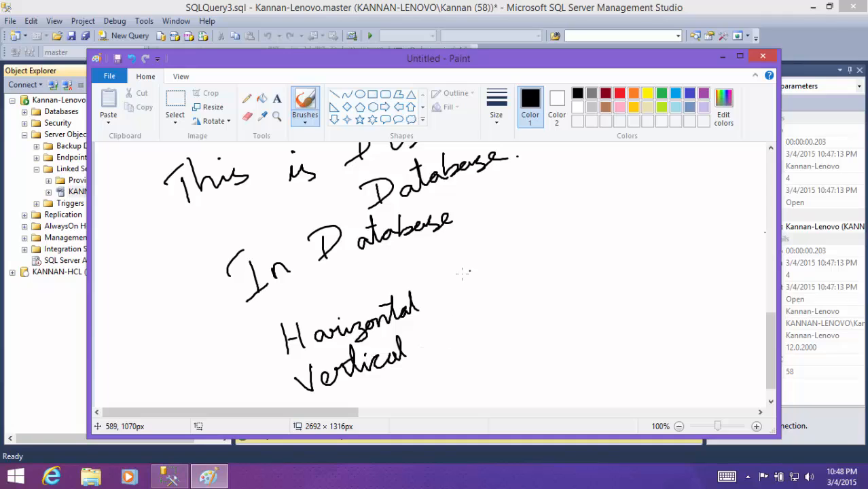
- Draw an arrow from the word Vertical to a small table grid beside it
mouse_move(417, 356)
mouse_down()
mouse_move(448, 348)
mouse_move(440, 360)
mouse_up()
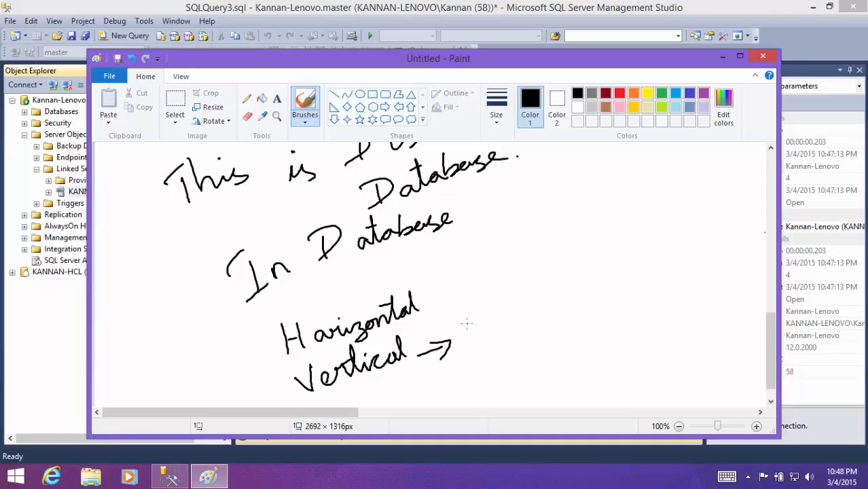
mouse_move(467, 323)
mouse_down()
mouse_move(470, 370)
mouse_move(507, 313)
mouse_move(473, 354)
mouse_up()
mouse_move(480, 316)
mouse_down()
mouse_move(480, 353)
mouse_move(493, 351)
mouse_move(505, 324)
mouse_move(509, 335)
mouse_up()
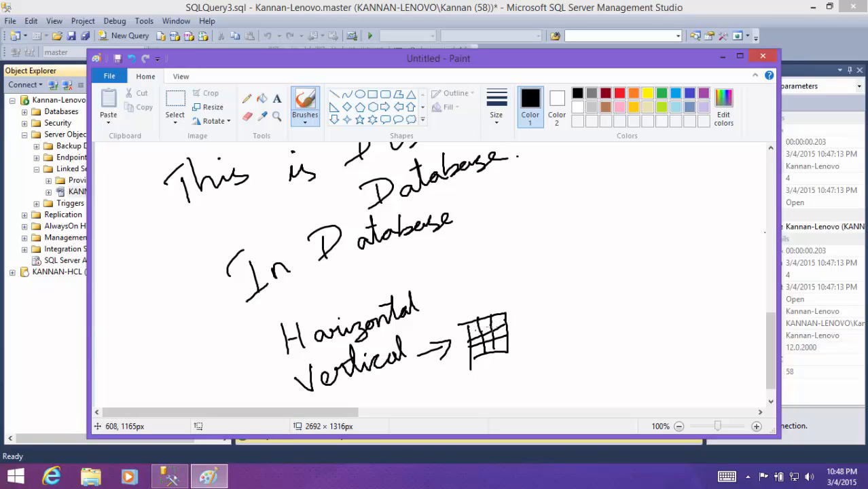
- Draw three tall column boxes linked by arrows after the Vertical grid, and circle both the boxes and the grid
drag(518, 328, 546, 327)
mouse_move(536, 321)
mouse_down()
mouse_move(547, 326)
mouse_move(537, 333)
mouse_up()
mouse_move(556, 300)
mouse_down()
mouse_move(556, 341)
mouse_move(573, 309)
mouse_move(554, 340)
mouse_move(604, 318)
mouse_up()
mouse_move(597, 311)
mouse_down()
mouse_move(605, 318)
mouse_move(594, 325)
mouse_up()
mouse_move(615, 289)
mouse_down()
mouse_move(612, 331)
mouse_move(628, 287)
mouse_up()
mouse_move(627, 288)
mouse_down()
mouse_move(623, 322)
mouse_move(612, 329)
mouse_move(650, 312)
mouse_up()
mouse_move(641, 305)
mouse_down()
mouse_move(650, 312)
mouse_move(641, 320)
mouse_up()
mouse_move(664, 293)
mouse_down()
mouse_move(657, 331)
mouse_move(659, 294)
mouse_move(680, 280)
mouse_up()
mouse_move(679, 282)
mouse_down()
mouse_move(669, 327)
mouse_move(656, 331)
mouse_up()
drag(643, 300, 640, 333)
drag(592, 301, 592, 333)
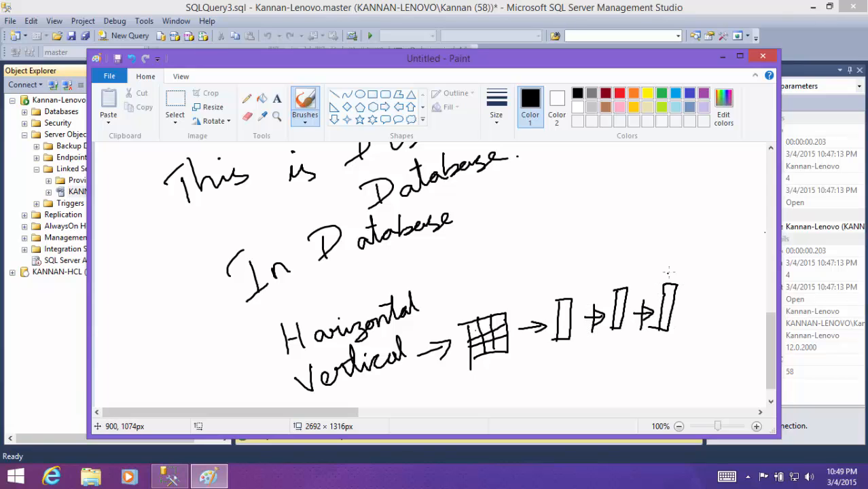
mouse_move(687, 273)
mouse_down()
mouse_move(564, 288)
mouse_move(565, 345)
mouse_move(675, 284)
mouse_up()
mouse_move(514, 311)
mouse_down()
mouse_move(467, 346)
mouse_move(485, 310)
mouse_up()
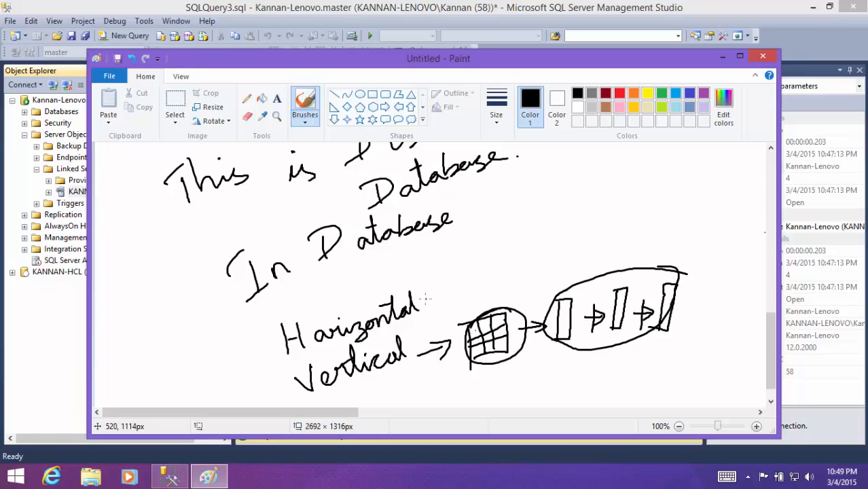
- Draw an arrow from the word Horizontal to a second table grid divided into rows and columns
drag(422, 299, 460, 288)
drag(468, 246, 483, 300)
mouse_move(466, 244)
mouse_down()
mouse_move(520, 225)
mouse_move(525, 285)
mouse_move(483, 300)
mouse_up()
drag(484, 246, 482, 293)
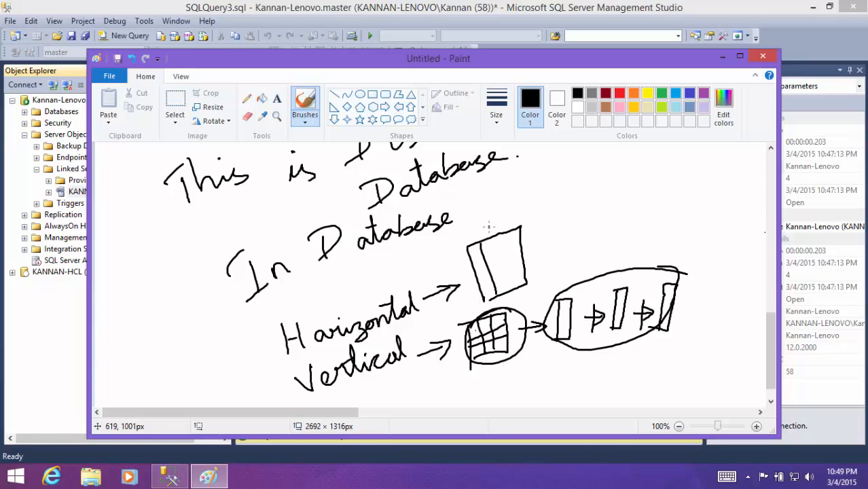
mouse_move(506, 226)
mouse_down()
mouse_move(497, 285)
mouse_move(516, 278)
mouse_move(527, 241)
mouse_up()
mouse_move(474, 287)
mouse_down()
mouse_move(523, 259)
mouse_move(528, 272)
mouse_up()
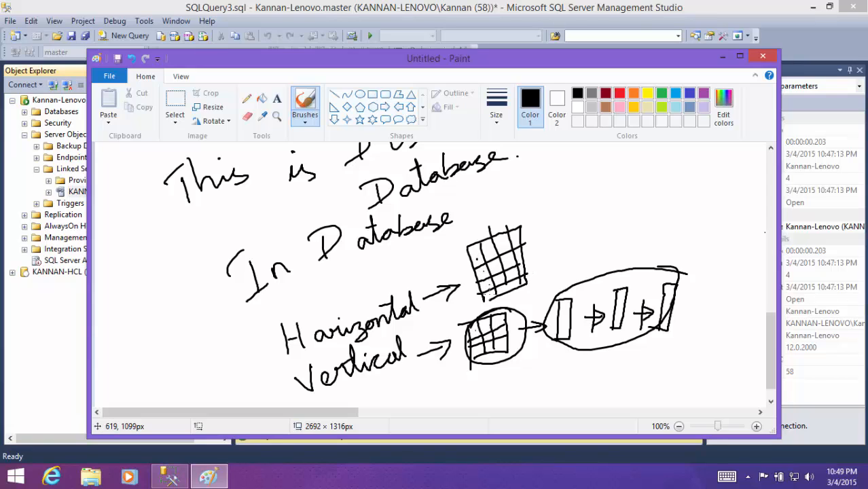
- Draw an arrow from the Horizontal grid to four wide row boxes joined by plus signs, and circle both the boxes and the grid
mouse_move(537, 249)
mouse_down()
mouse_move(561, 243)
mouse_move(561, 259)
mouse_up()
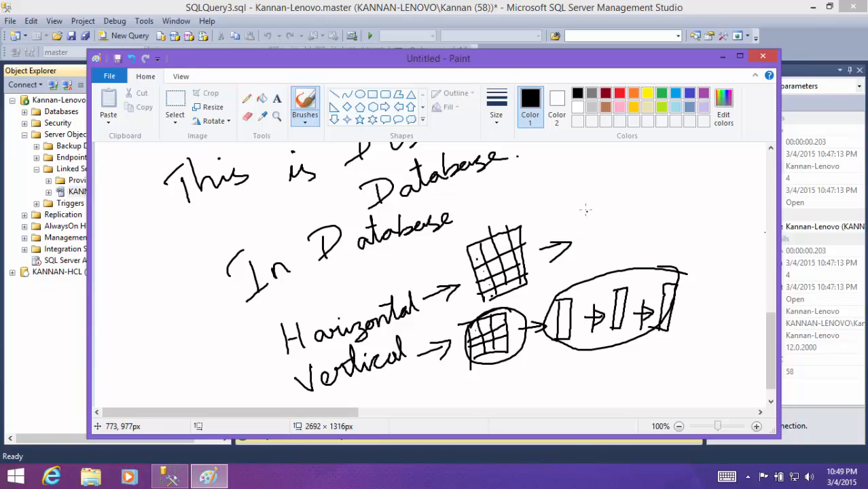
mouse_move(579, 211)
mouse_down()
mouse_move(649, 199)
mouse_move(653, 218)
mouse_move(590, 234)
mouse_move(582, 210)
mouse_up()
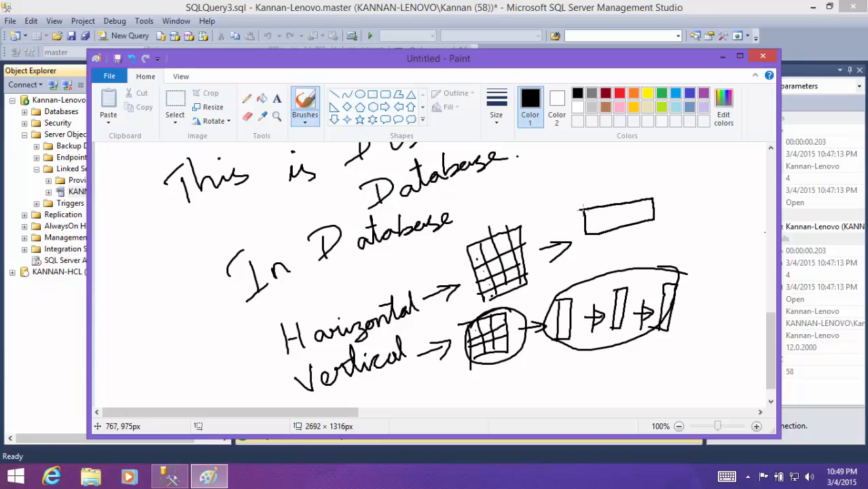
drag(618, 236, 618, 249)
mouse_move(611, 243)
mouse_down()
mouse_move(654, 238)
mouse_move(666, 258)
mouse_move(598, 271)
mouse_move(597, 256)
mouse_up()
drag(678, 202, 689, 202)
mouse_move(684, 195)
mouse_down()
mouse_move(684, 212)
mouse_move(700, 190)
mouse_move(749, 191)
mouse_move(702, 209)
mouse_move(700, 188)
mouse_up()
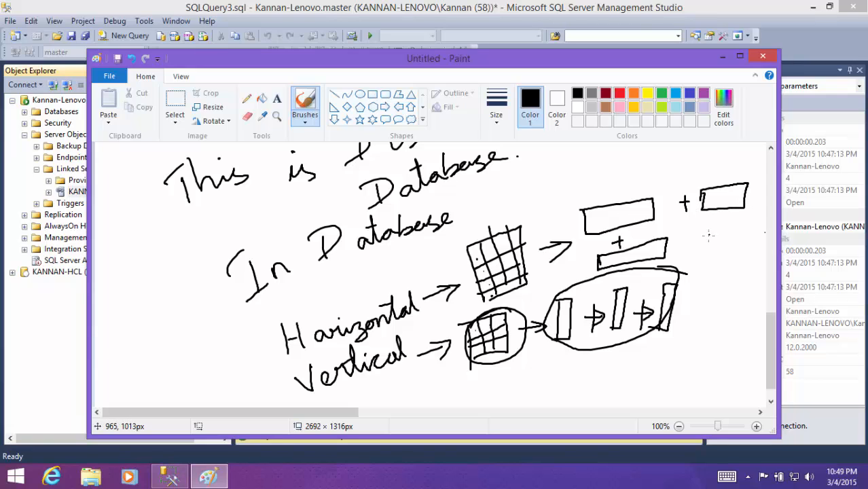
mouse_move(687, 243)
mouse_down()
mouse_move(740, 243)
mouse_move(698, 240)
mouse_up()
mouse_move(753, 170)
mouse_down()
mouse_move(604, 194)
mouse_move(590, 265)
mouse_move(736, 246)
mouse_move(752, 174)
mouse_move(729, 164)
mouse_up()
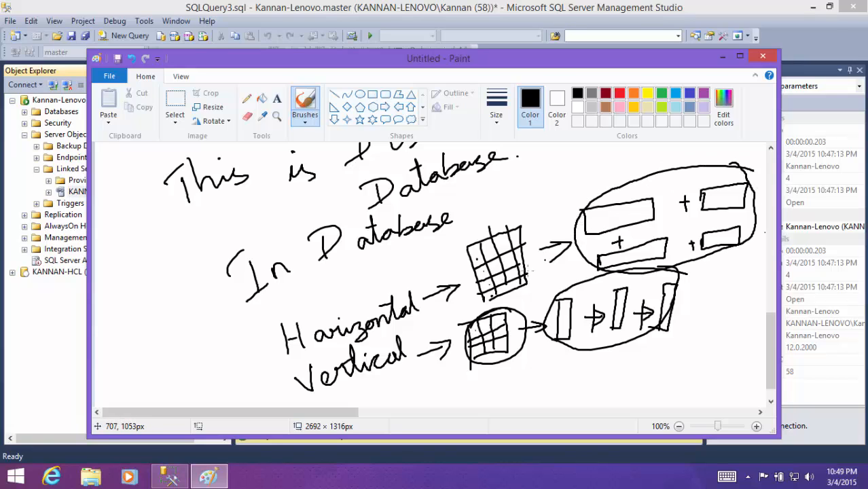
mouse_move(526, 227)
mouse_down()
mouse_move(509, 307)
mouse_move(475, 224)
mouse_up()
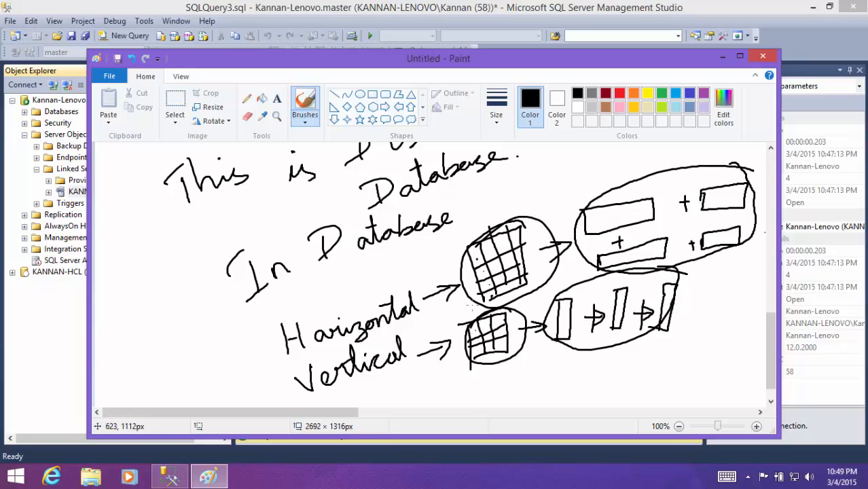